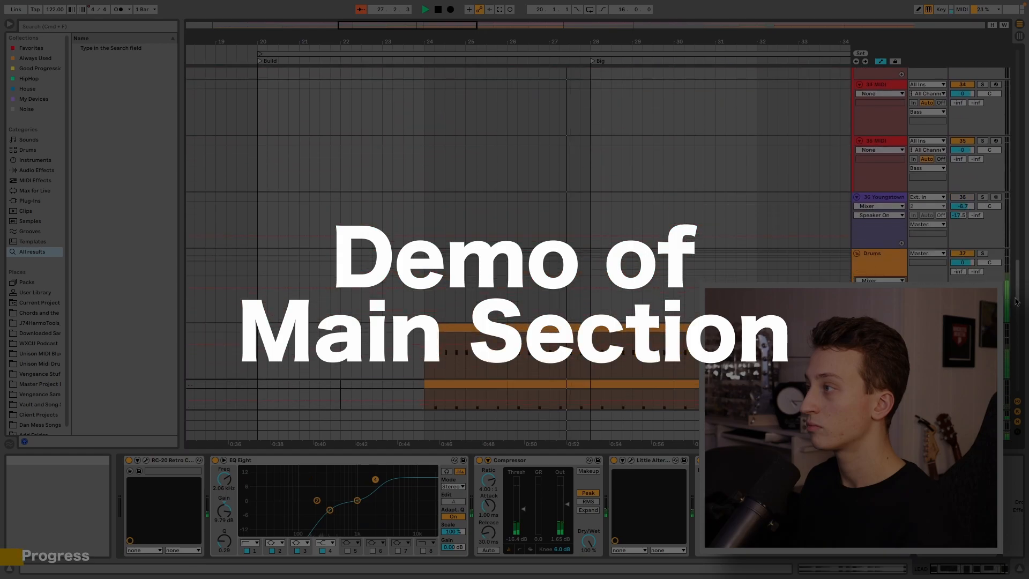
Look over the vocal and lead tracks while the Build and Big sections play
left_click_drag(1014, 337, 1021, 128)
left_click_drag(445, 25, 491, 25)
scroll(559, 252, "up", 5)
scroll(559, 253, "up", 3)
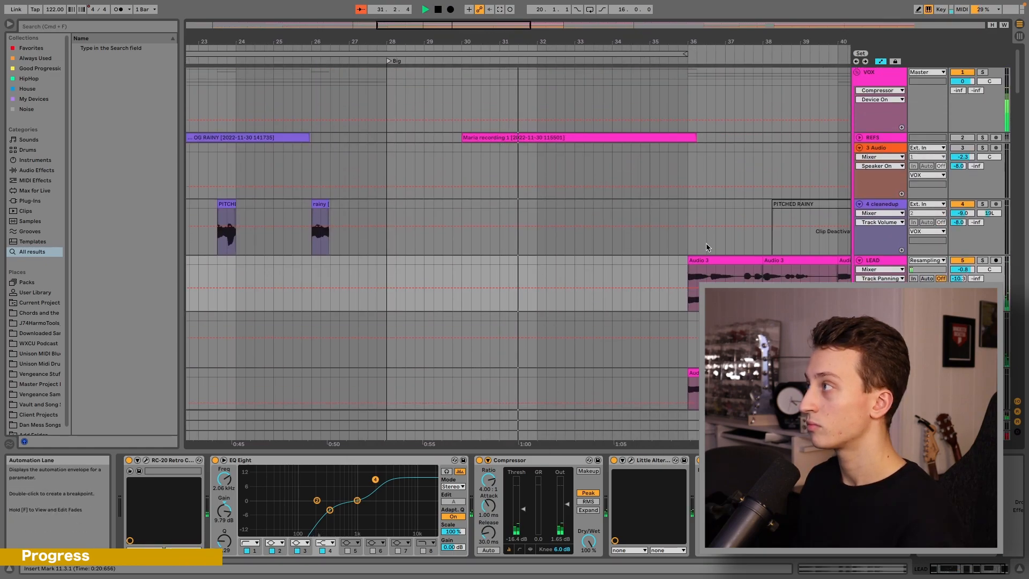
scroll(707, 248, "down", 15)
scroll(757, 234, "down", 2)
key("minus")
key("minus")
scroll(711, 242, "up", 2)
scroll(620, 245, "down", 3)
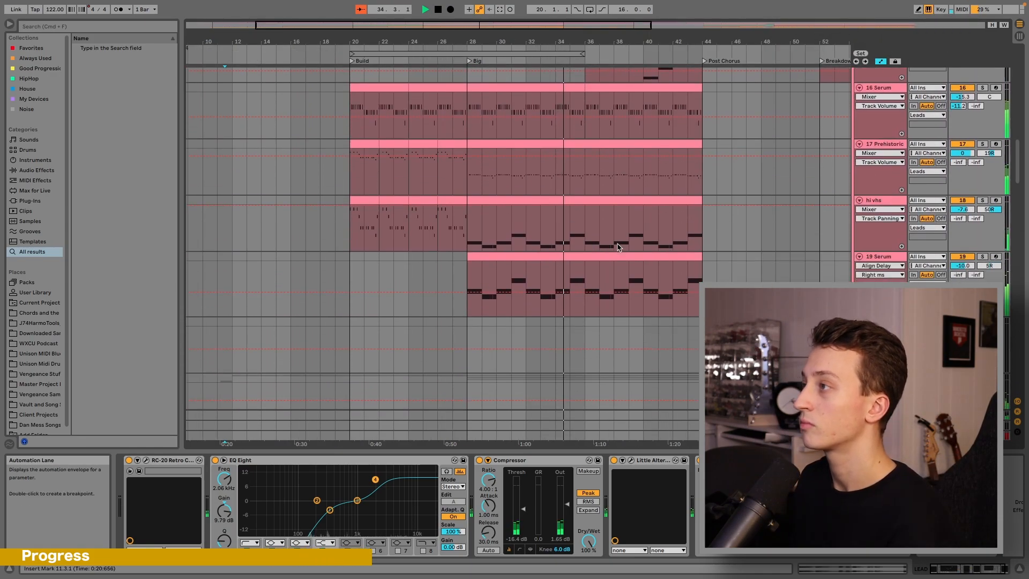
Examine the lead, keys and vocal chop tracks as playback runs through Big into the Post Chorus section
scroll(620, 246, "down", 1)
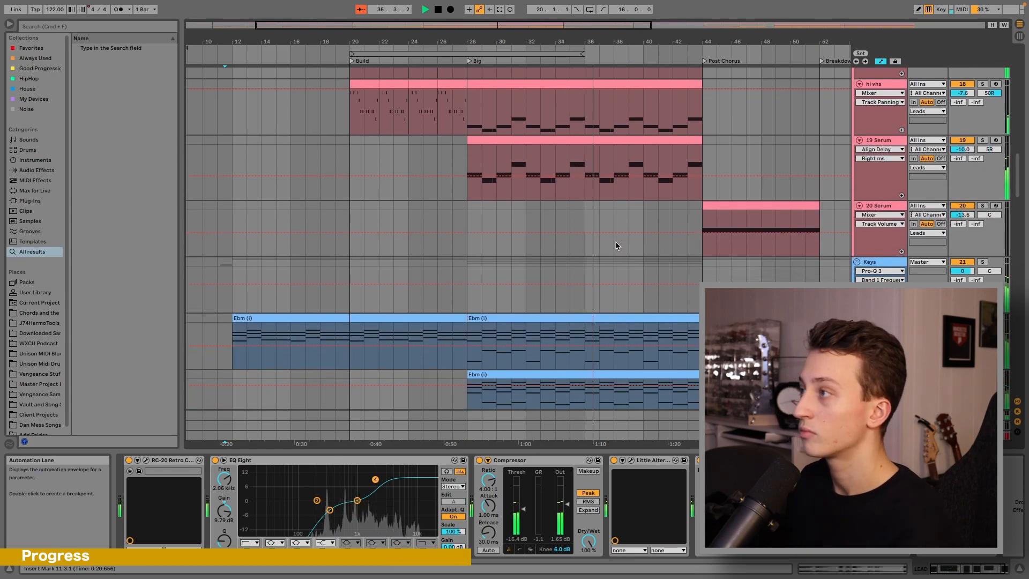
scroll(615, 247, "up", 2)
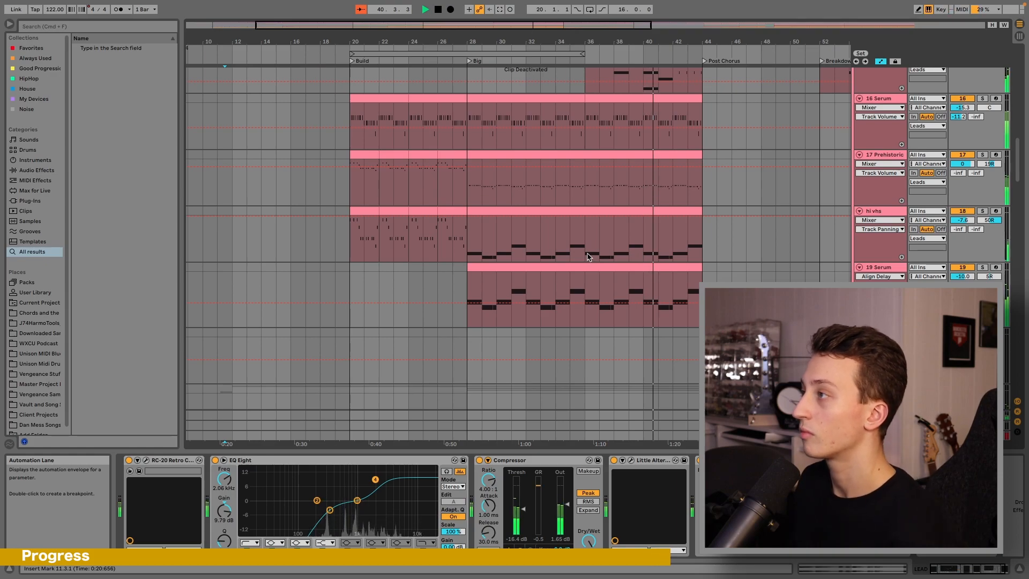
scroll(579, 242, "up", 3)
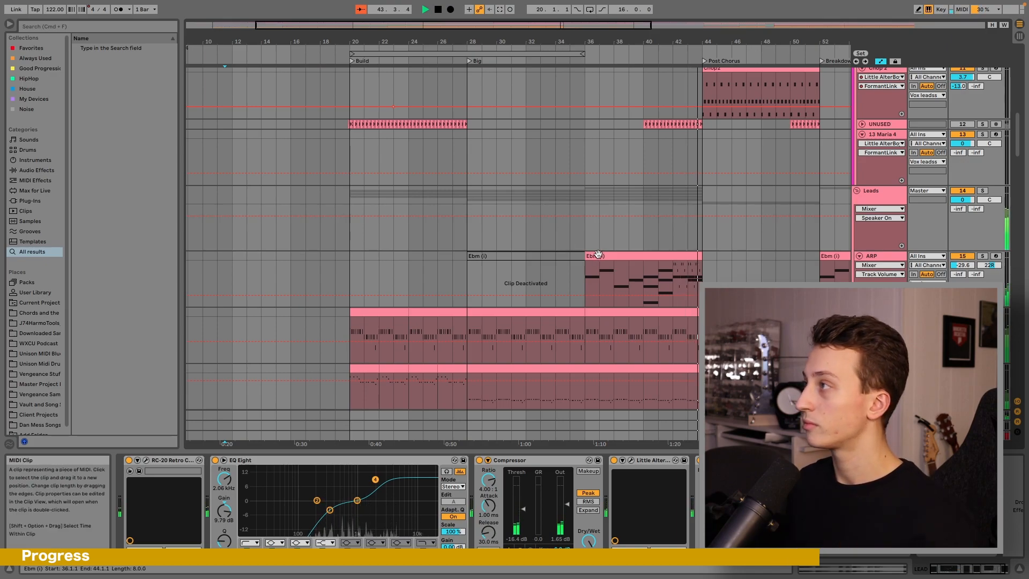
scroll(655, 230, "up", 3)
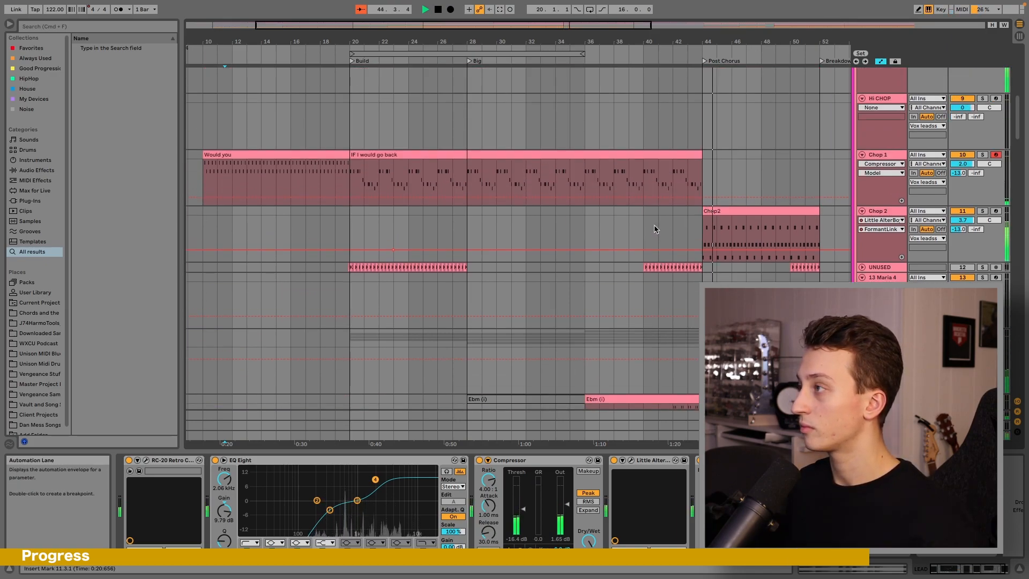
scroll(655, 230, "right", 2)
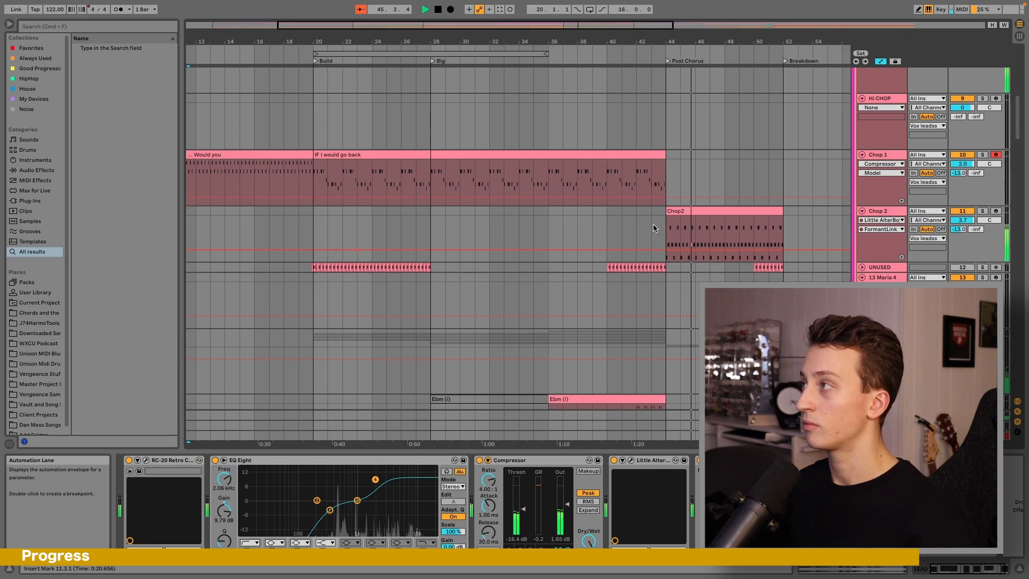
scroll(517, 188, "left", 2)
scroll(571, 200, "up", 5)
scroll(563, 195, "up", 1)
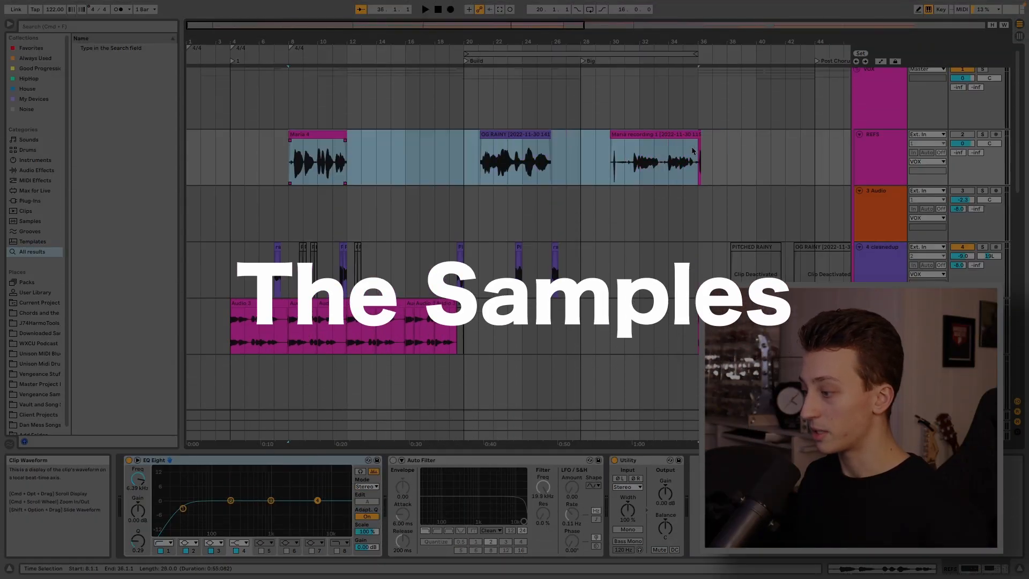
Enlarge the REFS track and play its Maria 4 clip from bar 8
left_click_drag(899, 185, 893, 239)
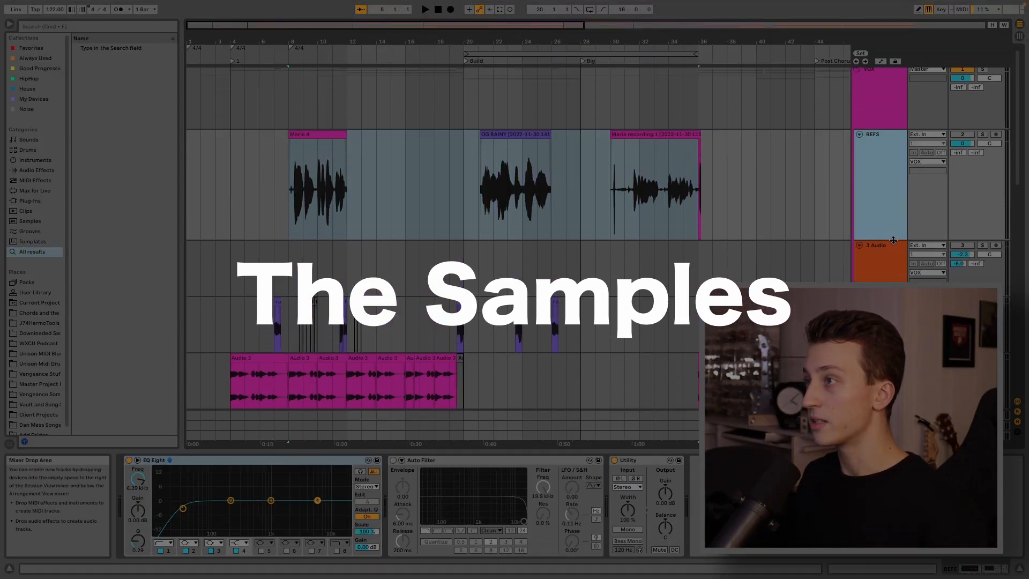
left_click(289, 198)
scroll(288, 199, "up", 5)
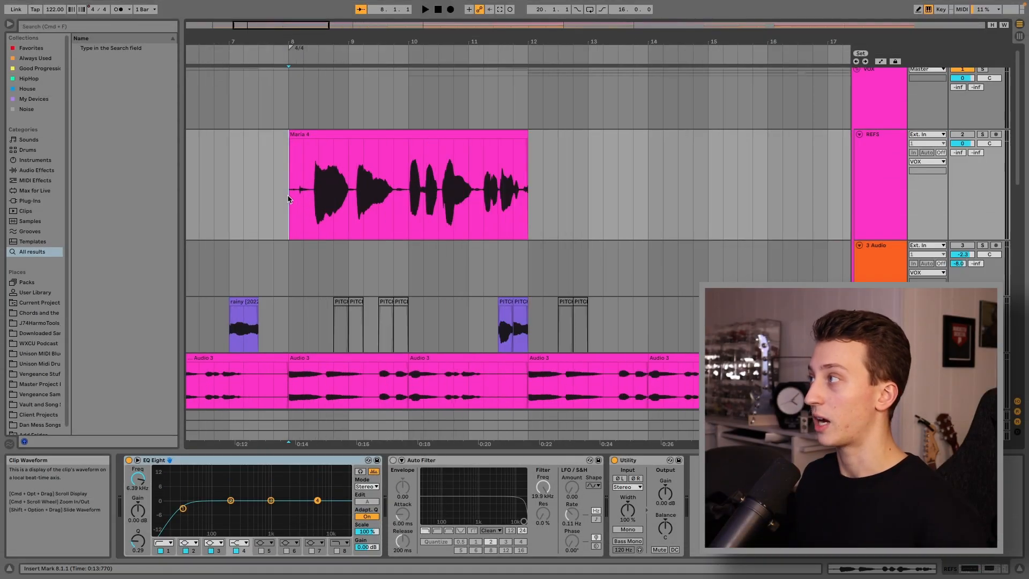
key("space")
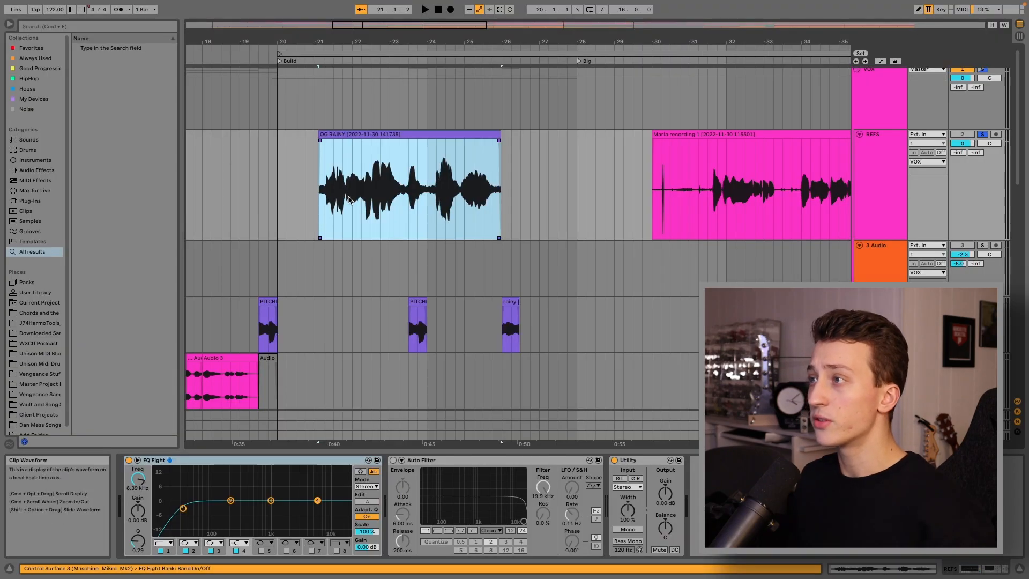
Play the OG RAINY clip on the REFS track from its start
scroll(313, 193, "up", 3)
left_click(313, 193)
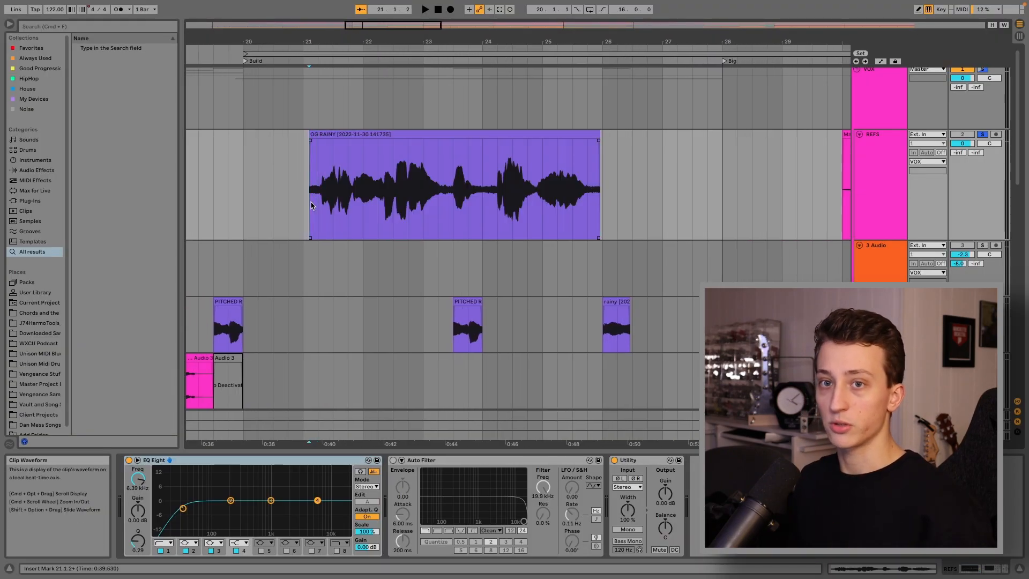
key("space")
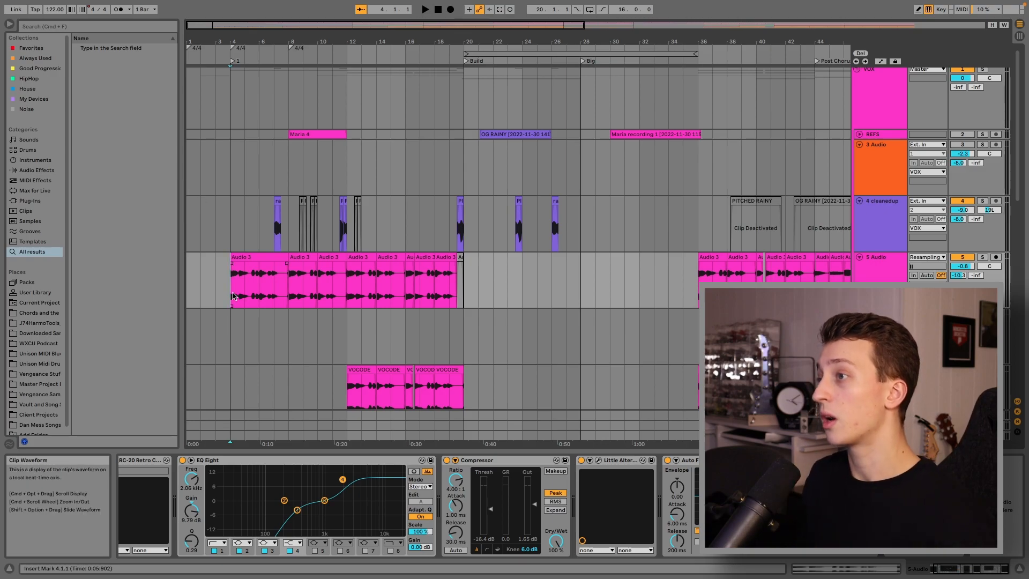
Place the insert marker at bar 4 on the 5 Audio track and inspect its Little AlterBoy plug-in window, closing it when done
scroll(231, 299, "up", 5)
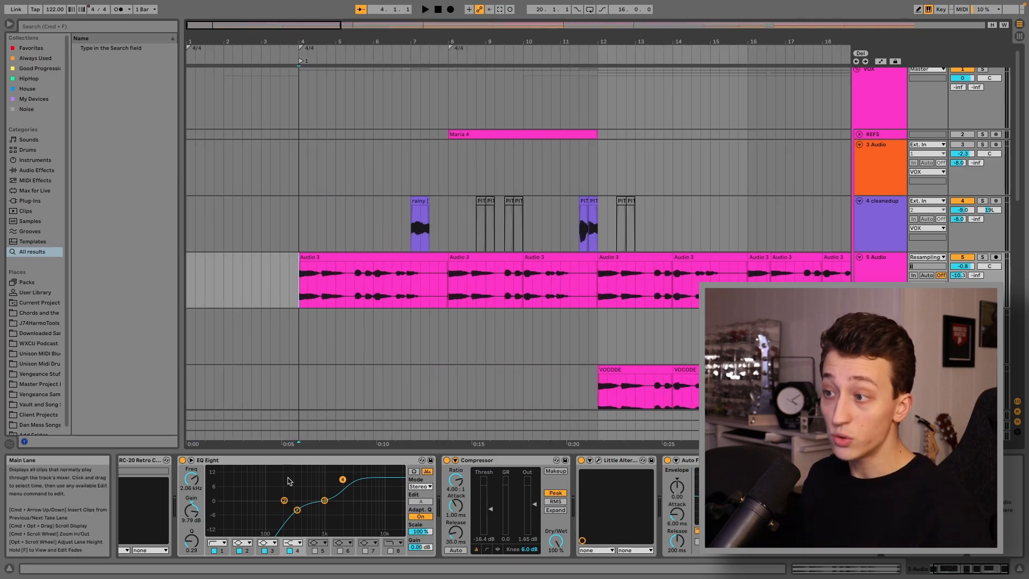
scroll(268, 470, "left", 2)
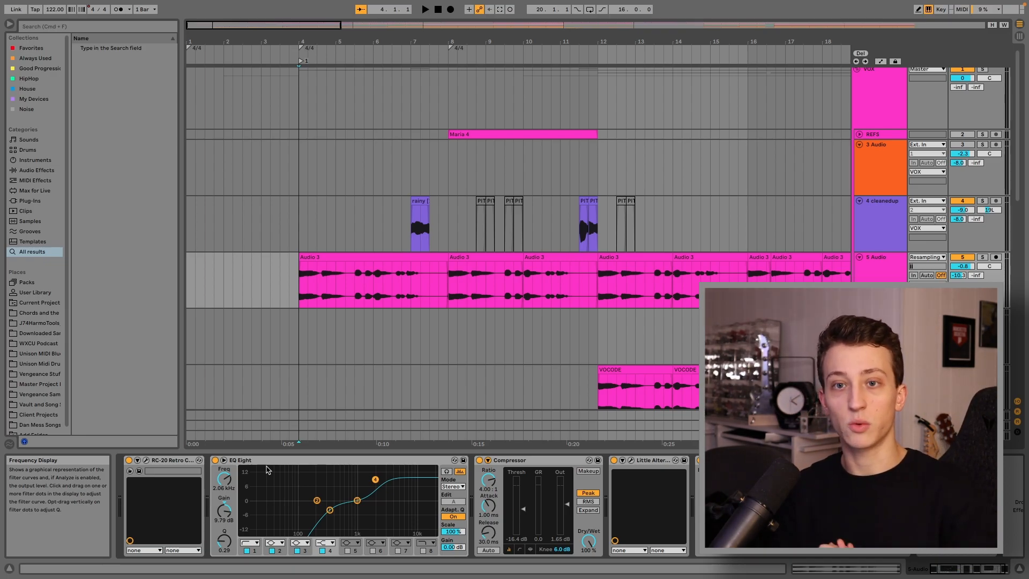
left_click(304, 294)
left_click(631, 461)
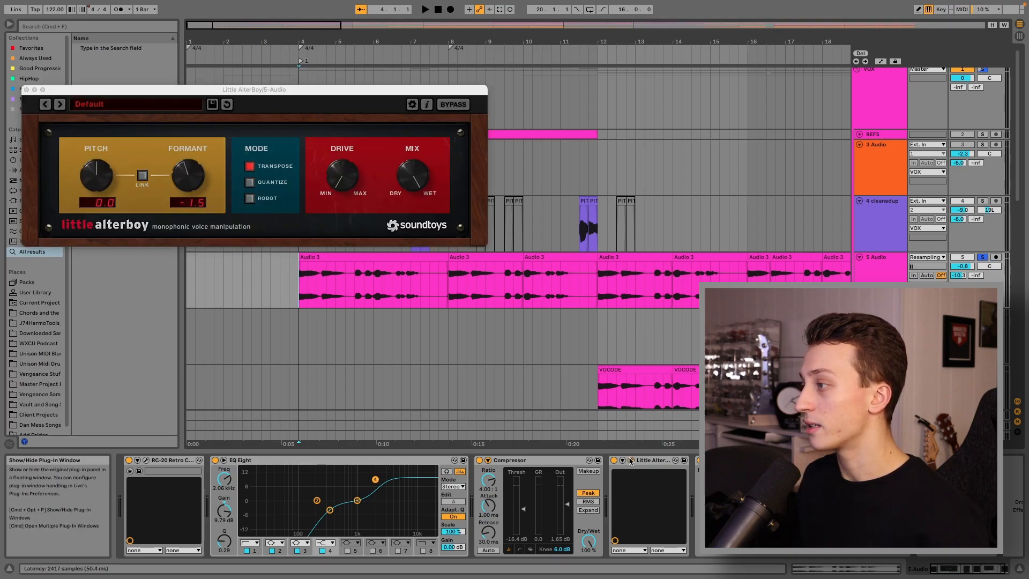
left_click_drag(340, 91, 535, 175)
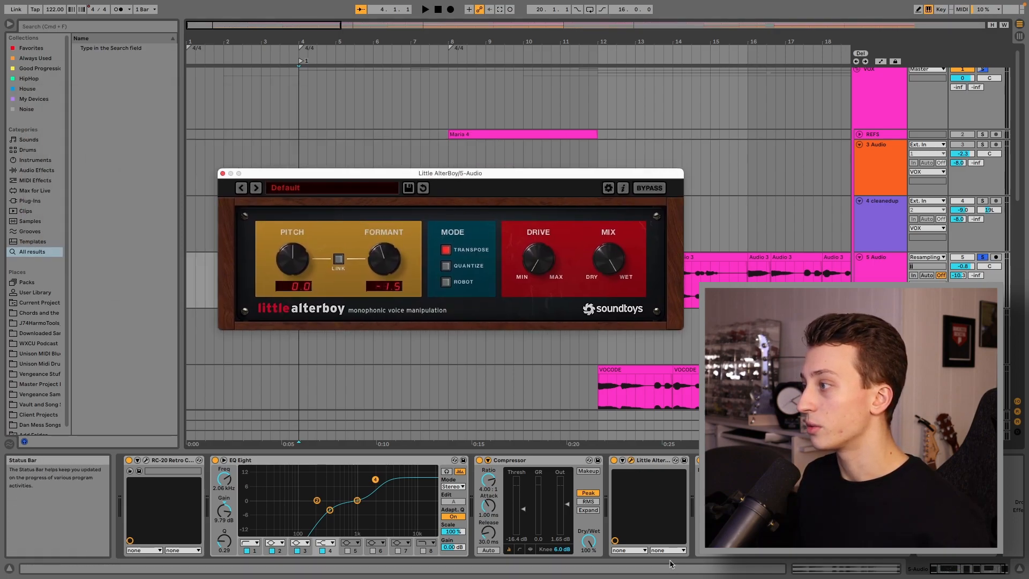
left_click(631, 462)
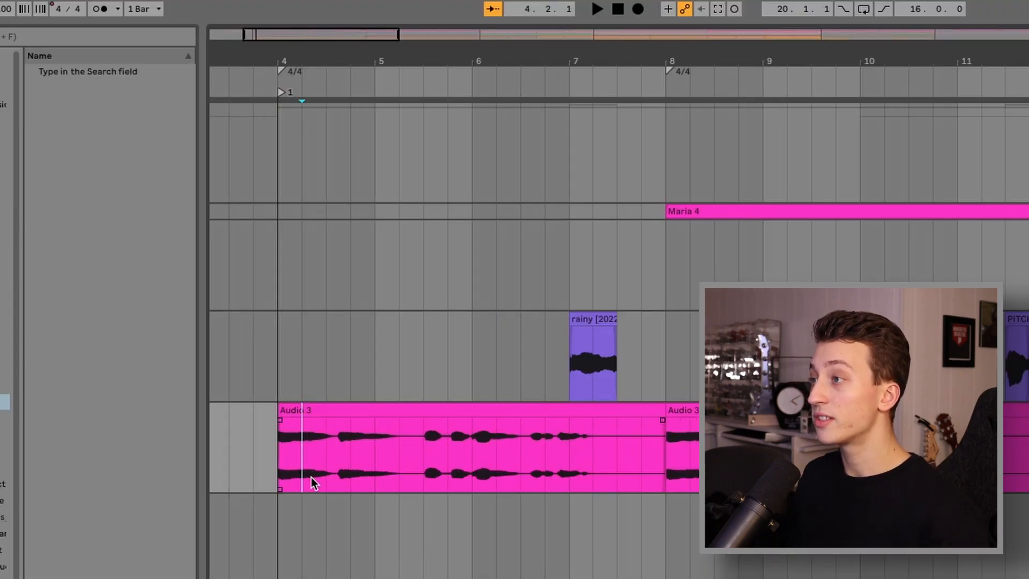
Inspect the RC-20 Retro Color plug-in settings on the 5 Audio track, closing its window when done
scroll(311, 477, "left", 3)
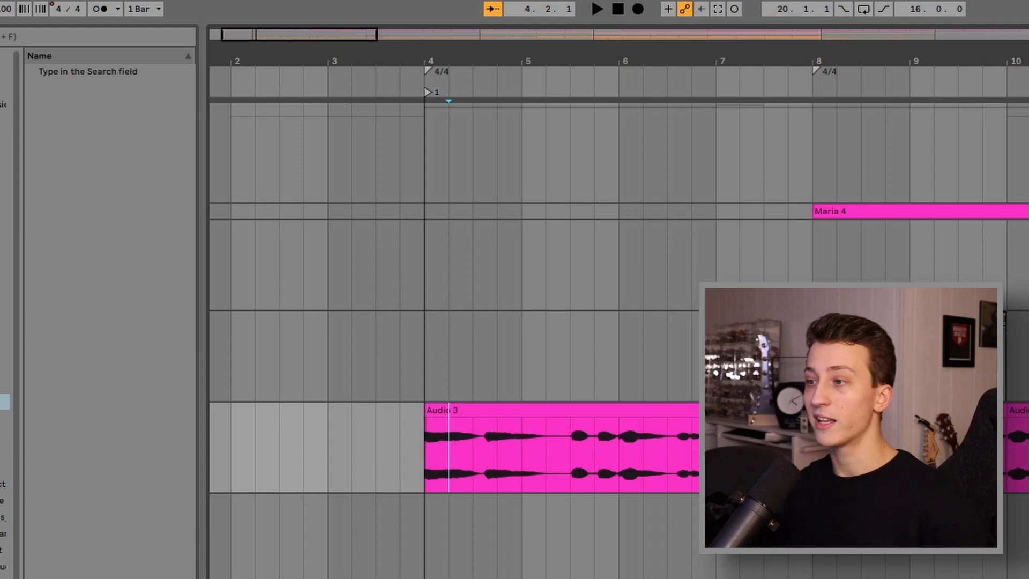
key("super+alt+p")
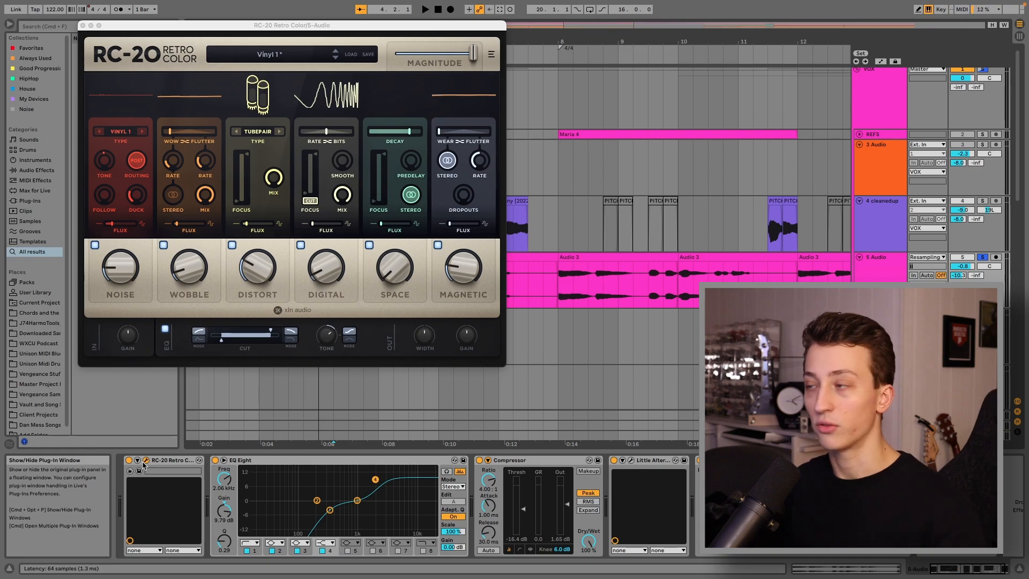
left_click(137, 460)
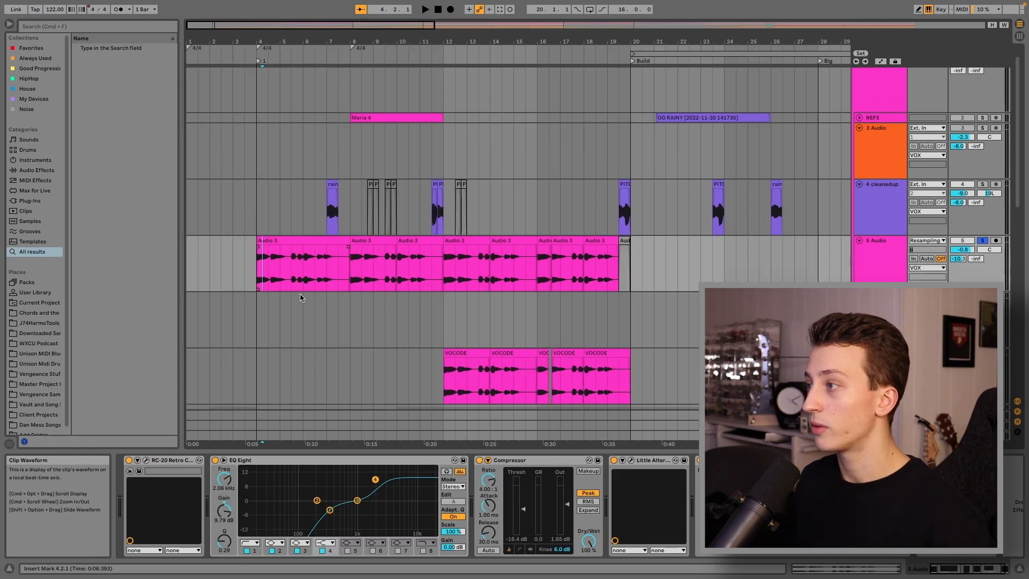
Select bars 9 to 11 of the Audio 3 clips on the 5 Audio track, and return the insert marker to bar 4
scroll(279, 299, "down", 4)
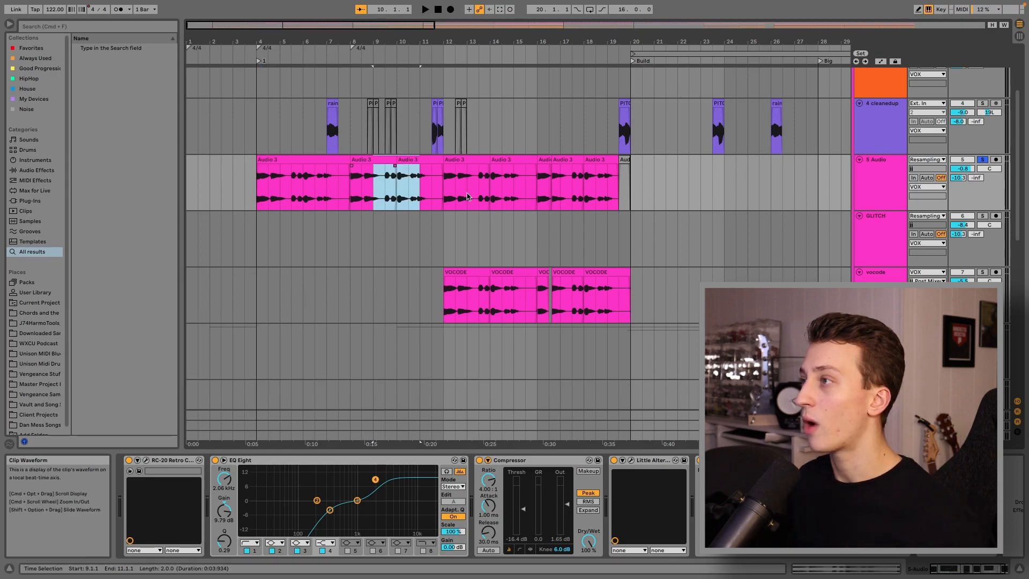
left_click_drag(375, 203, 386, 212)
left_click(351, 206)
scroll(266, 212, "up", 2)
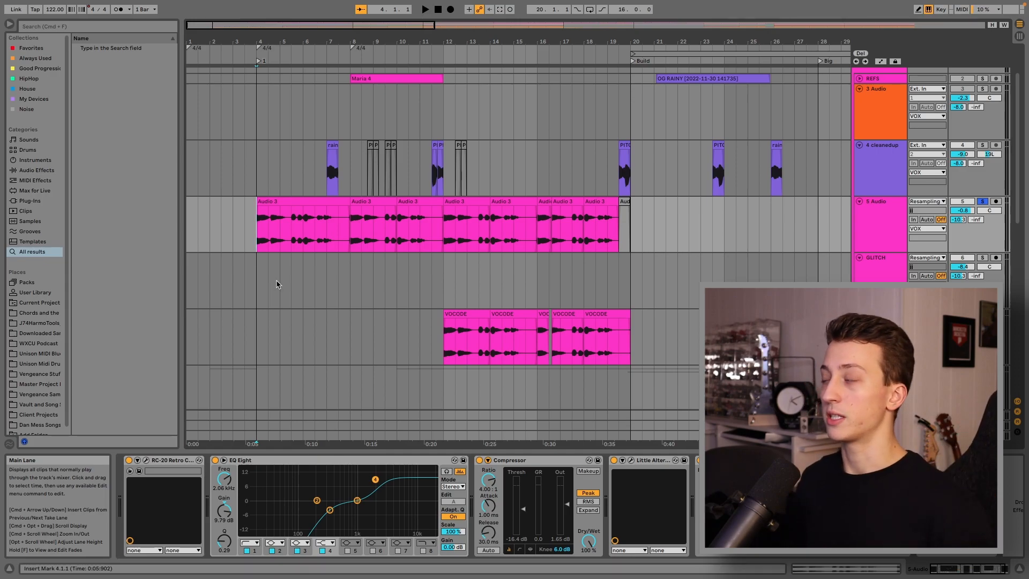
Select the VOCODE clips from bar 12 to 20 and check the carrier source of the PIANO vocoder, keeping it on piano
scroll(359, 216, "down", 3)
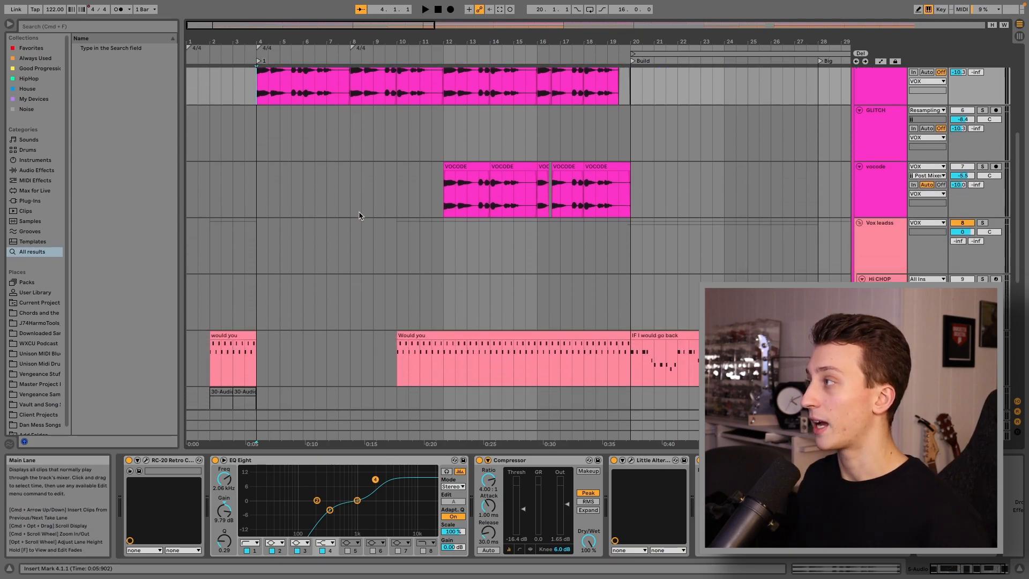
left_click(443, 268)
scroll(443, 269, "up", 3)
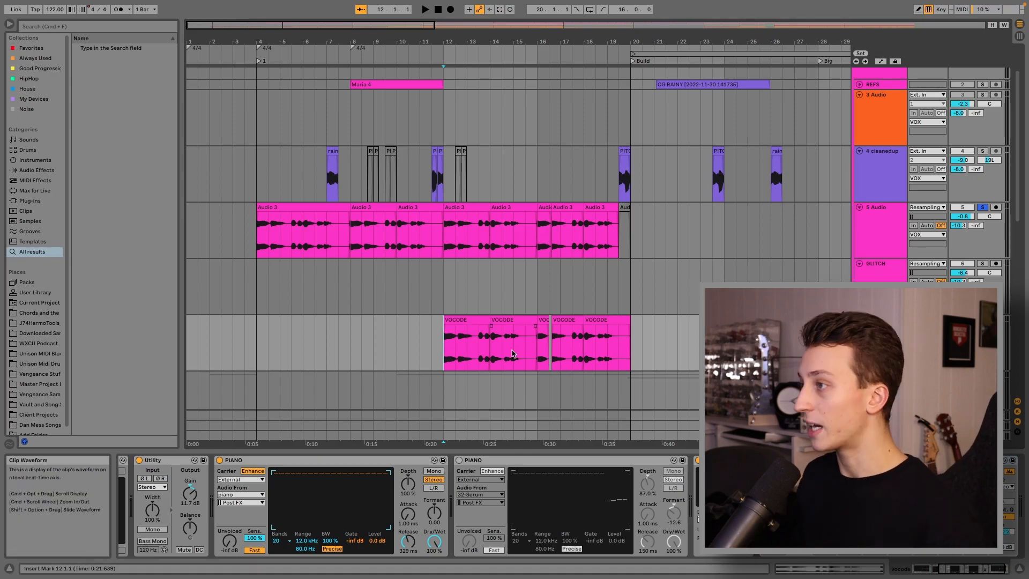
left_click_drag(445, 362, 581, 347)
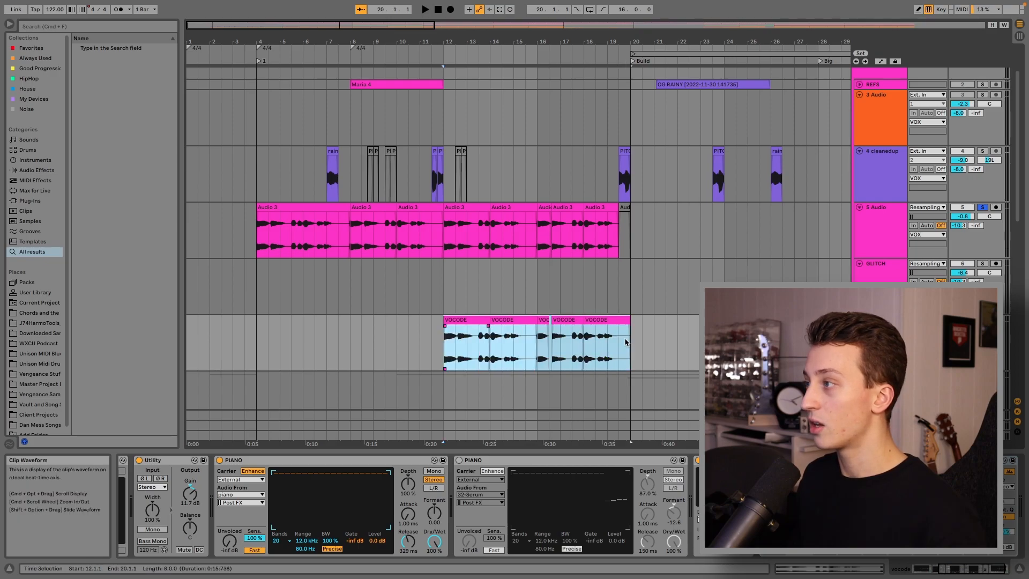
left_click(230, 494)
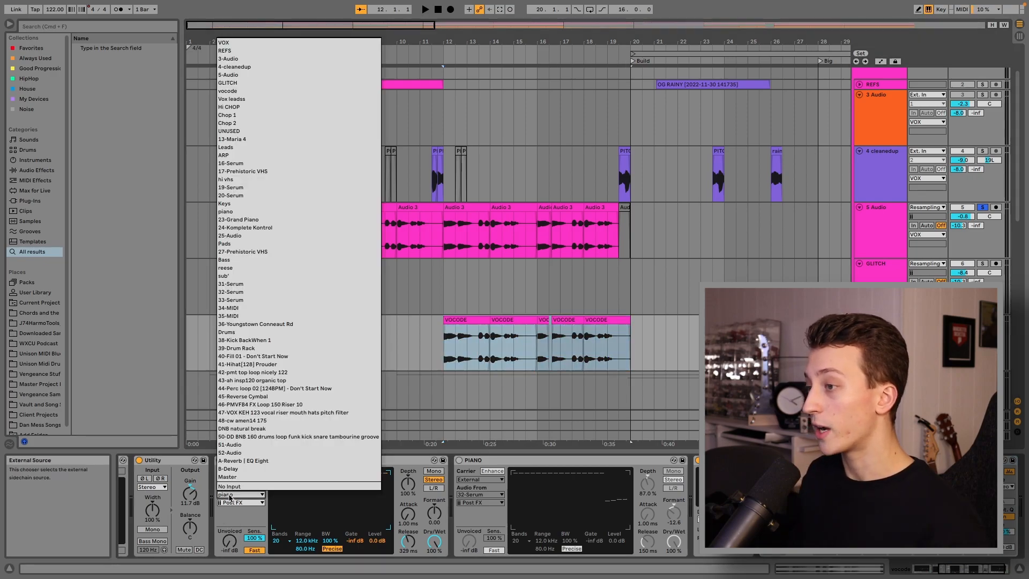
left_click(229, 494)
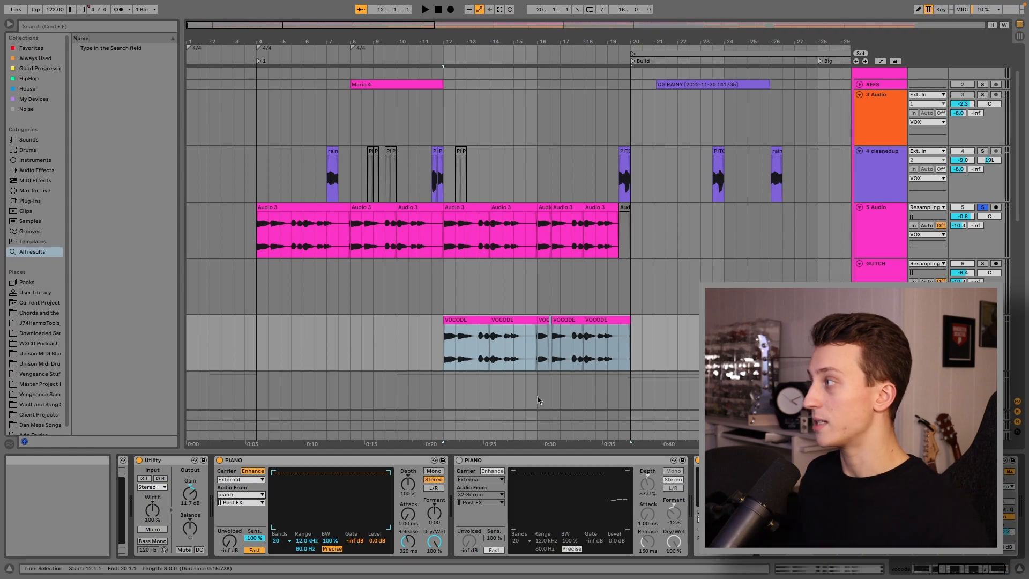
Turn off solo on the 5 Audio track and play the VOCODE clips from bar 12
scroll(991, 263, "down", 1)
left_click(983, 188)
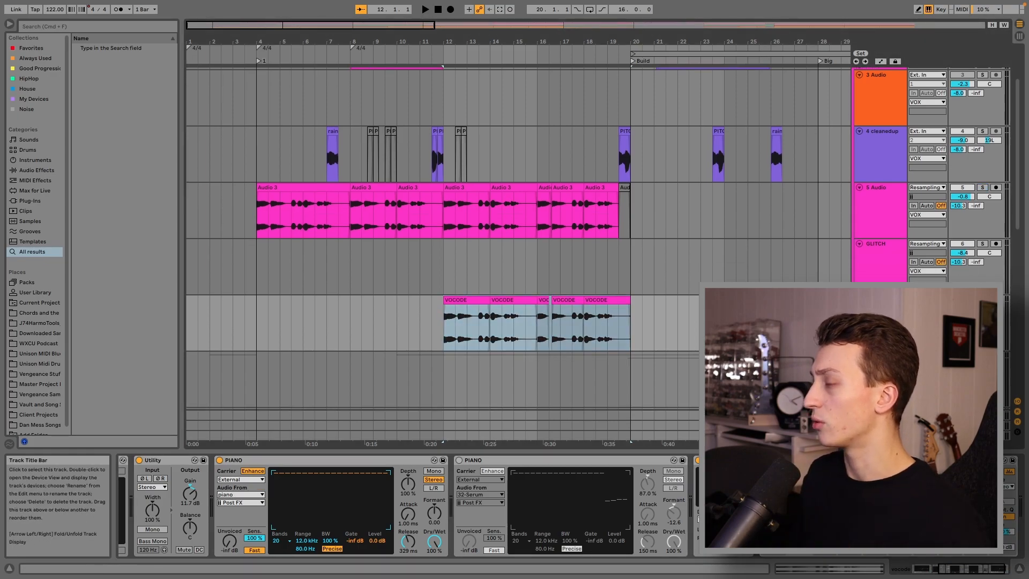
key("space")
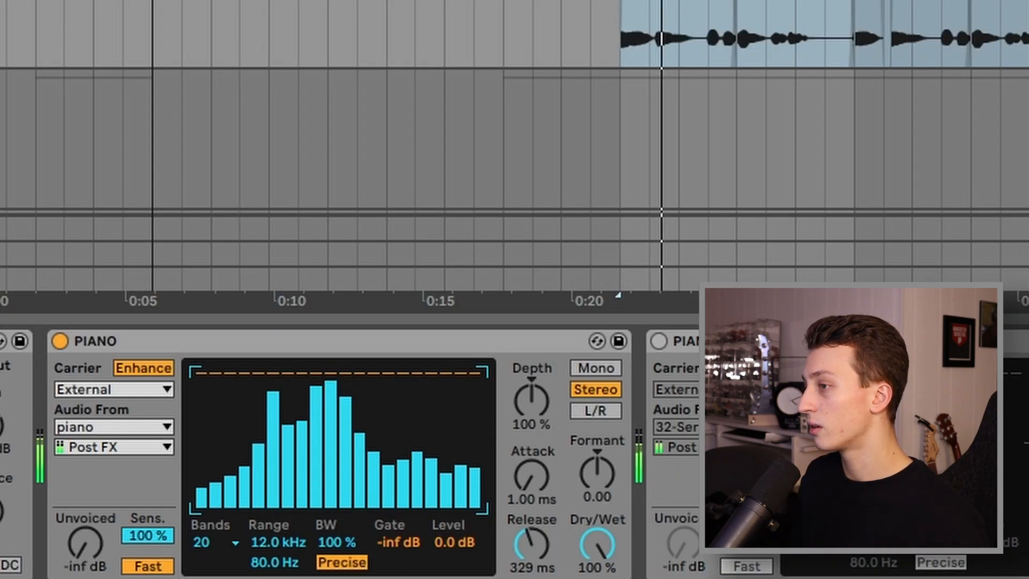
Select within the Would you clip on the Chop 1 track and examine its sliced vocal sample
left_click(626, 7)
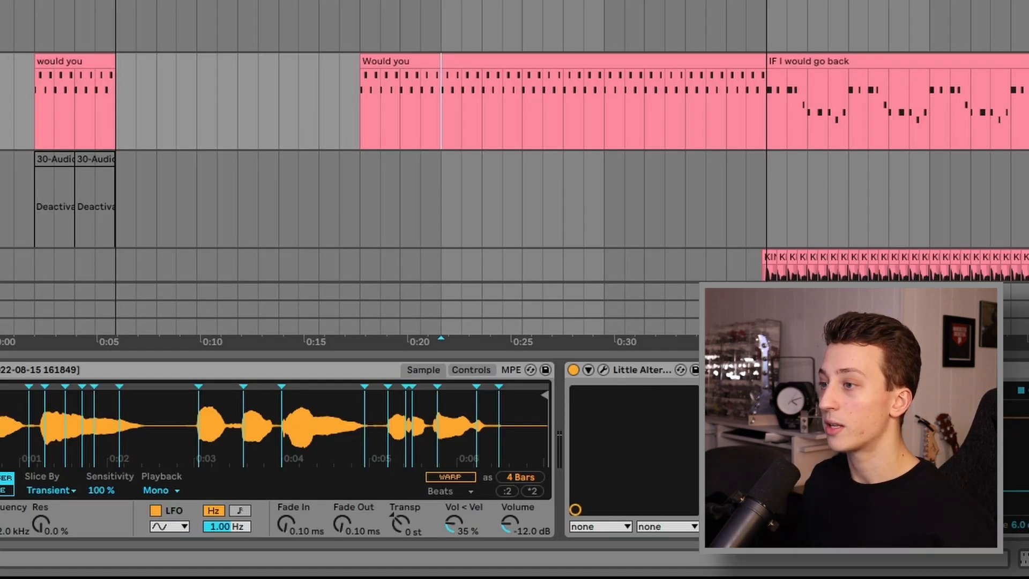
left_click(137, 461)
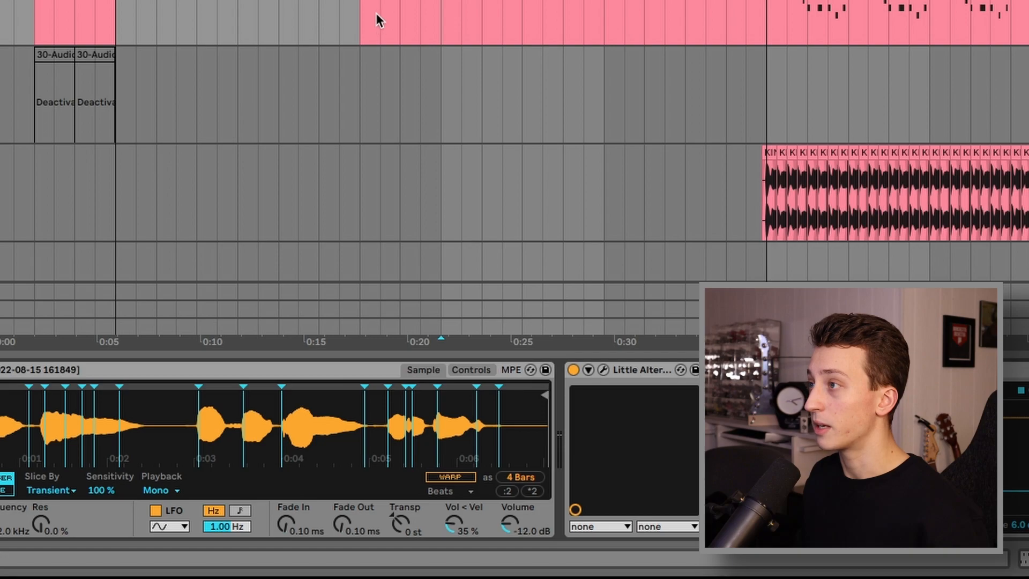
left_click(378, 12)
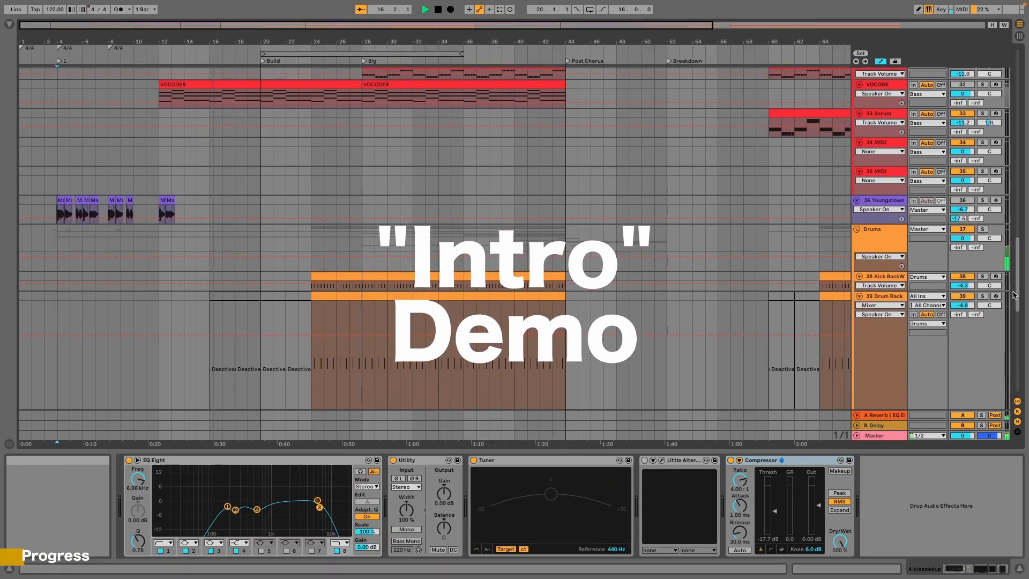
Look through the bass, drum and percussion tracks while the intro plays
scroll(1013, 259, "up", 5)
left_click_drag(1013, 259, 994, 337)
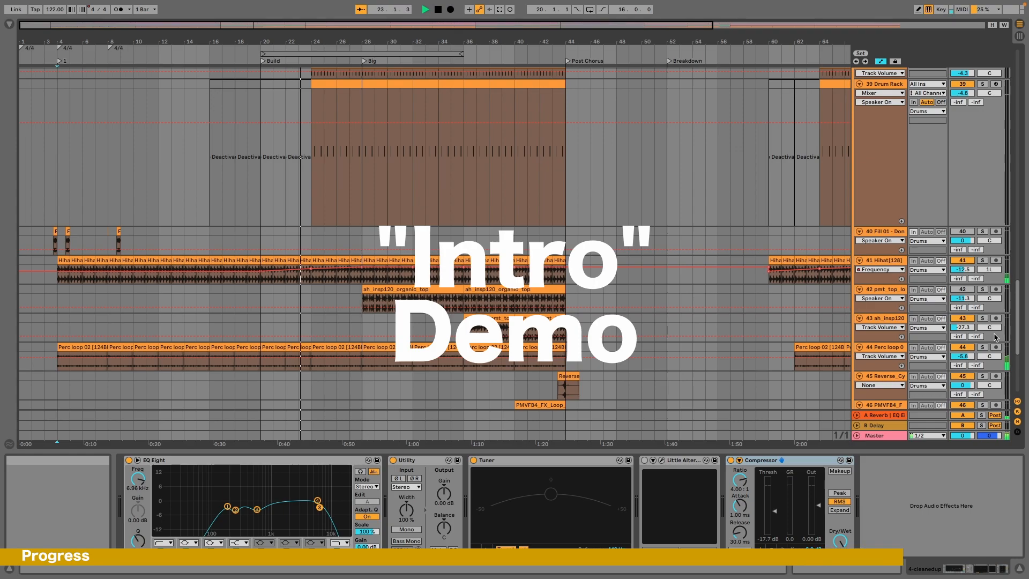
left_click_drag(995, 335, 995, 317)
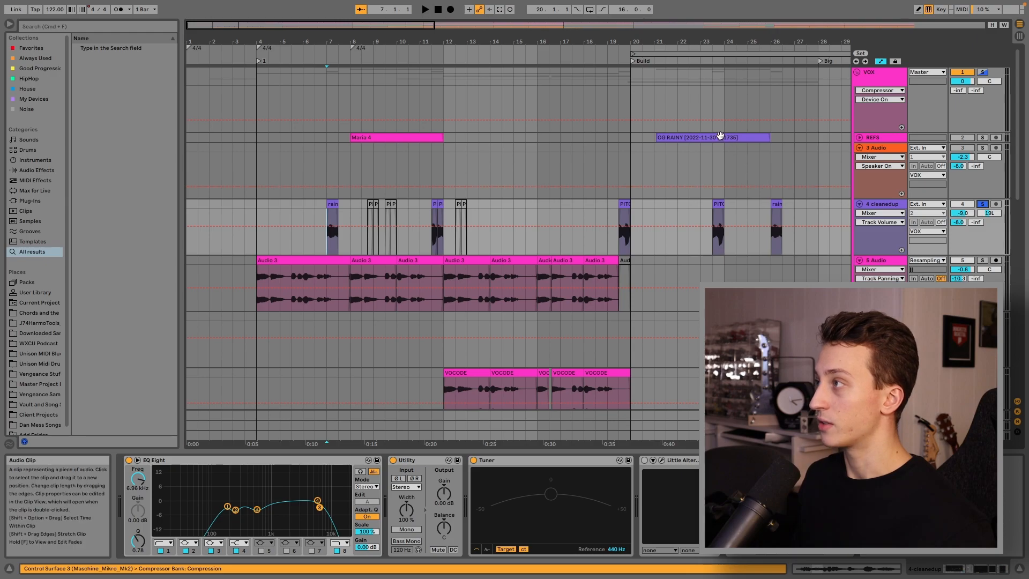
Play the vocal clips on the soloed 4 cleanedup track from bar 7, bar 11.3 and bar 19.3
left_click(720, 135)
left_click(327, 246)
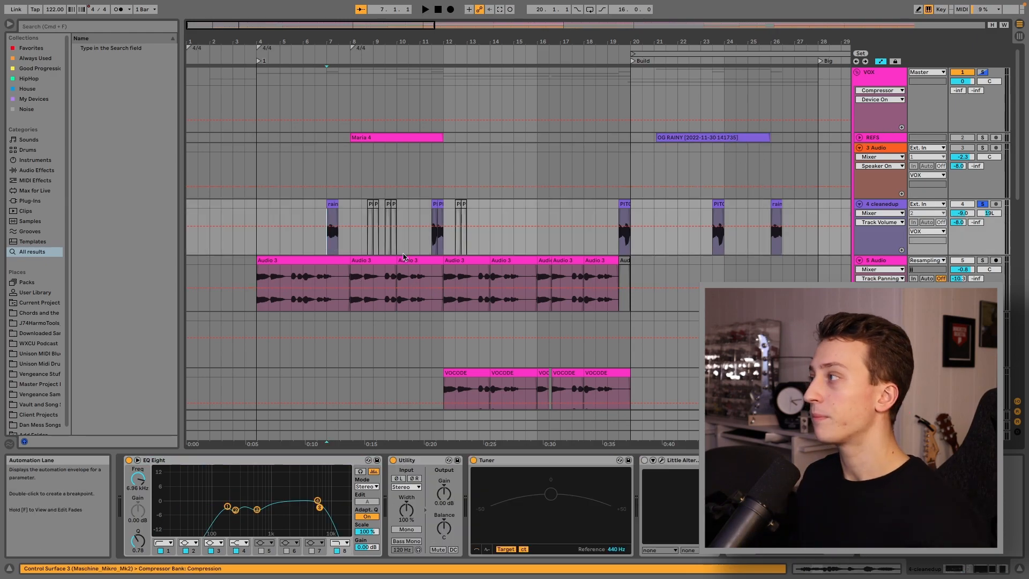
key("space")
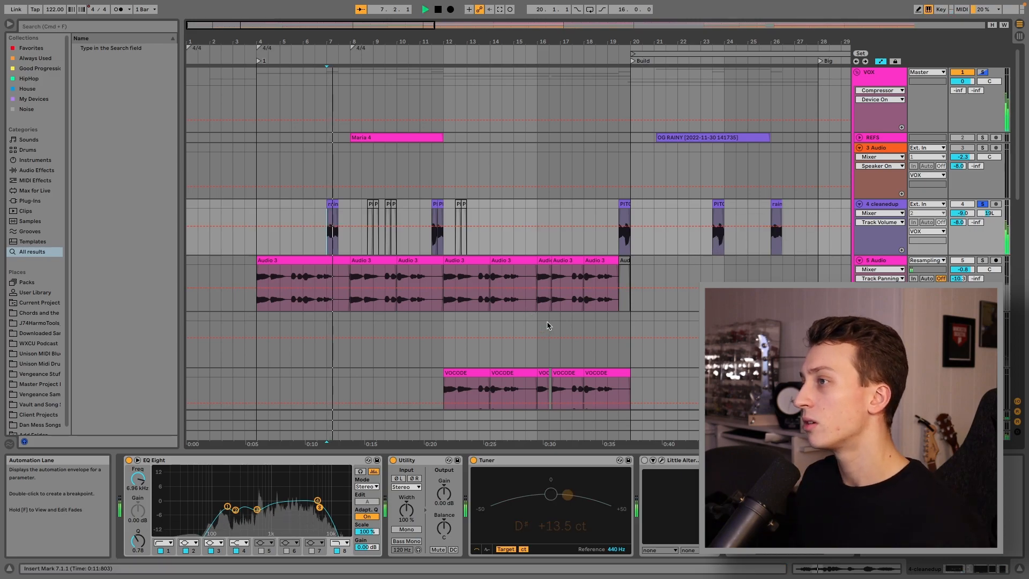
left_click(432, 253)
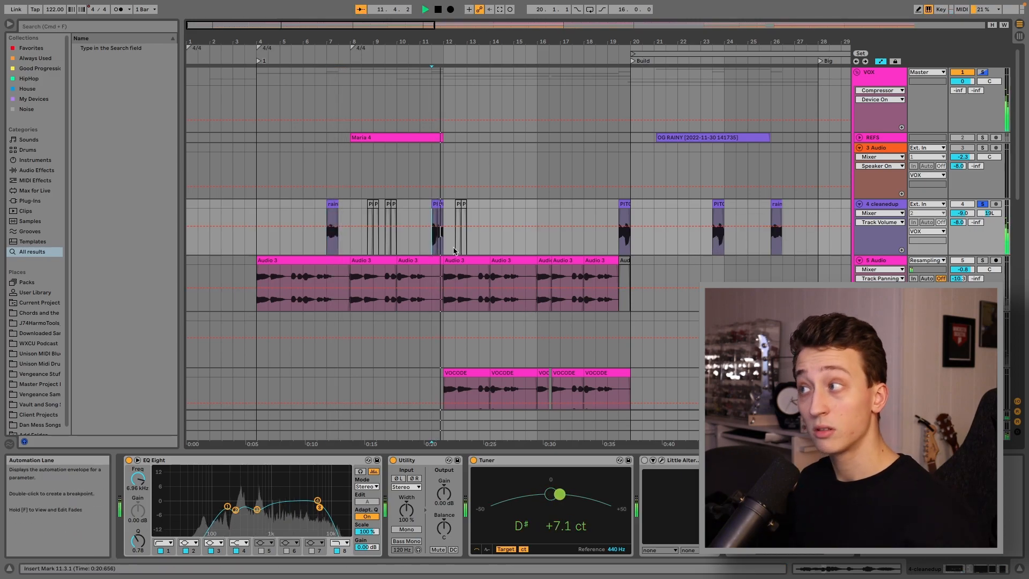
left_click(624, 255)
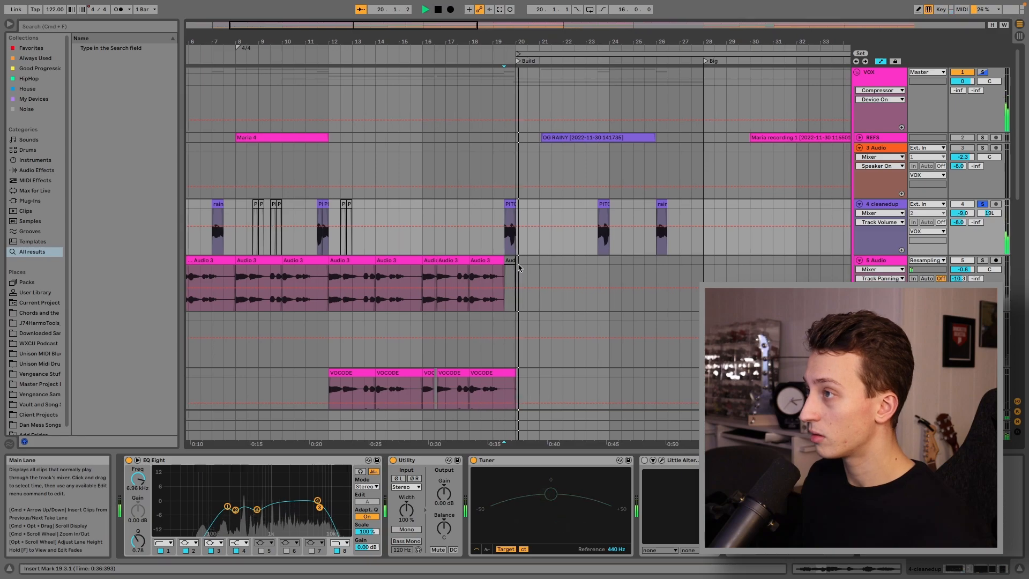
scroll(455, 256, "left", 2)
key("space")
scroll(428, 255, "down", 3)
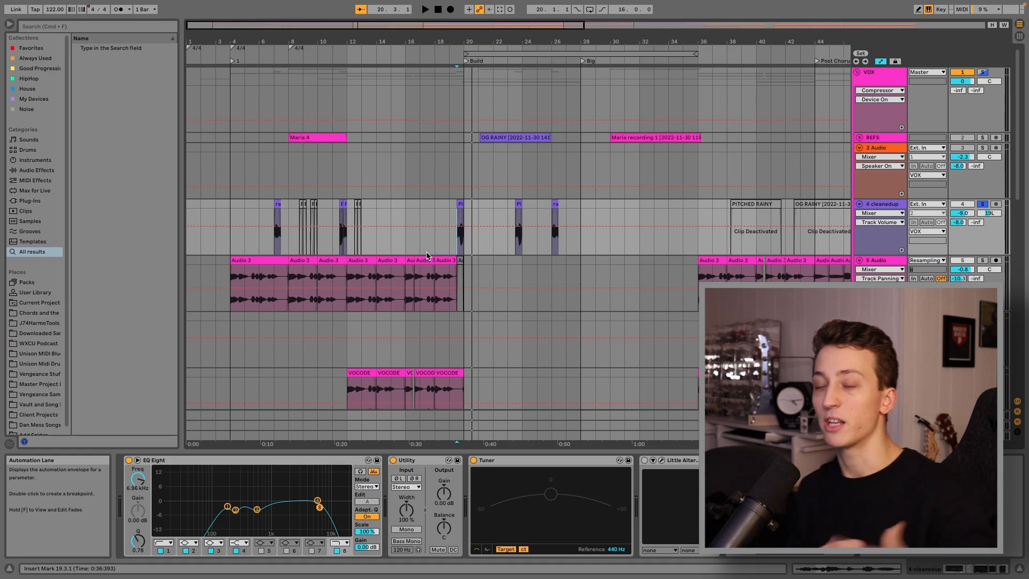
Unfold the Keys group, solo the piano track and play its Ebm (i) clip from bar 12
scroll(455, 214, "up", 8)
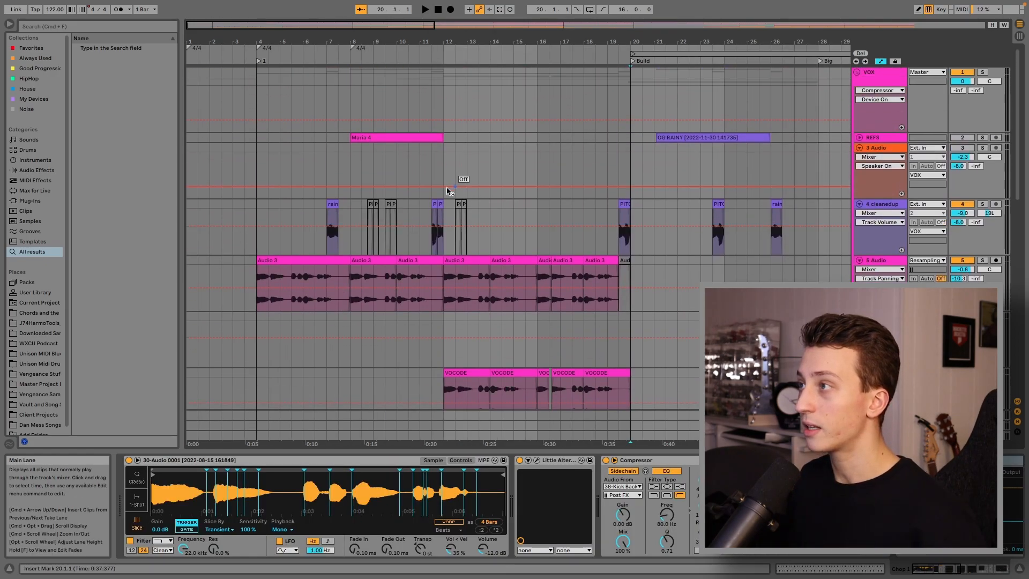
scroll(477, 203, "down", 10)
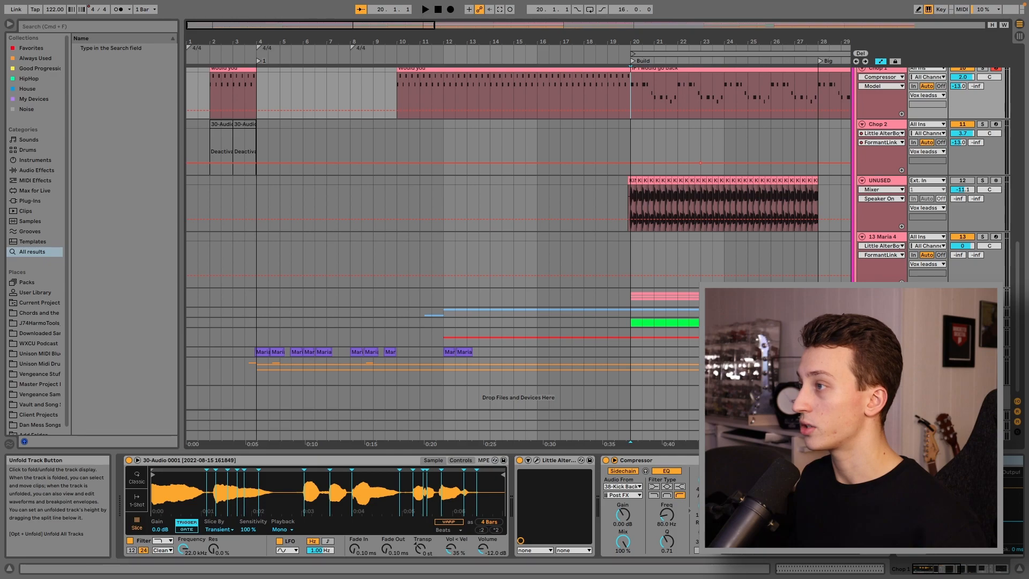
left_click(856, 312)
scroll(505, 303, "down", 5)
left_click(444, 296)
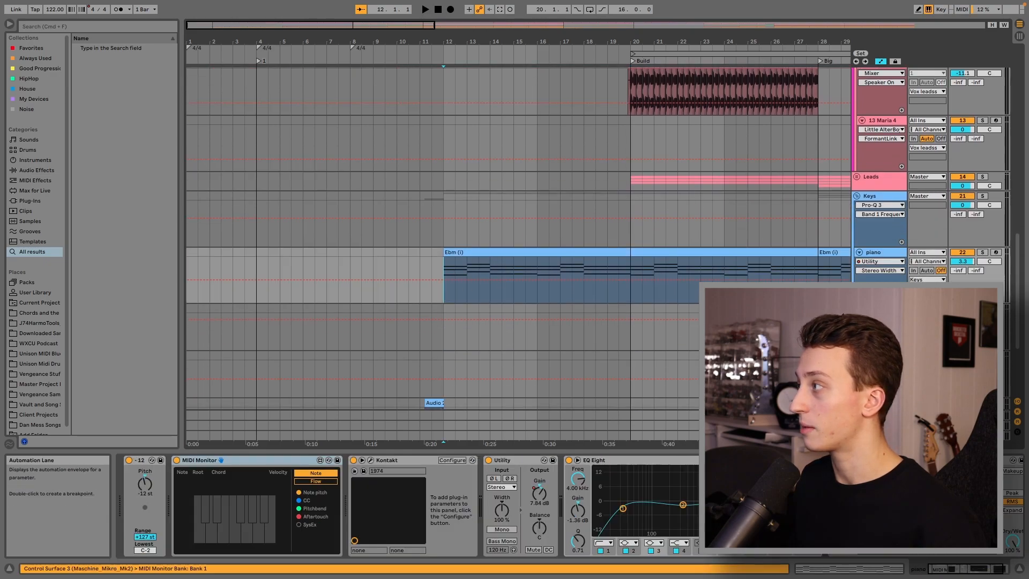
left_click(987, 256)
key("space")
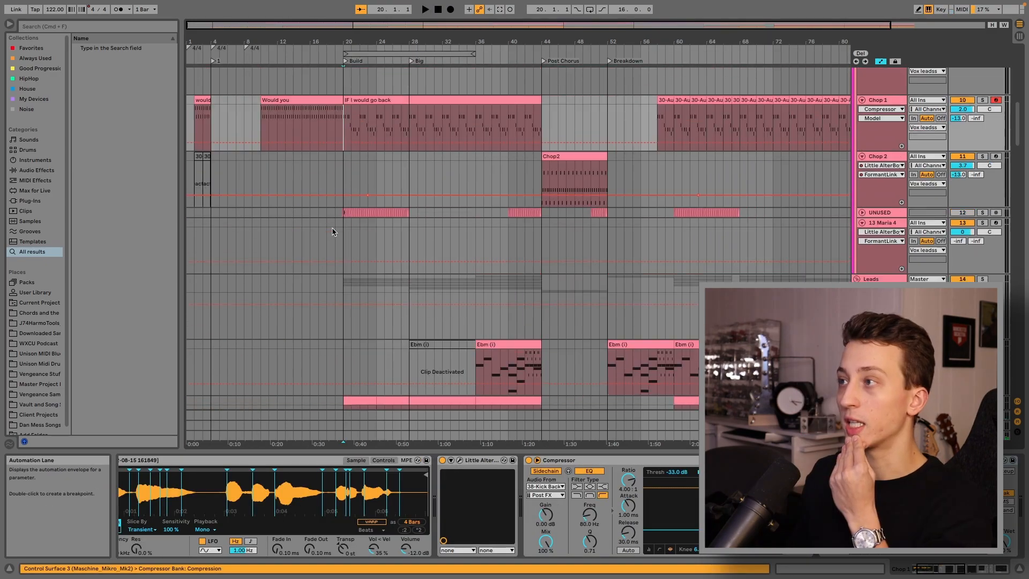
Play the Build section from bar 20 with all tracks, then stop playback
scroll(333, 230, "down", 3)
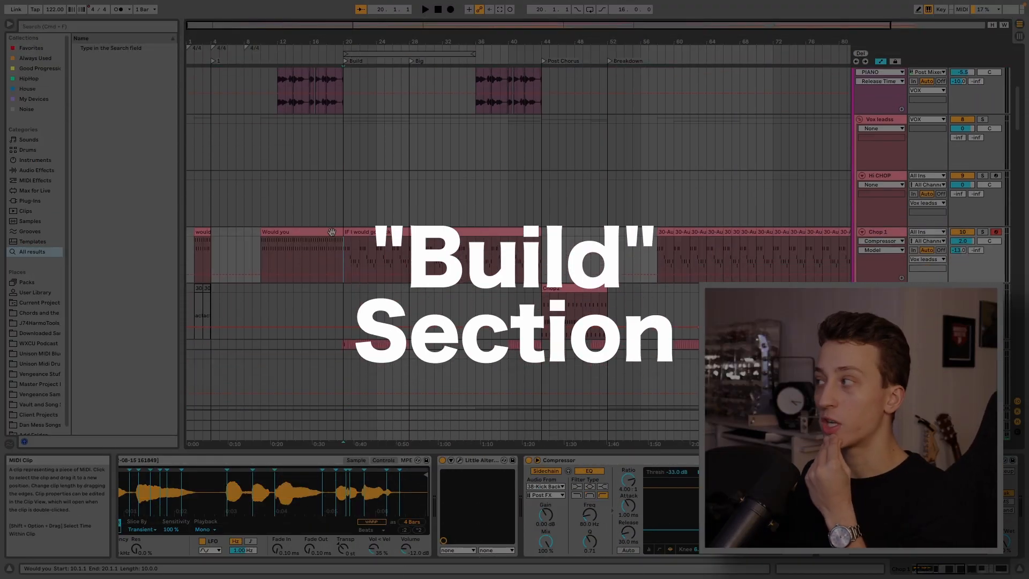
scroll(334, 238, "up", 5)
scroll(336, 234, "left", 2)
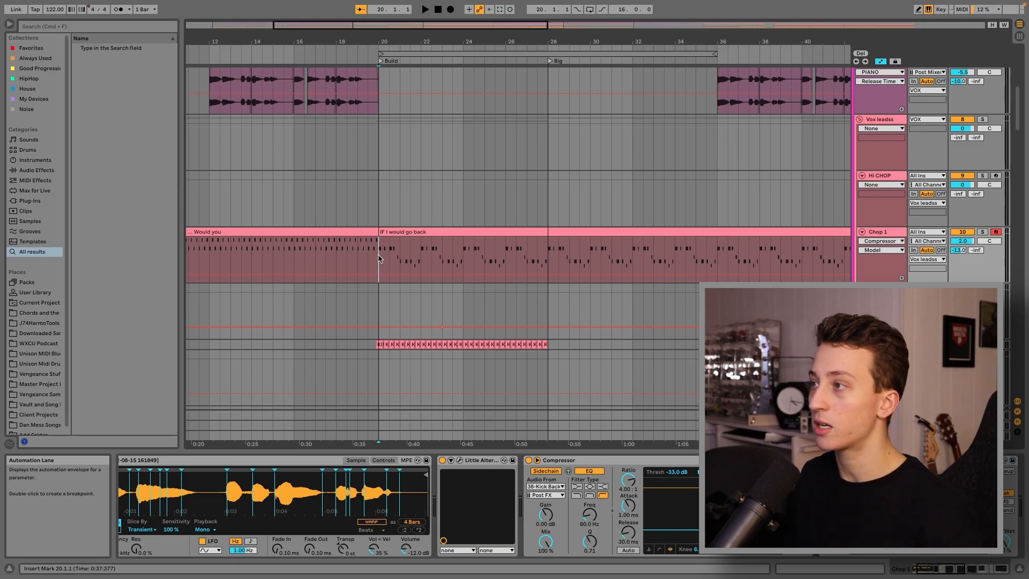
key("space")
scroll(379, 259, "left", 3)
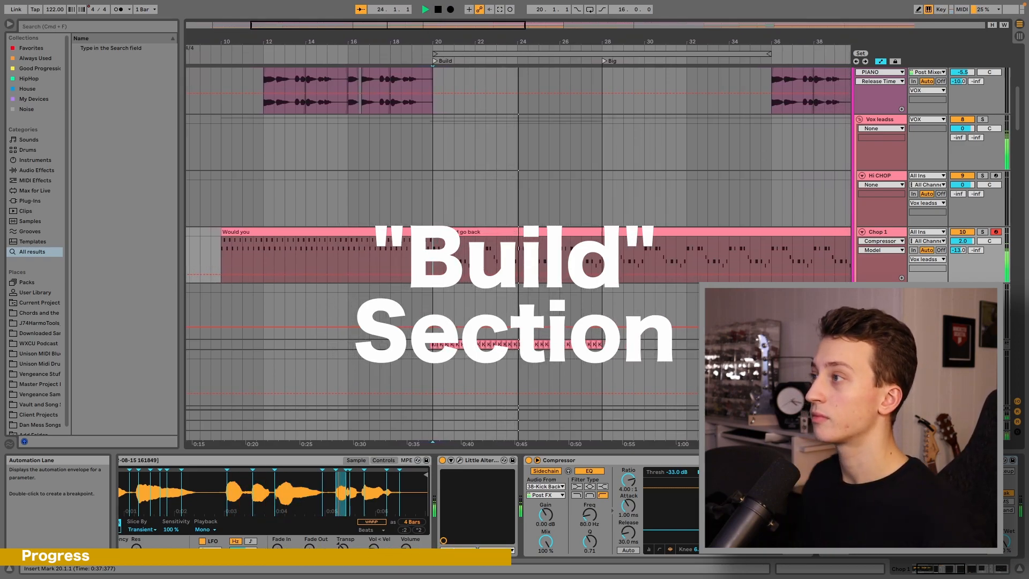
scroll(529, 212, "down", 1)
key("space")
Play the IF I would go back clip on the soloed Chop 1 track from bar 20
left_click_drag(410, 26, 415, 48)
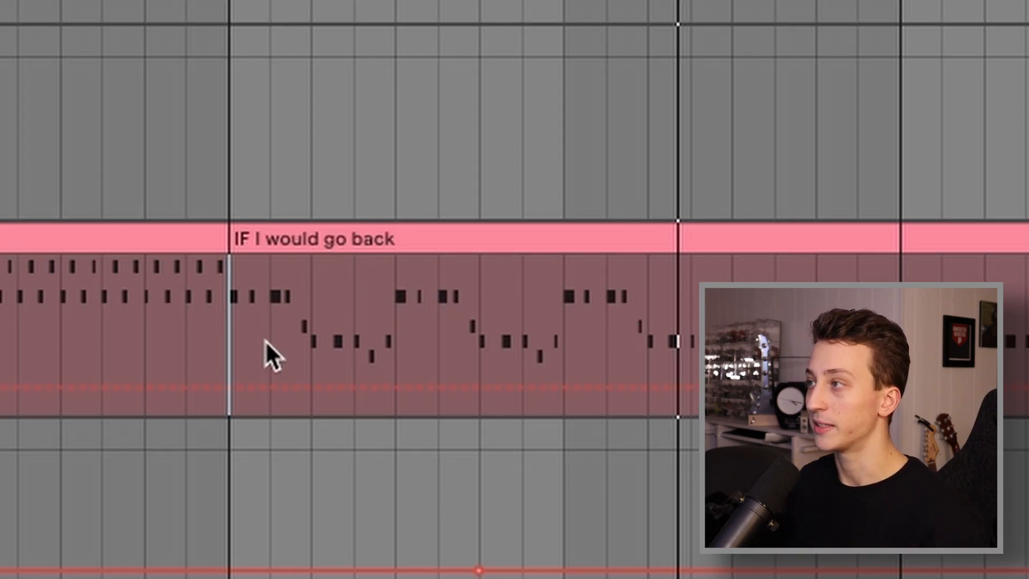
key("space")
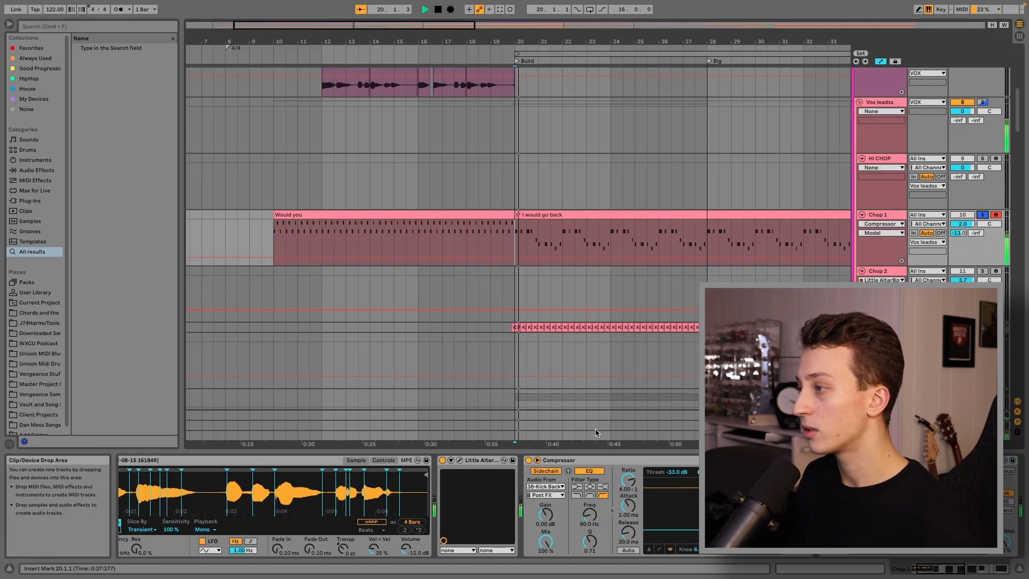
scroll(397, 478, "left", 3)
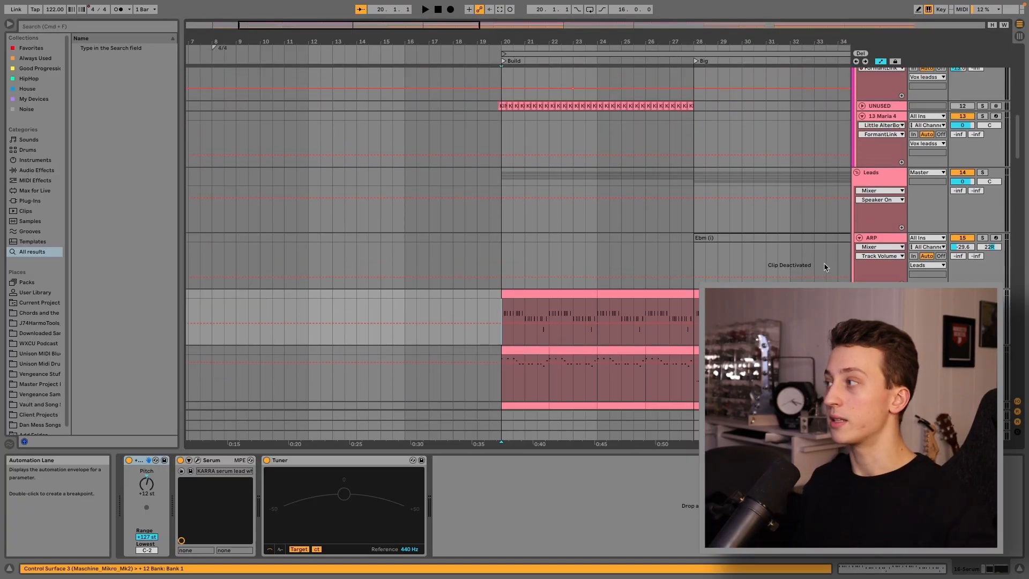
Solo the 16 Serum track, play its lead from bar 20 and check its Serum device
scroll(813, 268, "down", 2)
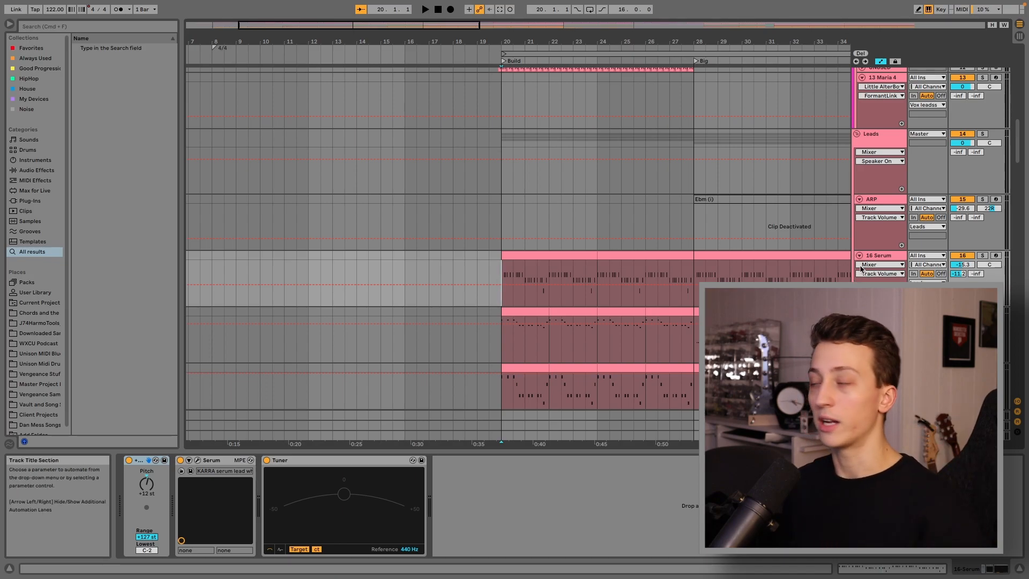
left_click(982, 255)
key("space")
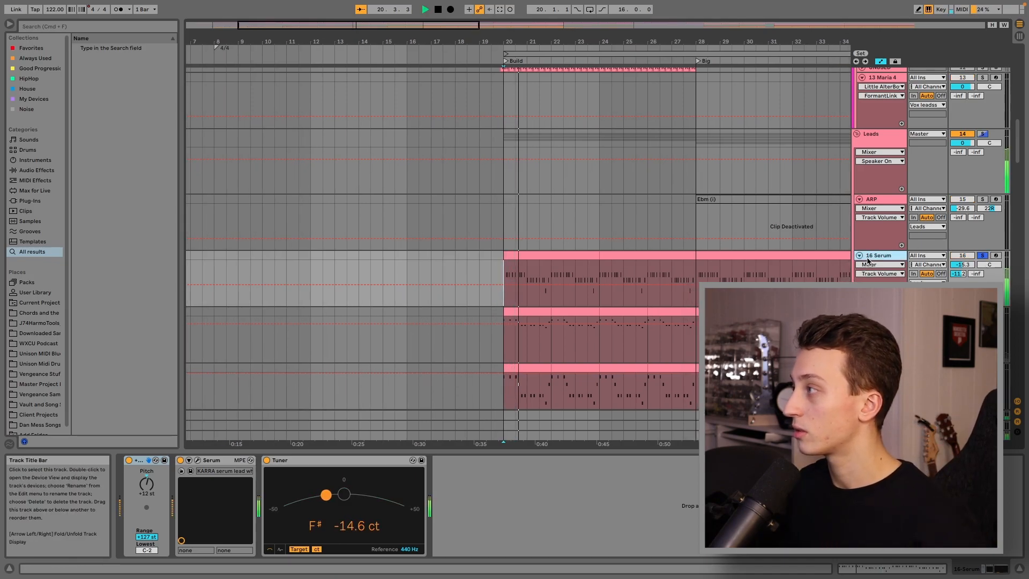
left_click(204, 465)
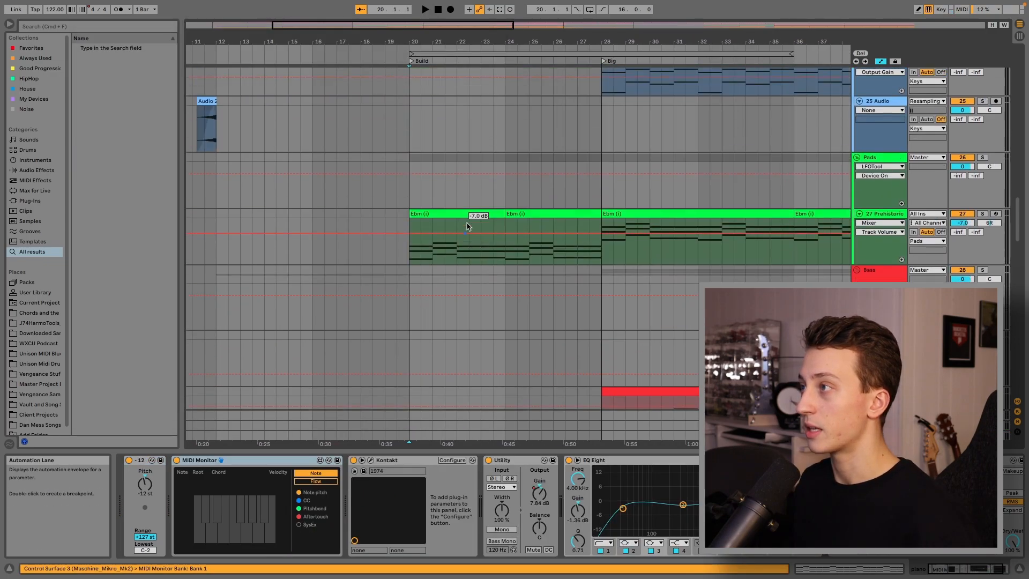
Solo the Pads group and play the 27 Prehistoric pad clips from bar 20
scroll(413, 284, "up", 2)
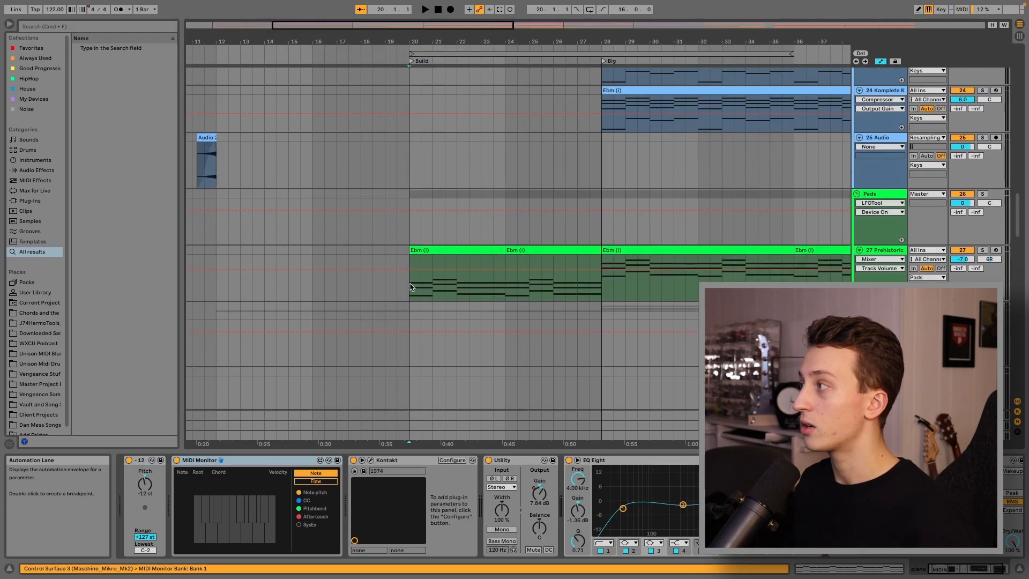
left_click(406, 290)
left_click(984, 196)
key("space")
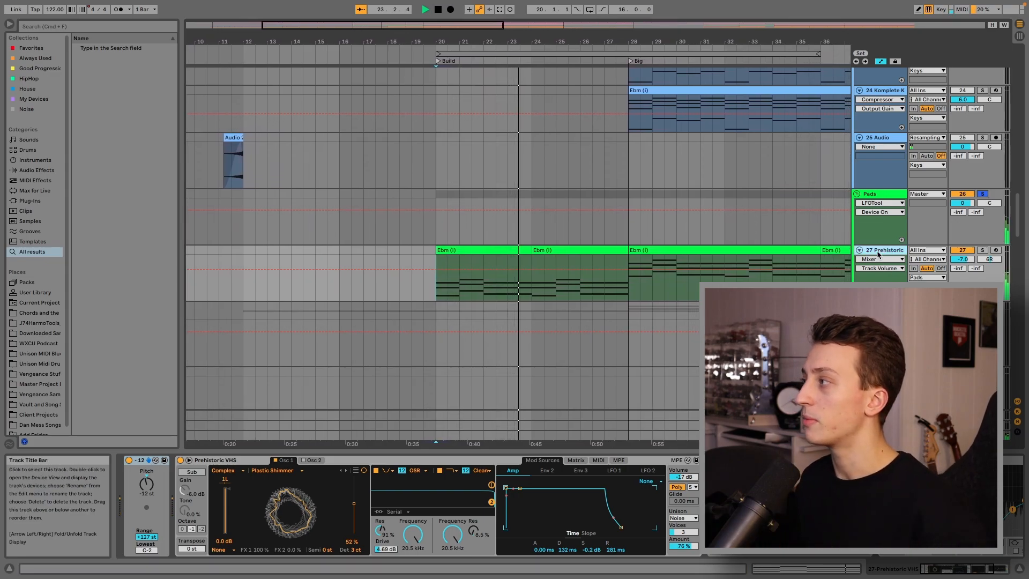
Play the soloed Drums group from bar 20 and look through its kick, hi-hat and percussion tracks
scroll(529, 298, "down", 3)
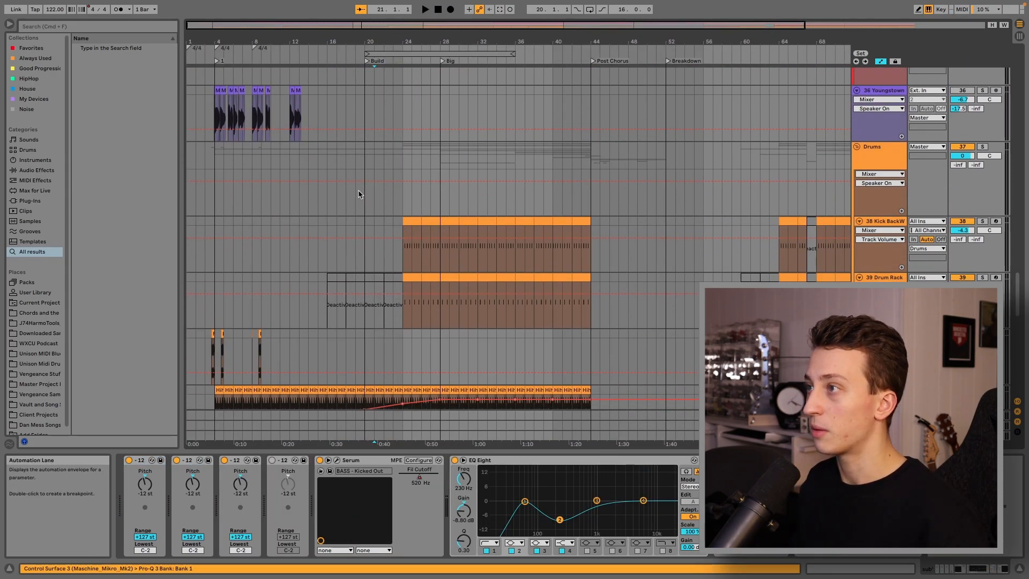
left_click(358, 194)
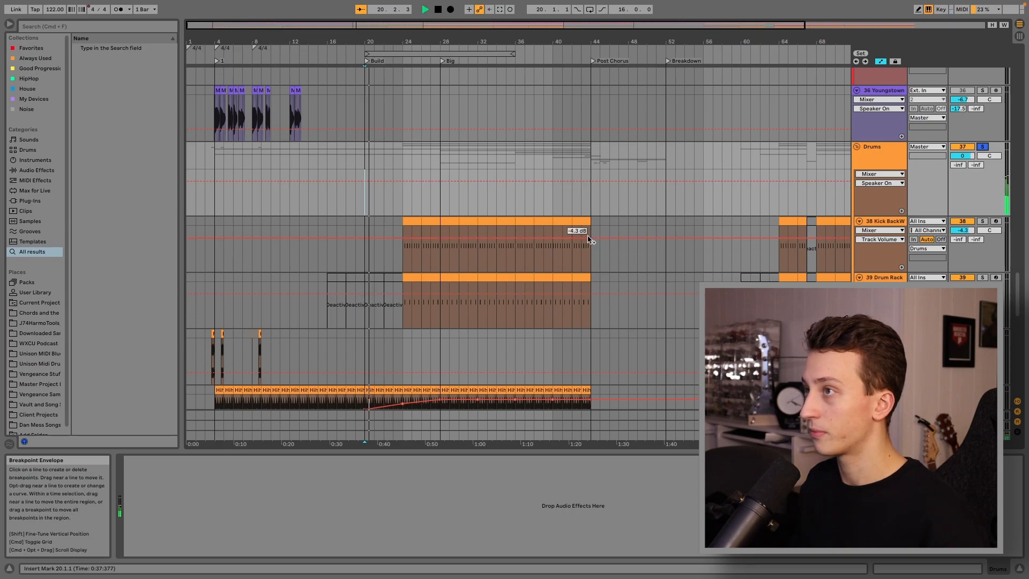
scroll(589, 239, "down", 6)
left_click_drag(375, 28, 356, 229)
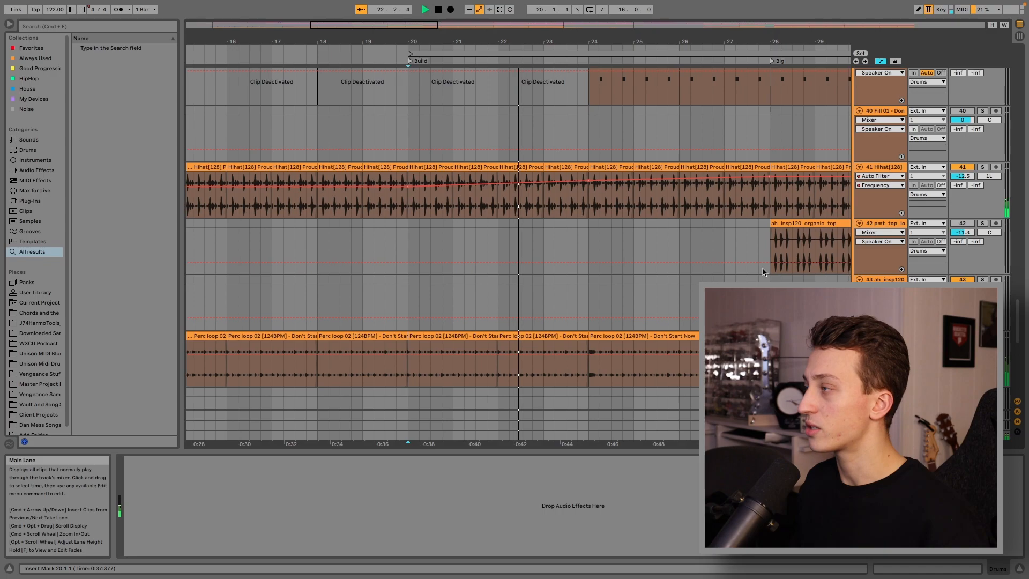
scroll(762, 272, "up", 6)
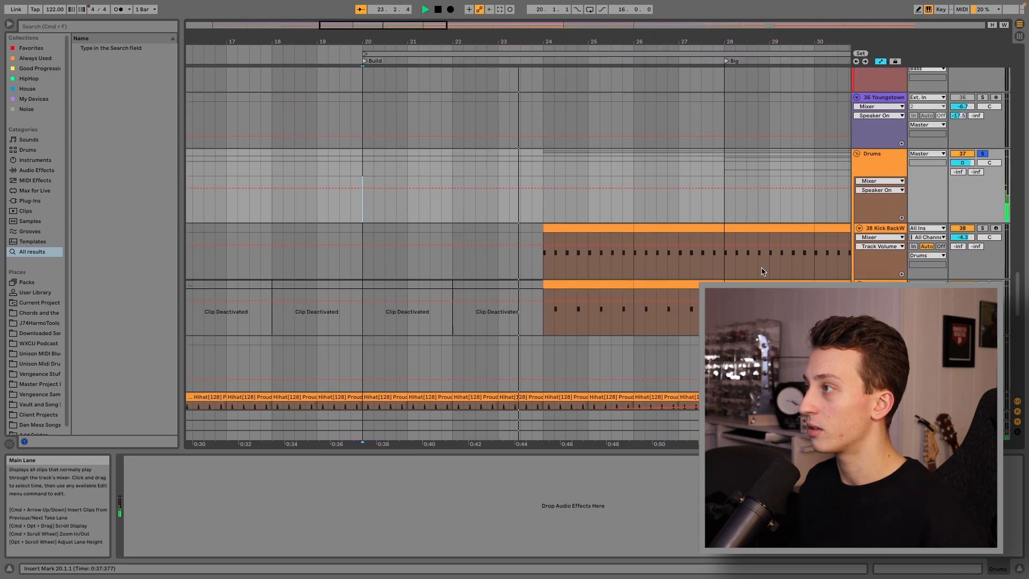
scroll(762, 272, "down", 1)
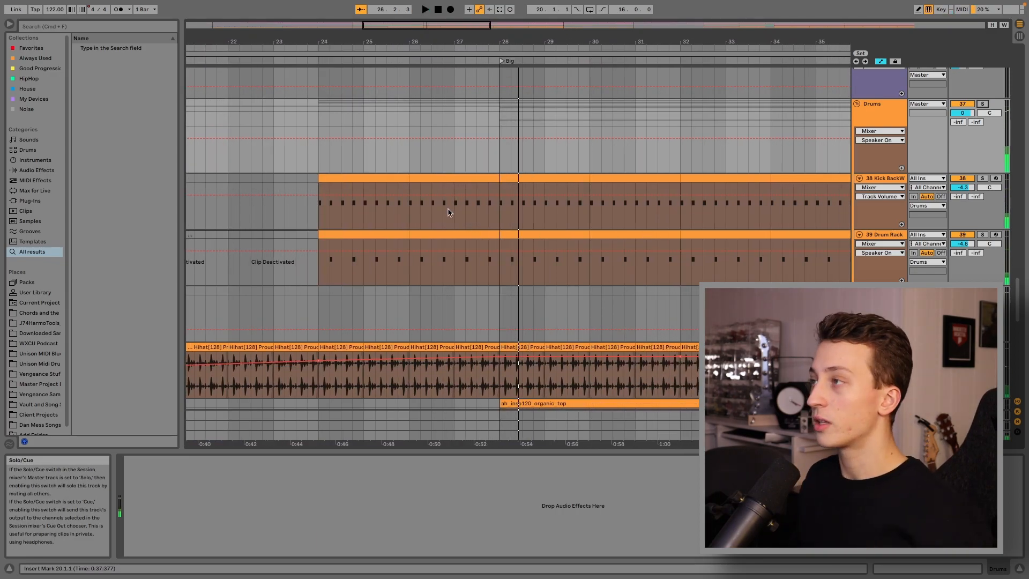
Play the Big section from bar 28 with all tracks and look up through the vocal tracks
key("space")
scroll(466, 207, "up", 2)
left_click(506, 174)
key("minus")
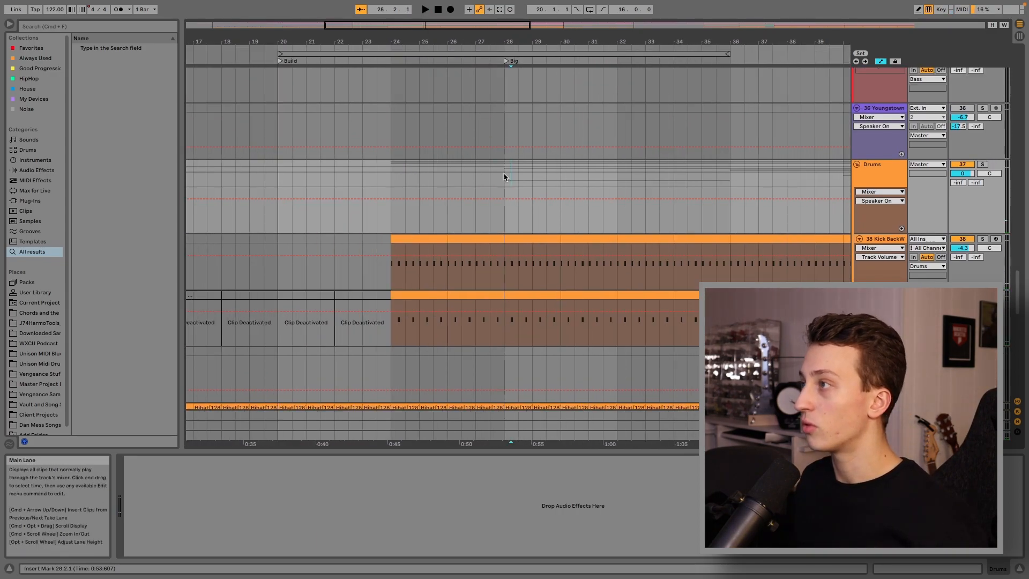
key("minus")
left_click(504, 177)
scroll(513, 193, "up", 6)
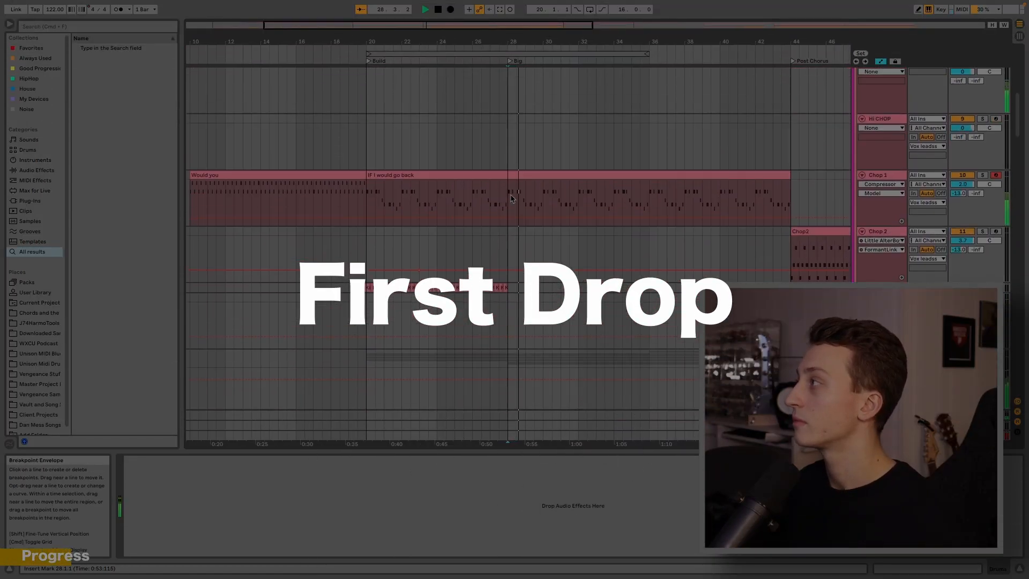
scroll(511, 197, "up", 10)
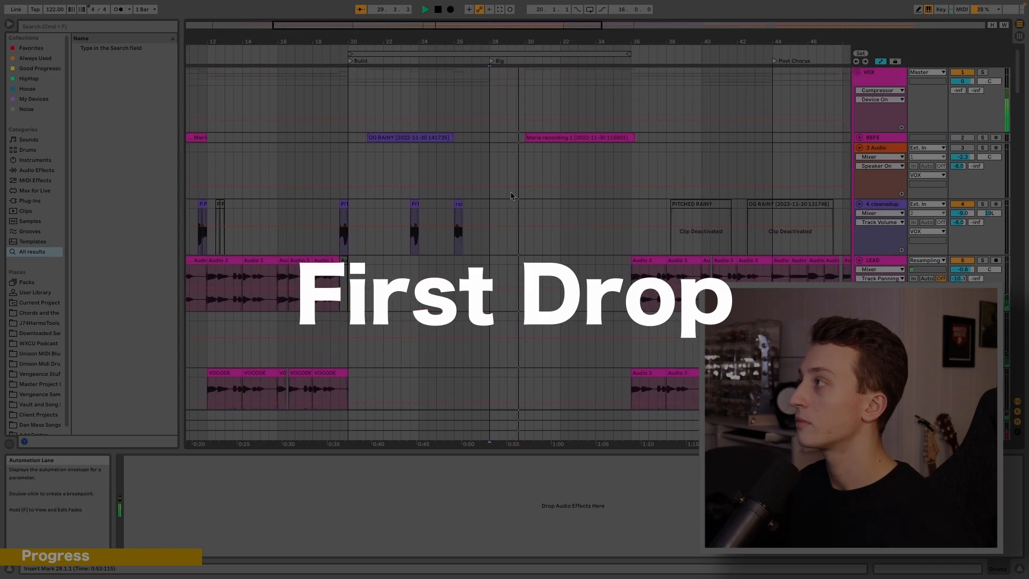
Select bar 28 in the IF I would go back clip on Chop 1 and examine the end of its device chain
scroll(510, 196, "down", 10)
left_click(477, 226)
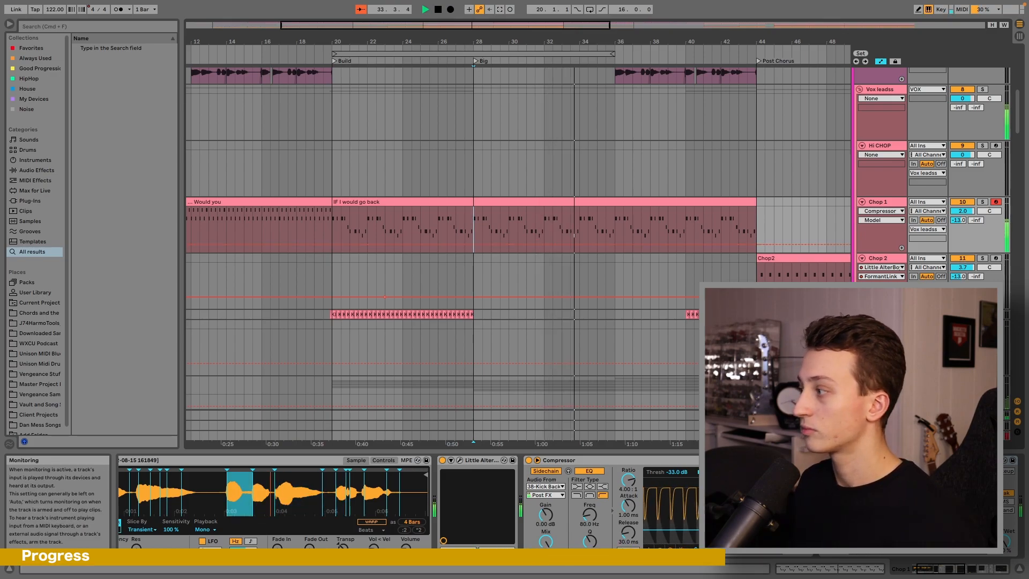
left_click_drag(950, 568, 992, 565)
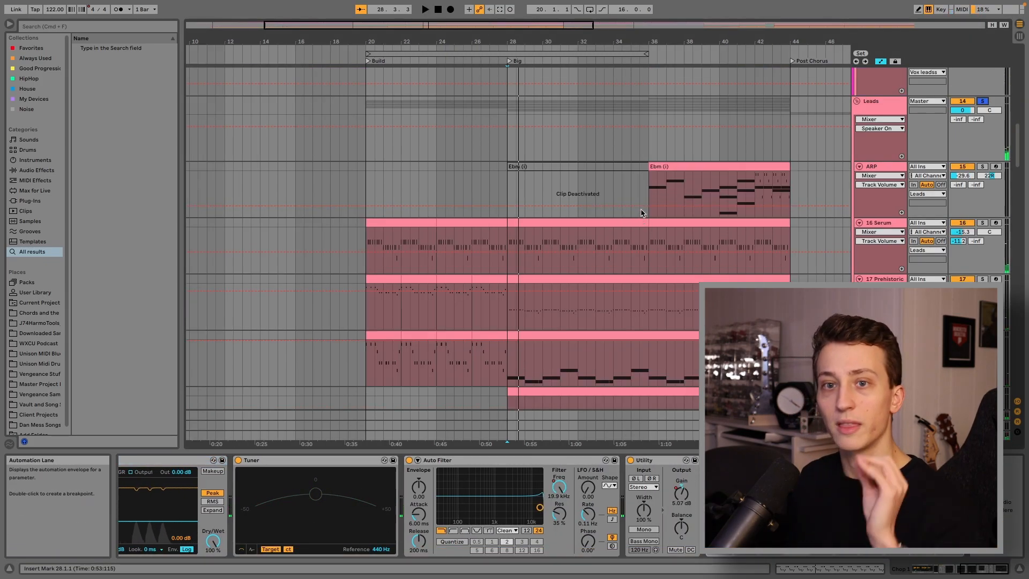
Play the soloed Leads group from bar 28 and show the devices of the lowest Serum lead track
key("space")
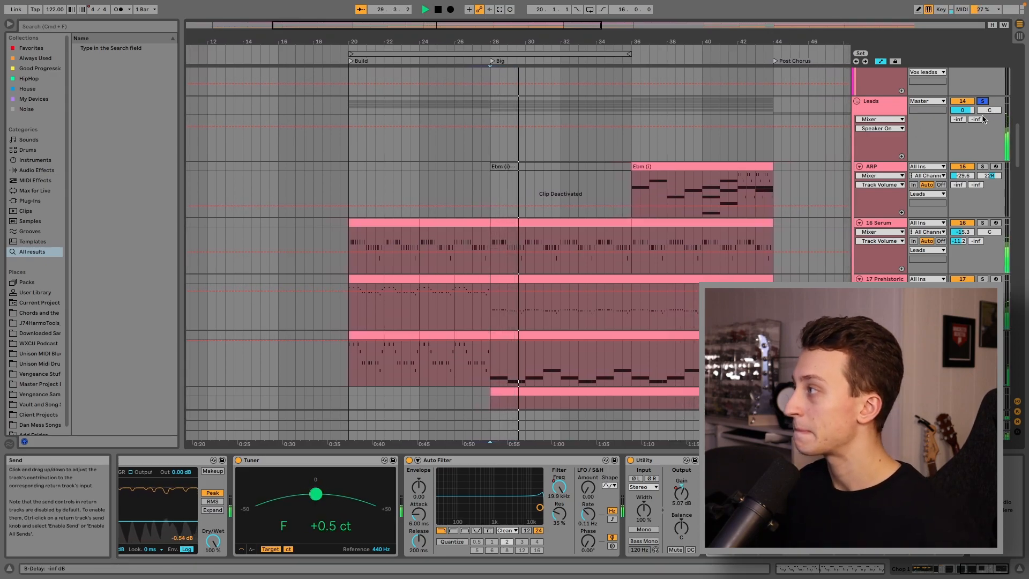
scroll(984, 119, "down", 3)
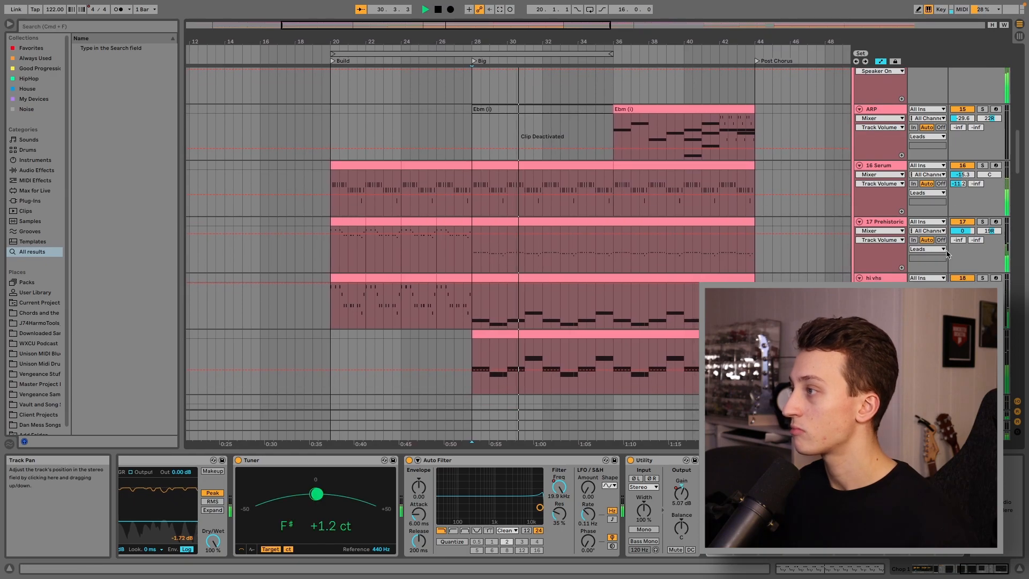
left_click(880, 334)
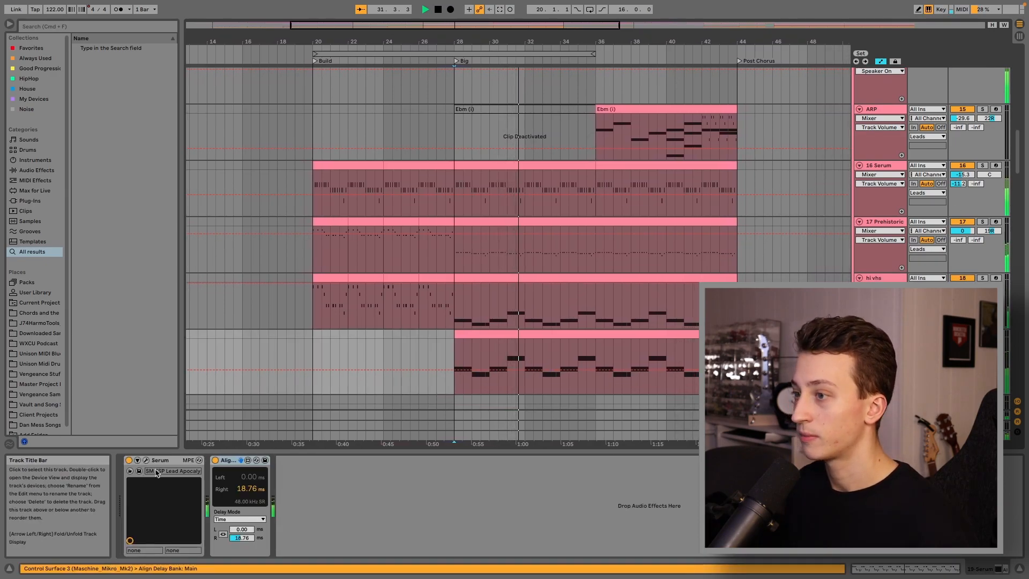
key("space")
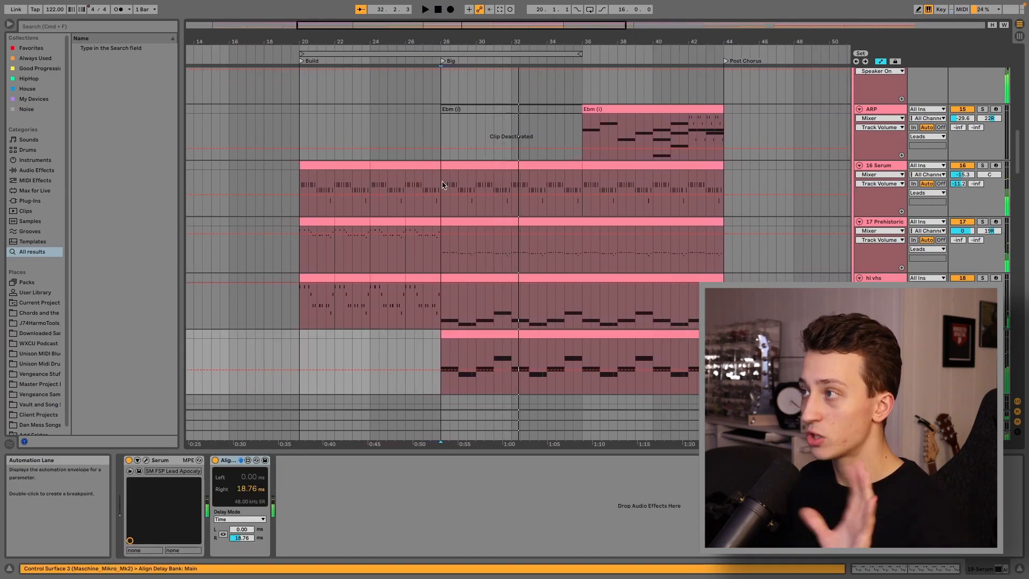
Play the soloed 16 Serum lead from bar 28 while showing its Serum plug-in, and close the plug-in window
left_click(443, 185)
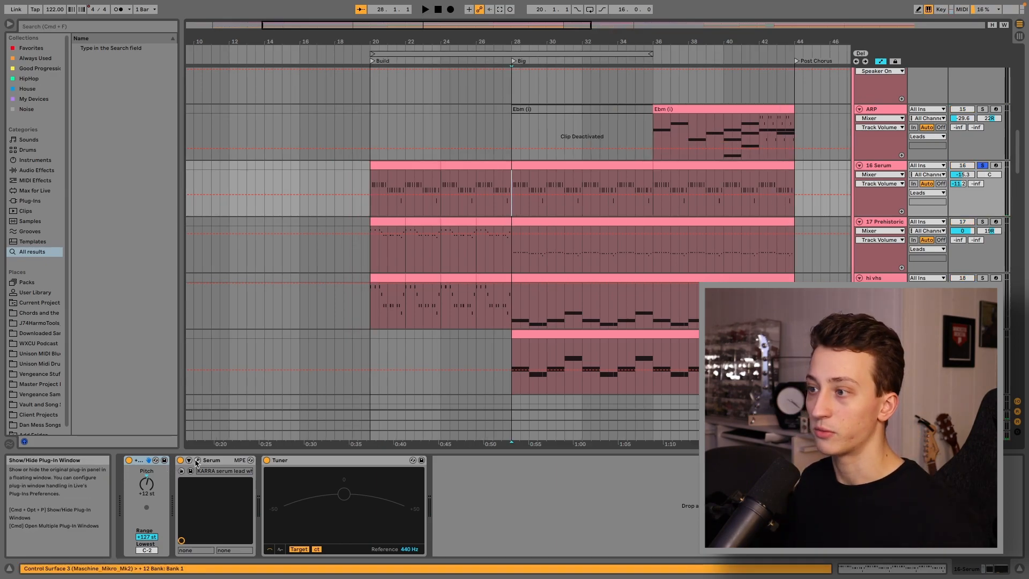
left_click(196, 462)
key("space")
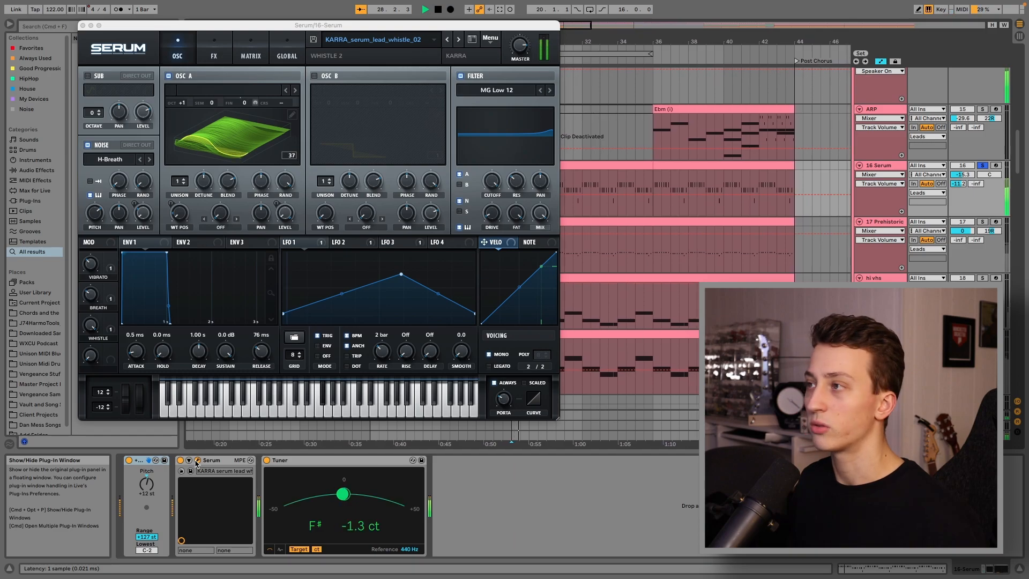
left_click(196, 462)
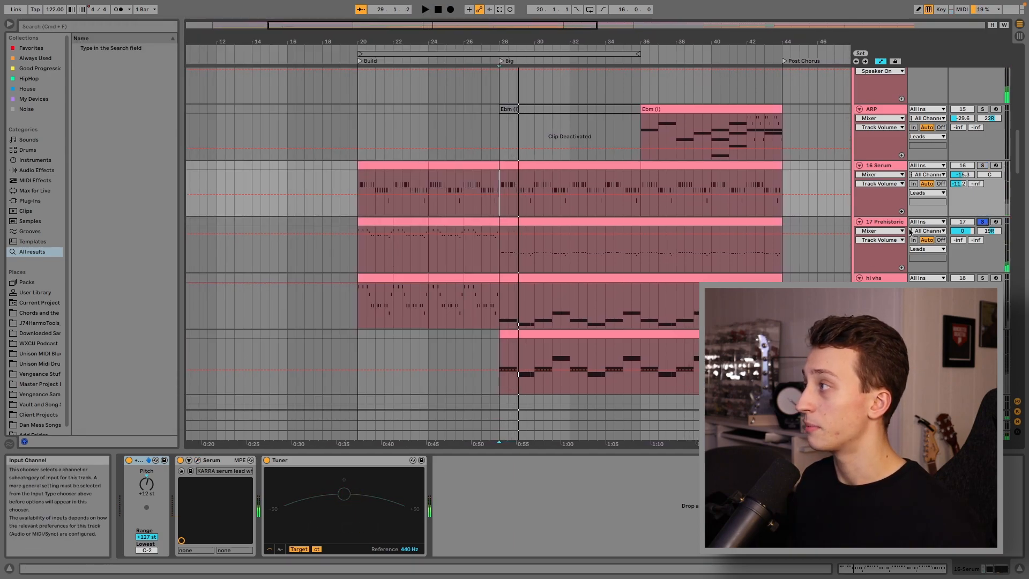
Play the soloed 17 Prehistoric lead track from bar 28 and show its Prehistoric VHS device
left_click(886, 221)
scroll(322, 480, "up", 5)
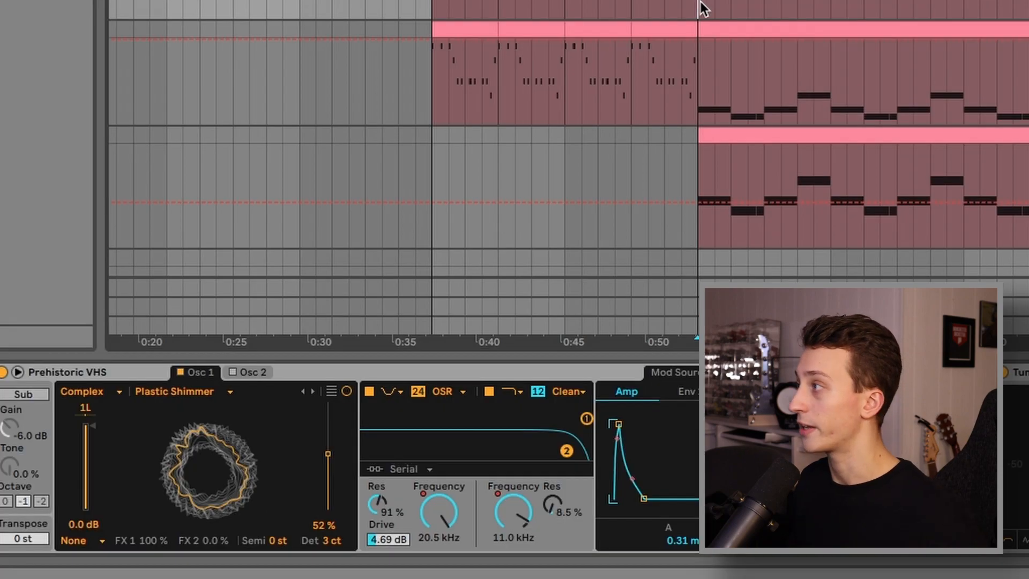
left_click(702, 8)
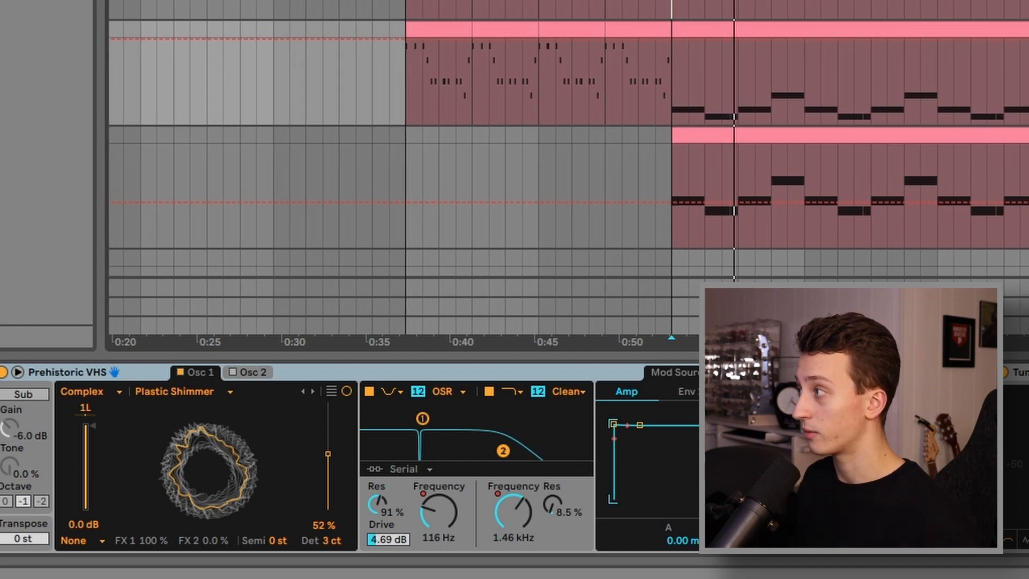
key("space")
scroll(779, 100, "down", 1)
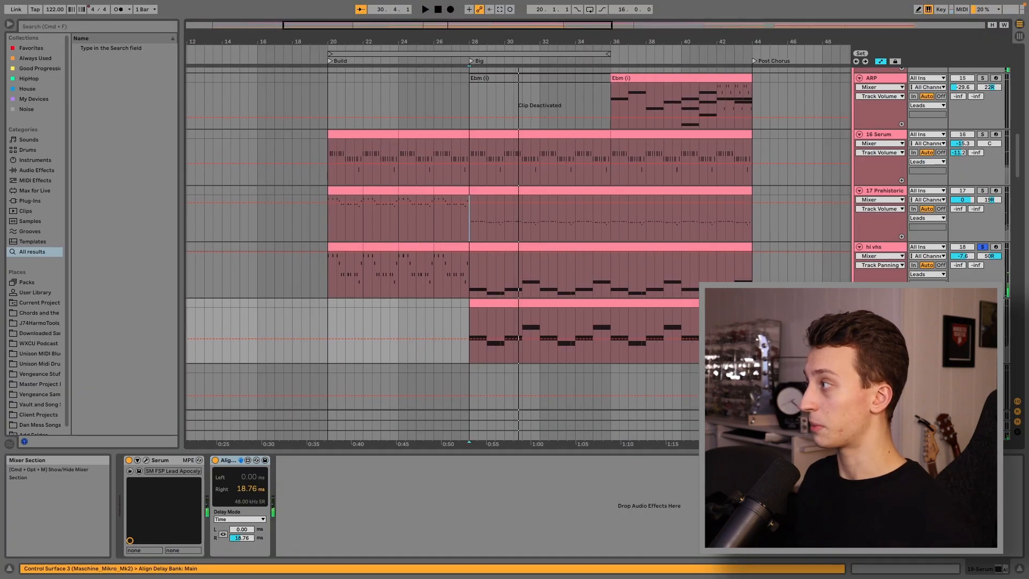
Solo the hi vhs track, play it from bar 28 and examine its Prehistoric VHS device
left_click(982, 247)
key("space")
left_click(518, 330)
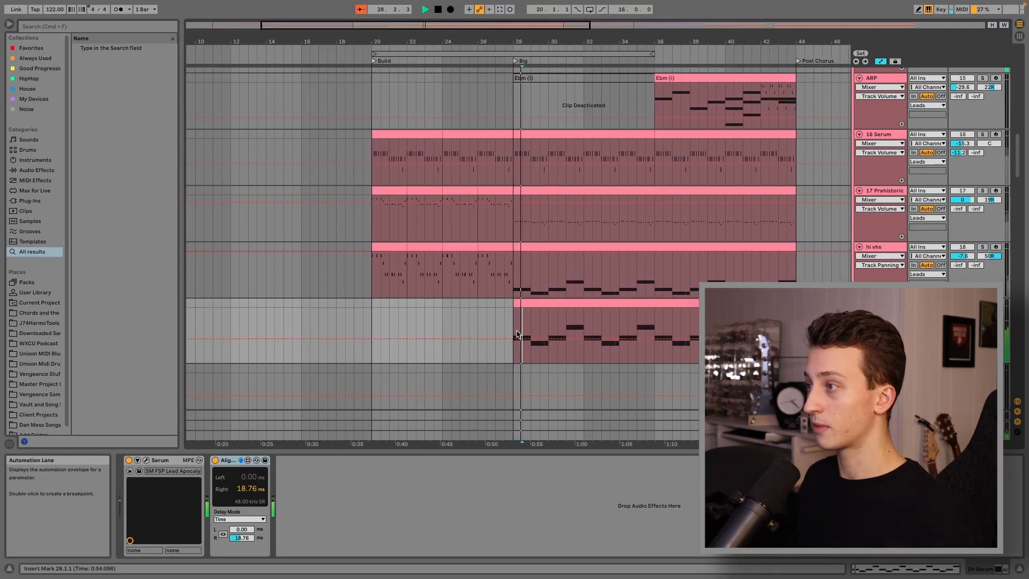
key("space")
left_click(515, 295)
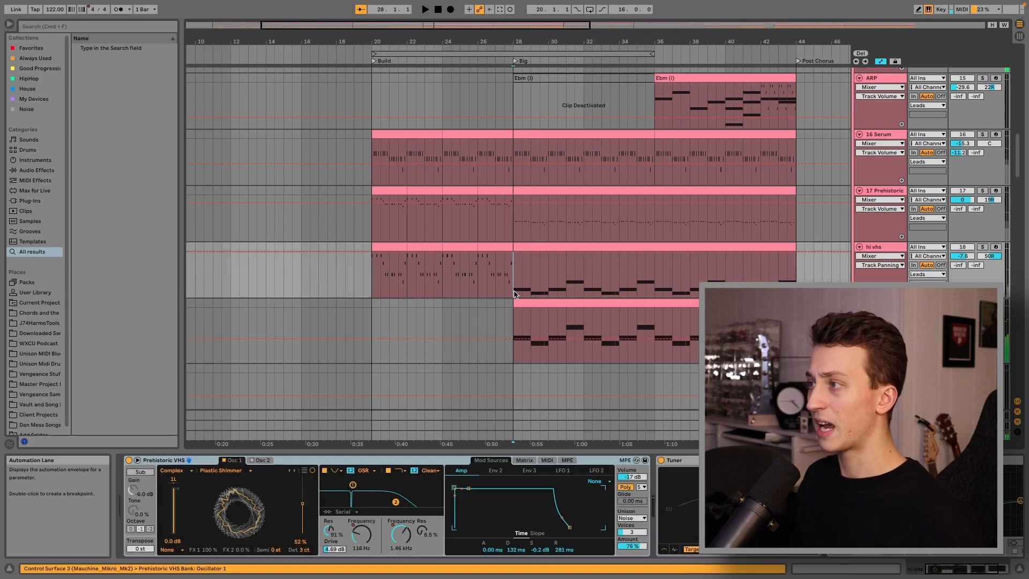
scroll(695, 510, "right", 3)
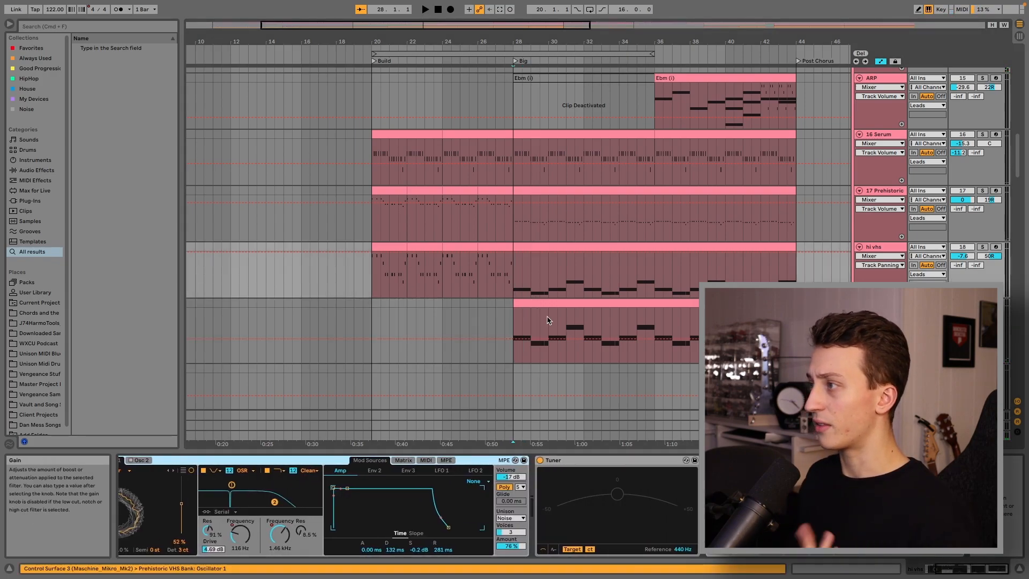
Play the soloed Keys group from bar 28 and show the devices of the piano and 23 Grand Piano tracks
scroll(551, 300, "up", 2)
scroll(541, 314, "down", 1)
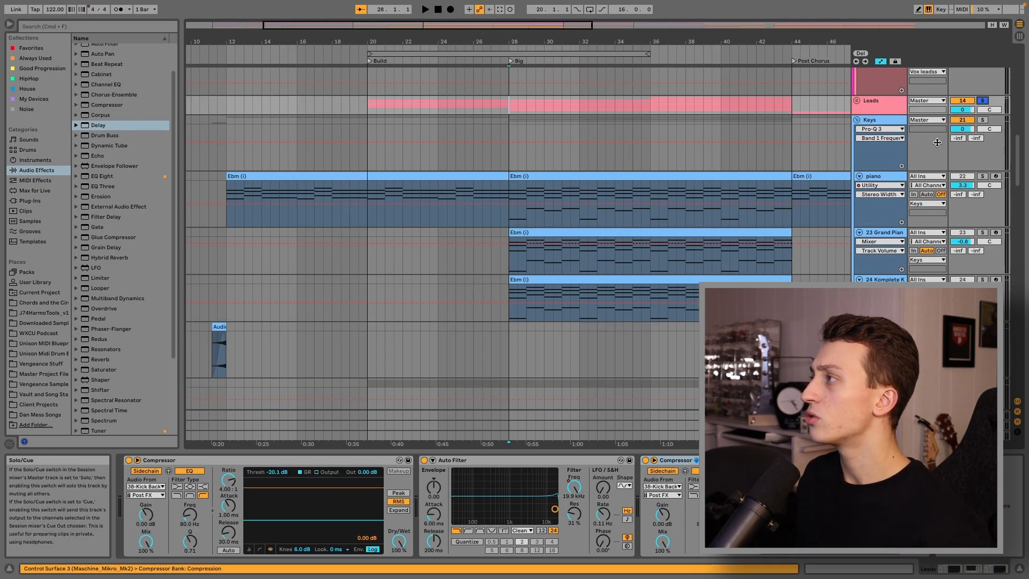
scroll(585, 214, "up", 1)
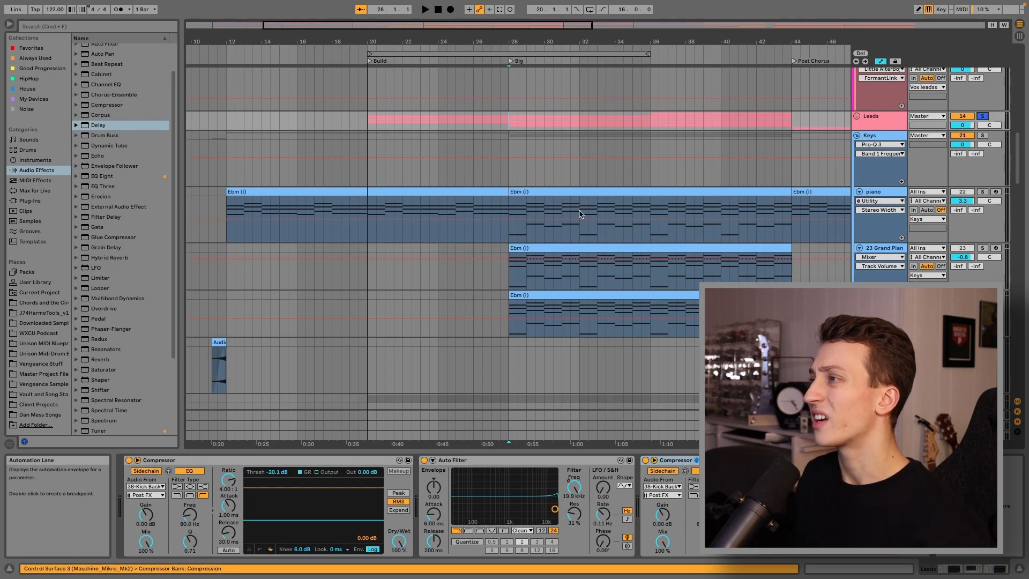
left_click(516, 210)
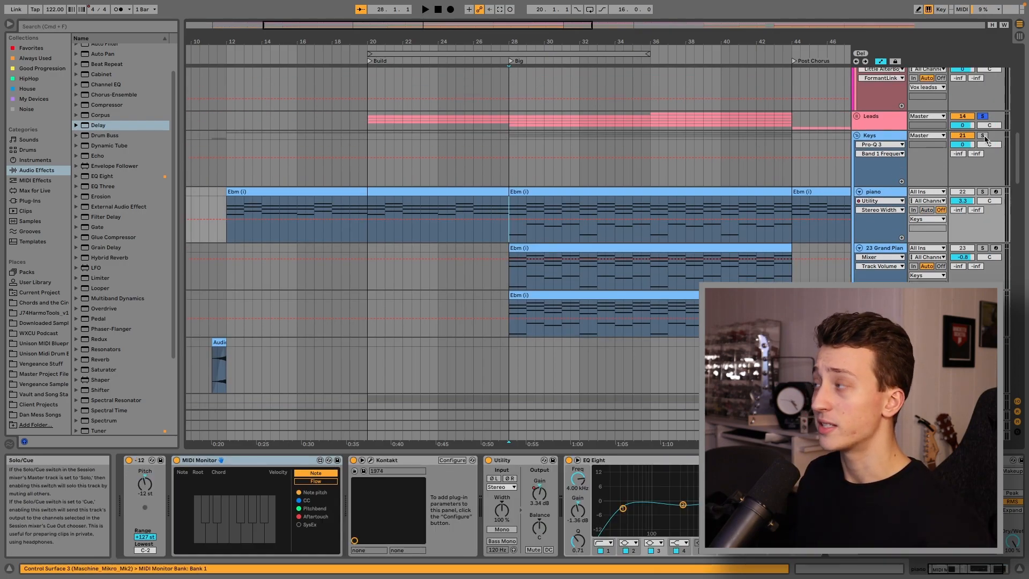
key("space")
left_click(877, 248)
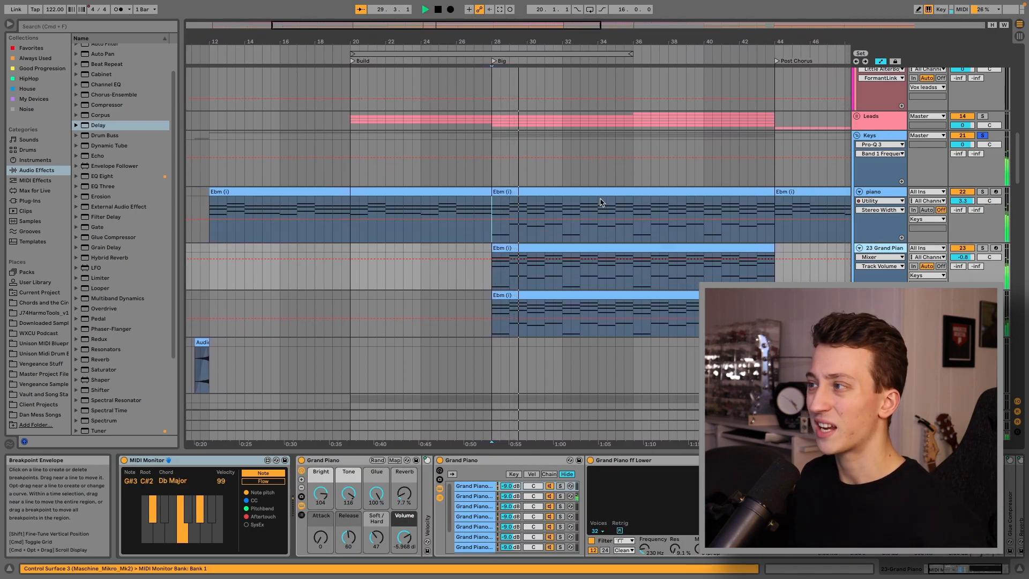
key("space")
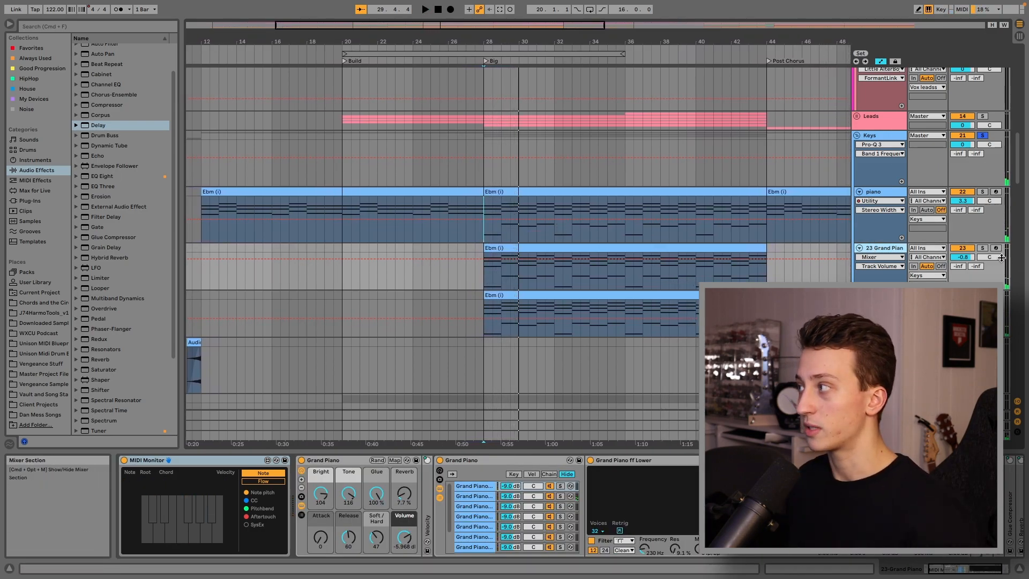
Rename the 23 Grand Piano clip at bar 28 as 2nd PIANO and the Komplete Kontrol clip below it as PARTICLES
key("space")
left_click(542, 249)
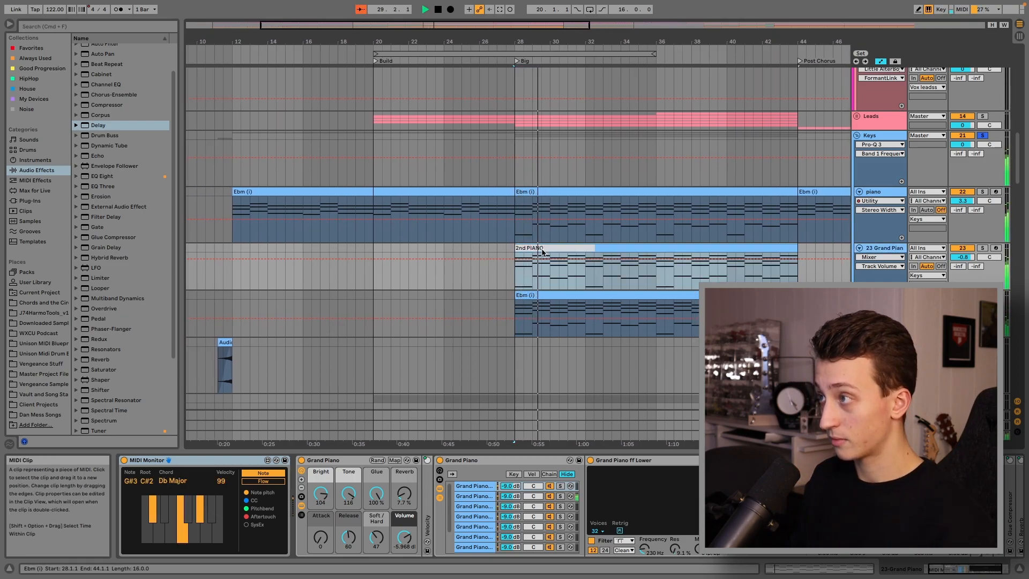
left_click(541, 260)
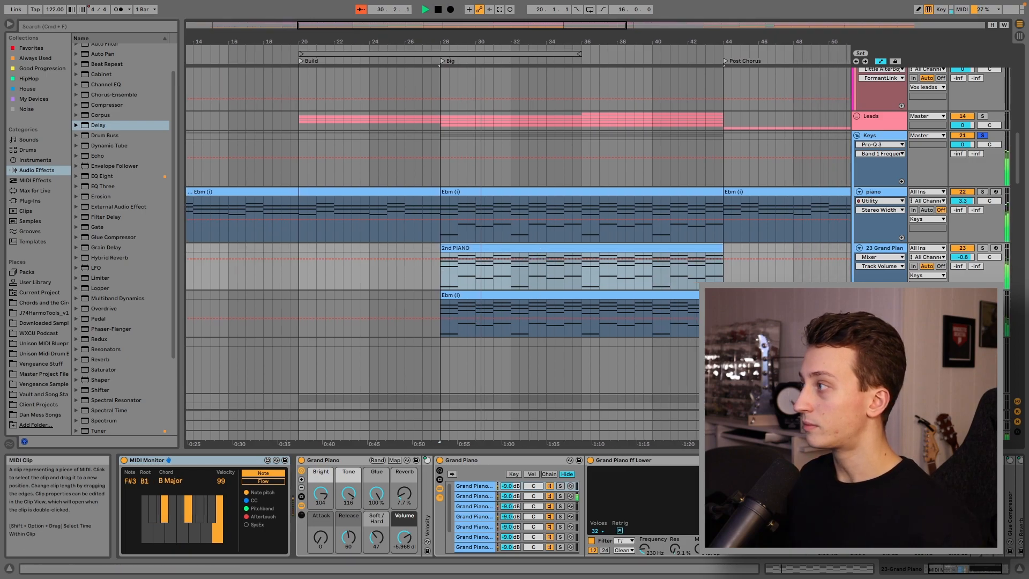
left_click(689, 293)
type("PARTICLES")
key("Return")
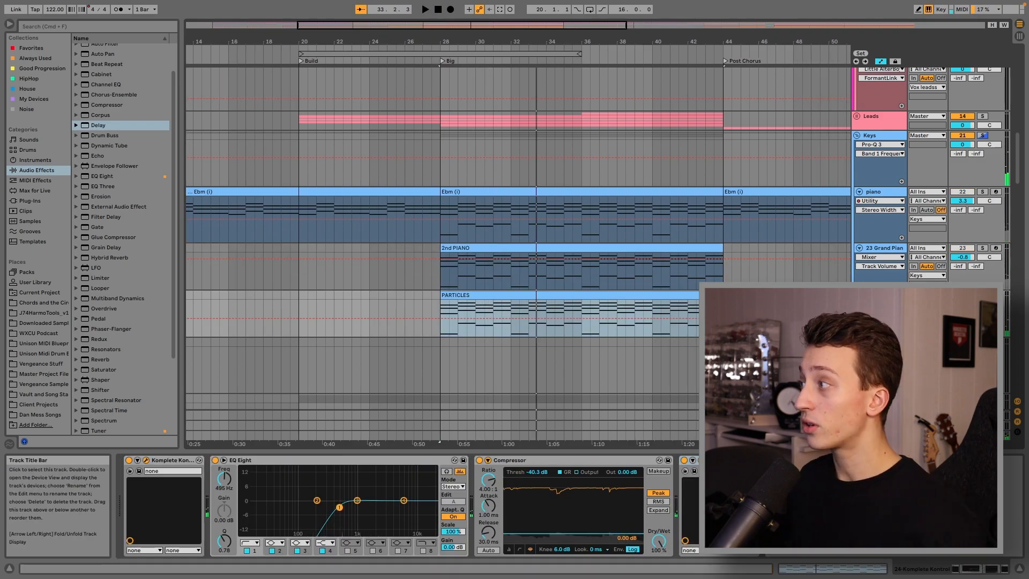
Show the Noire instrument in Komplete Kontrol on the PARTICLES track, viewing its piano page and its Particles Engine page
key("space")
scroll(882, 300, "down", 1)
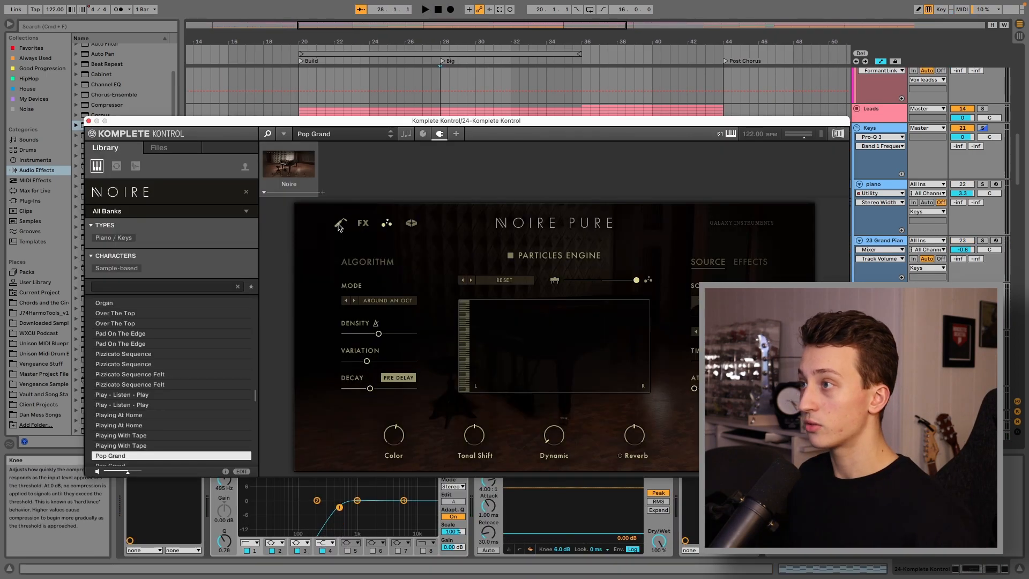
left_click(339, 225)
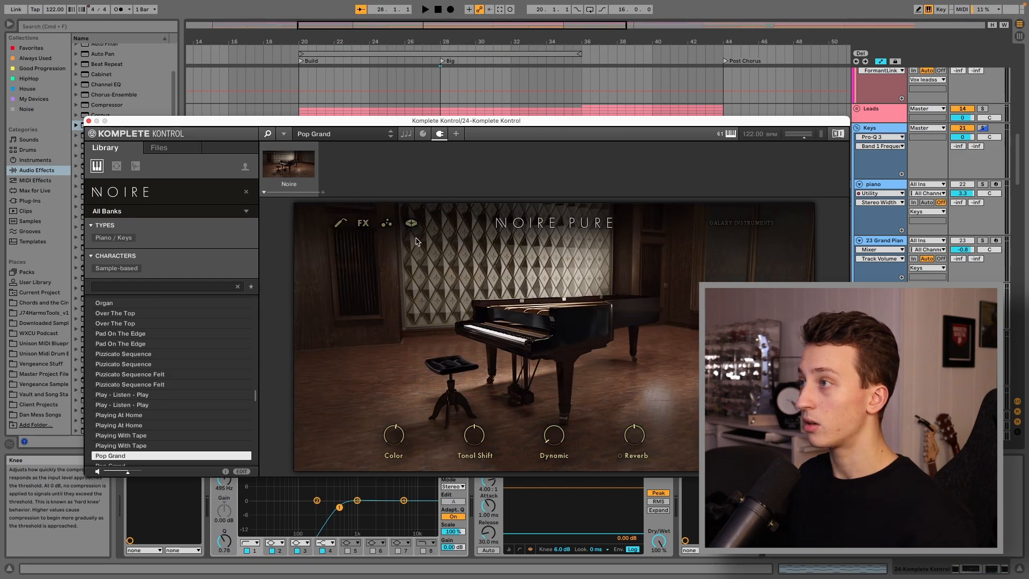
left_click(383, 225)
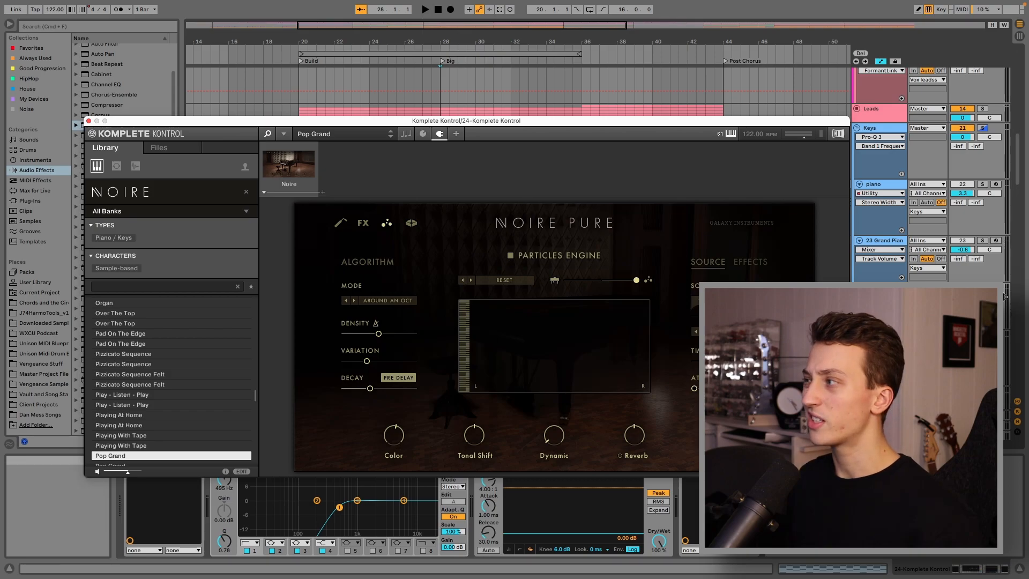
Play the PARTICLES track from bar 28 with the Particles Engine in view, and close the Komplete Kontrol window
left_click(881, 297)
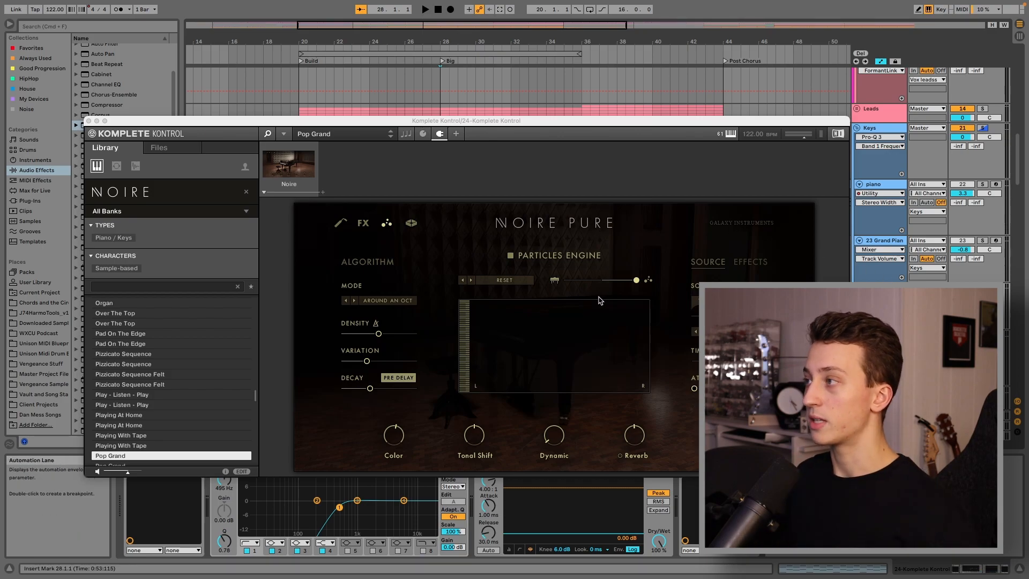
key("space")
left_click_drag(706, 122, 729, 63)
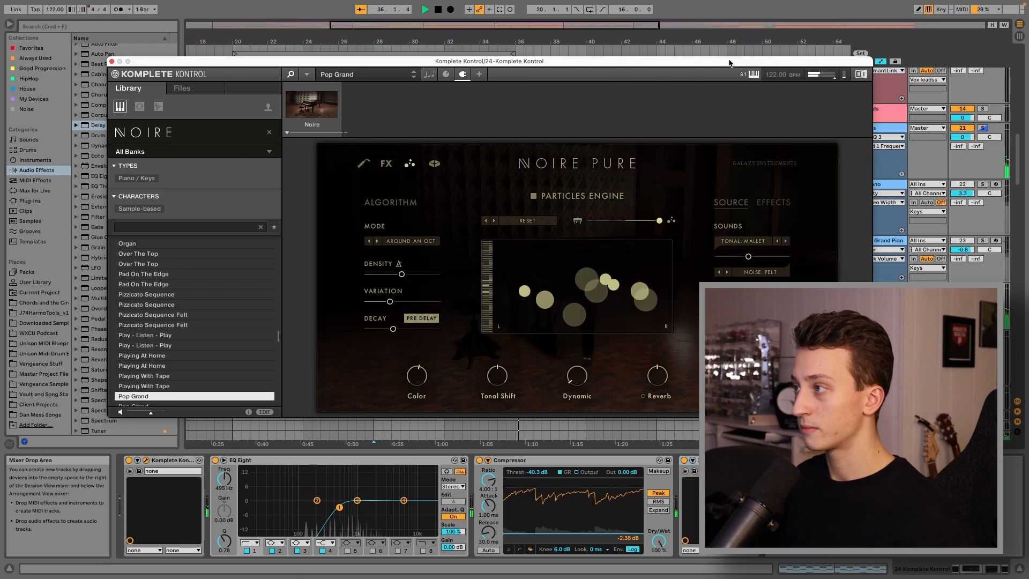
left_click(112, 61)
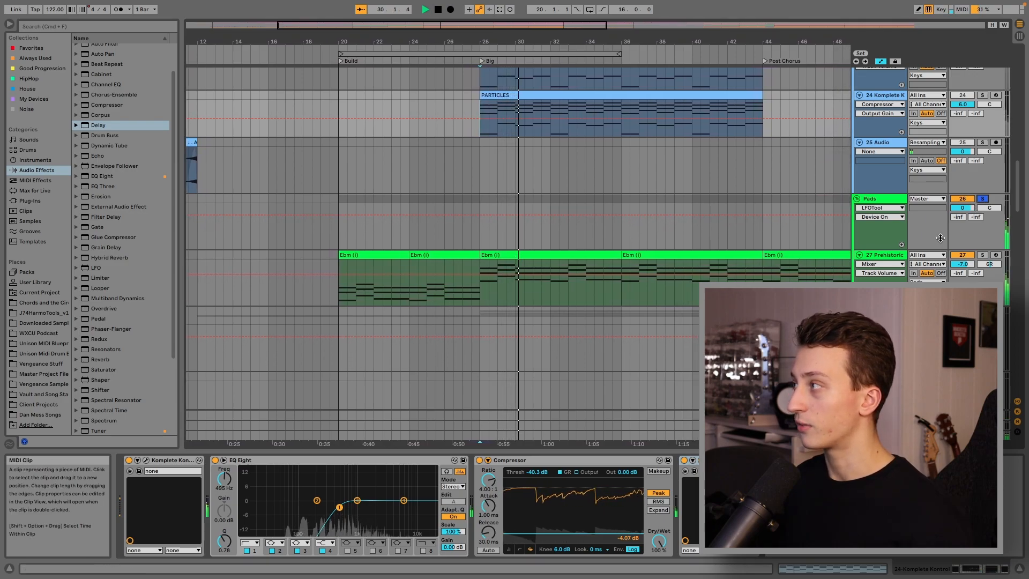
Look past the soloed Pads group to the Bass group and show the sub track's devices at bar 28
scroll(979, 191, "down", 5)
scroll(973, 122, "up", 2)
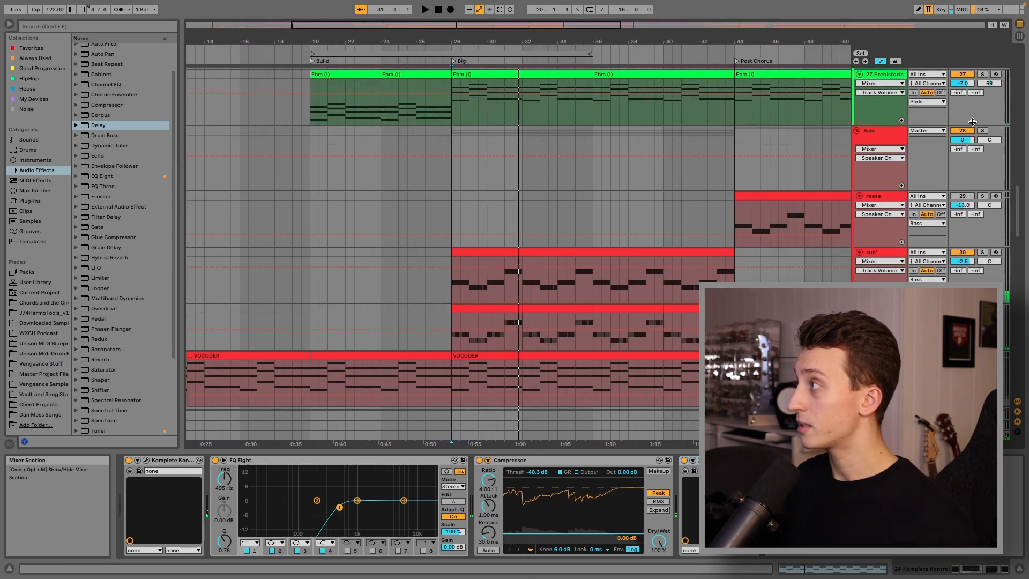
left_click(450, 292)
key("space")
scroll(450, 290, "down", 1)
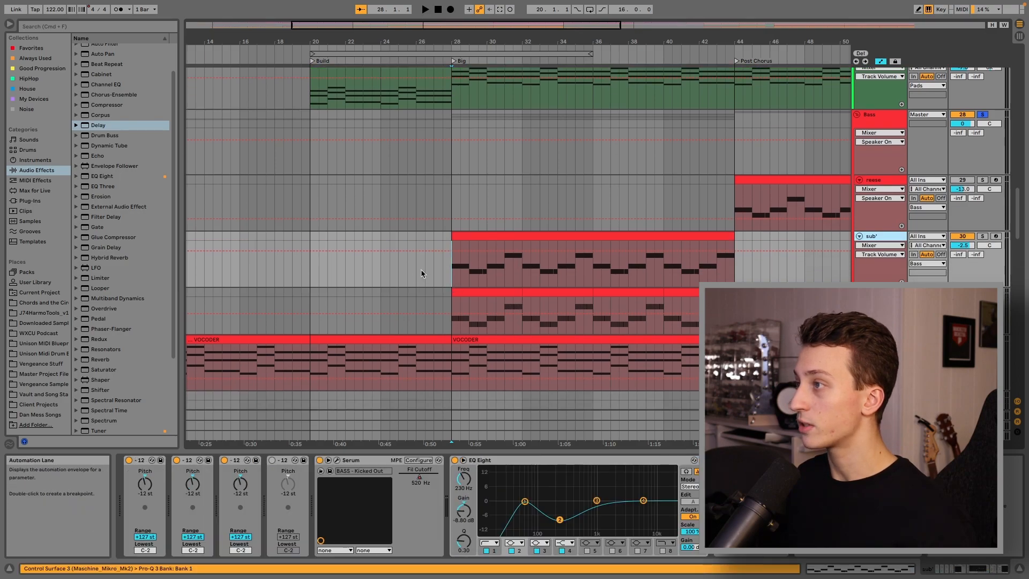
Enlarge the sub track's lane, play the soloed sub from bar 28, and play the Serum bass below it
left_click_drag(879, 287, 879, 378)
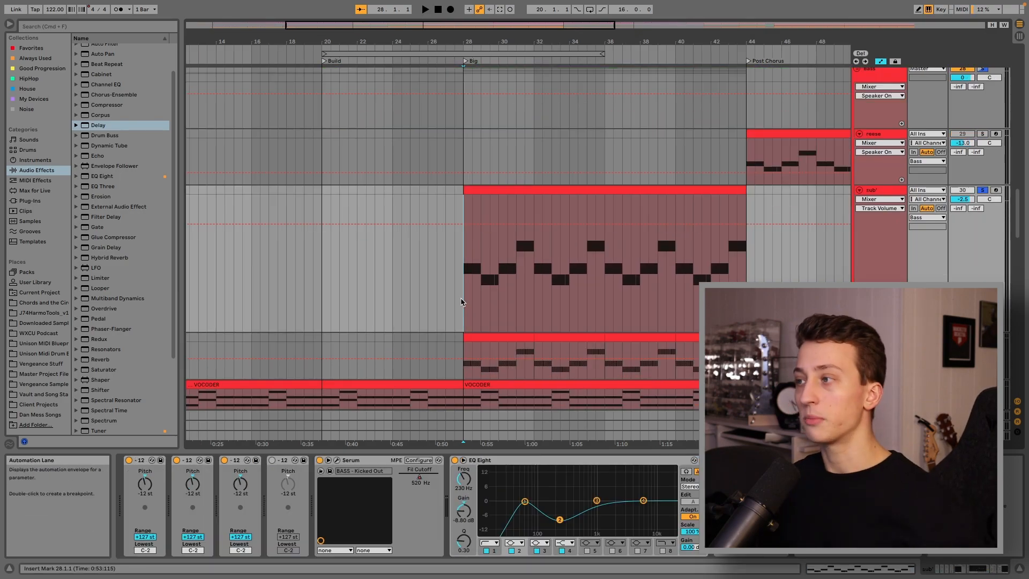
key("space")
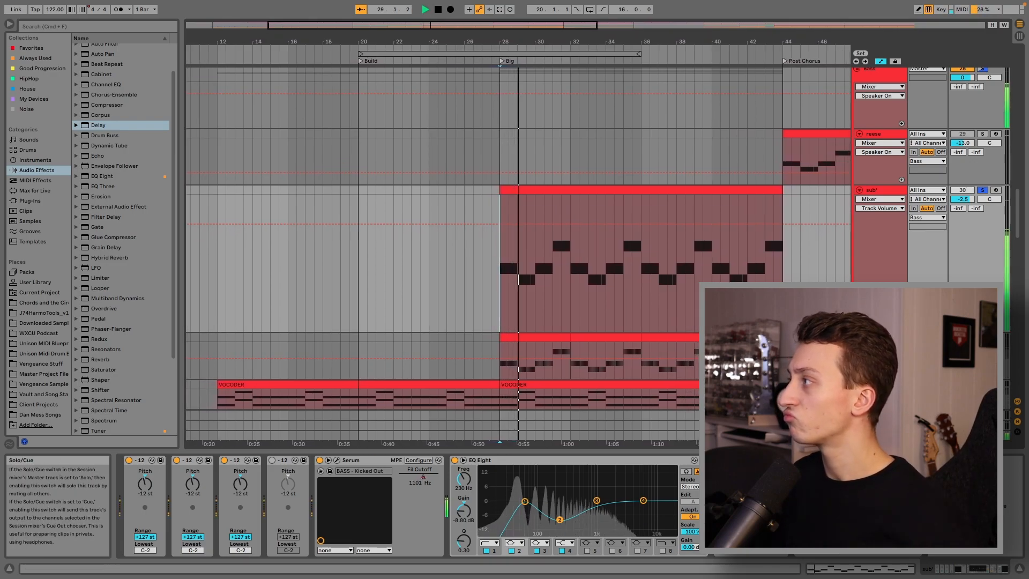
key("space")
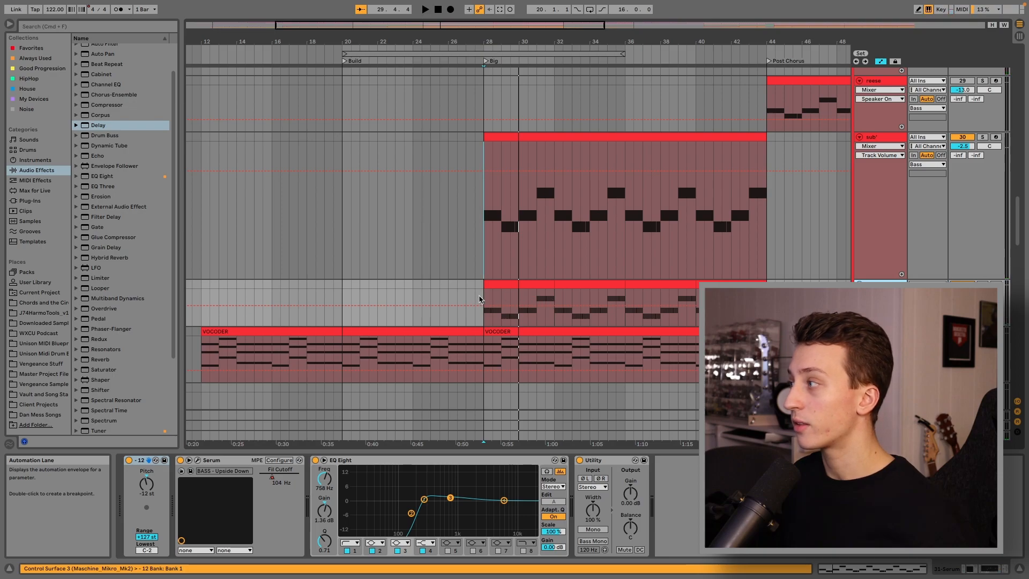
left_click(484, 300)
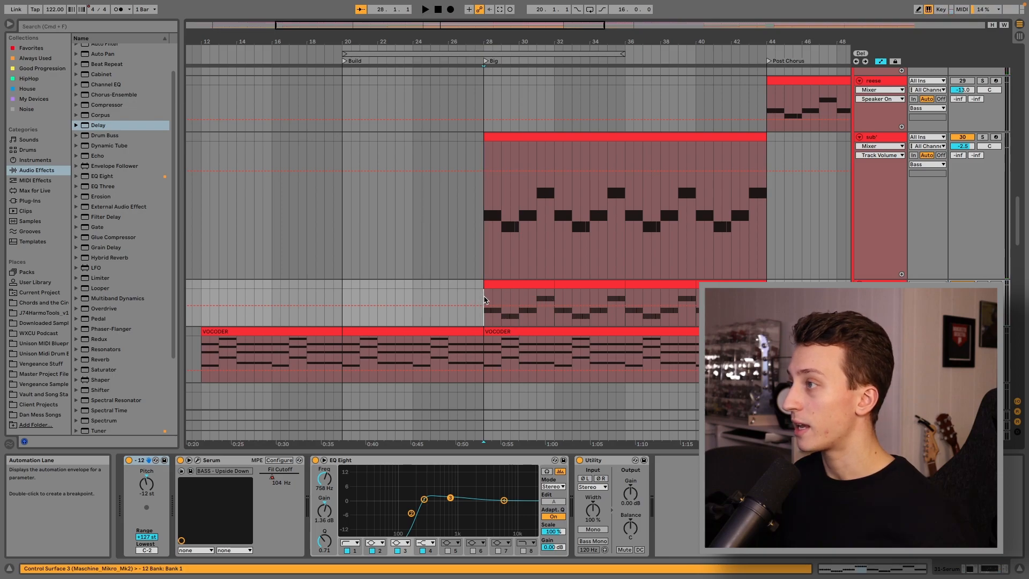
key("space")
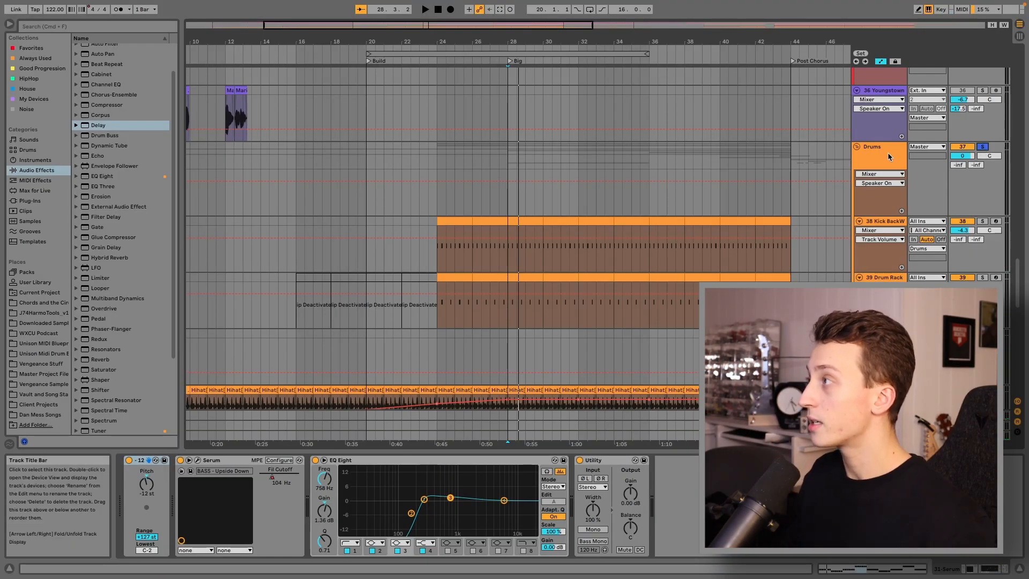
Select the Drums group and look through its kick, drum rack, hi-hat, organic top and DD_BNB loop tracks in the Big section
left_click(888, 156)
scroll(516, 187, "down", 3)
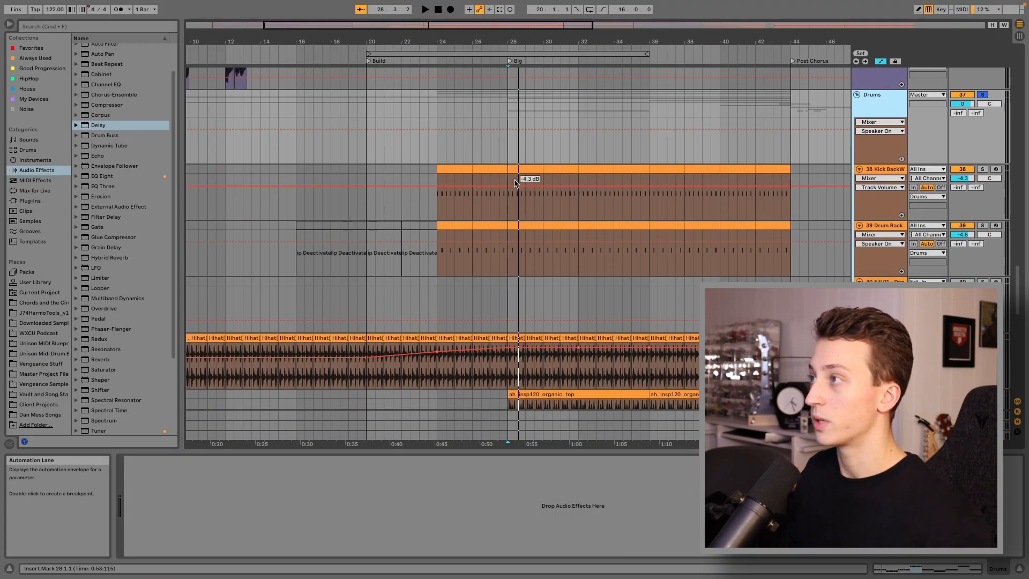
scroll(509, 159, "down", 2)
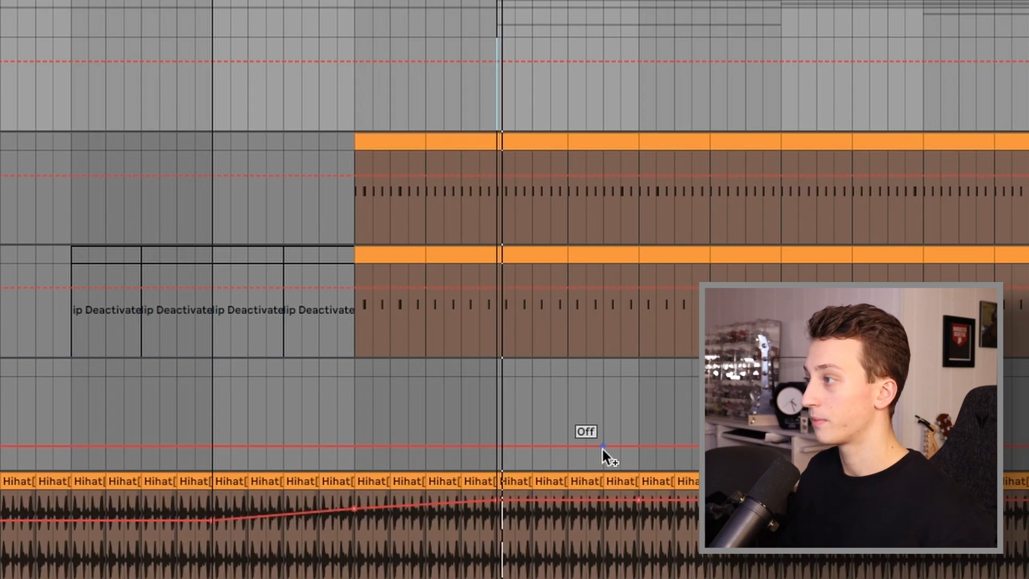
scroll(504, 161, "up", 3)
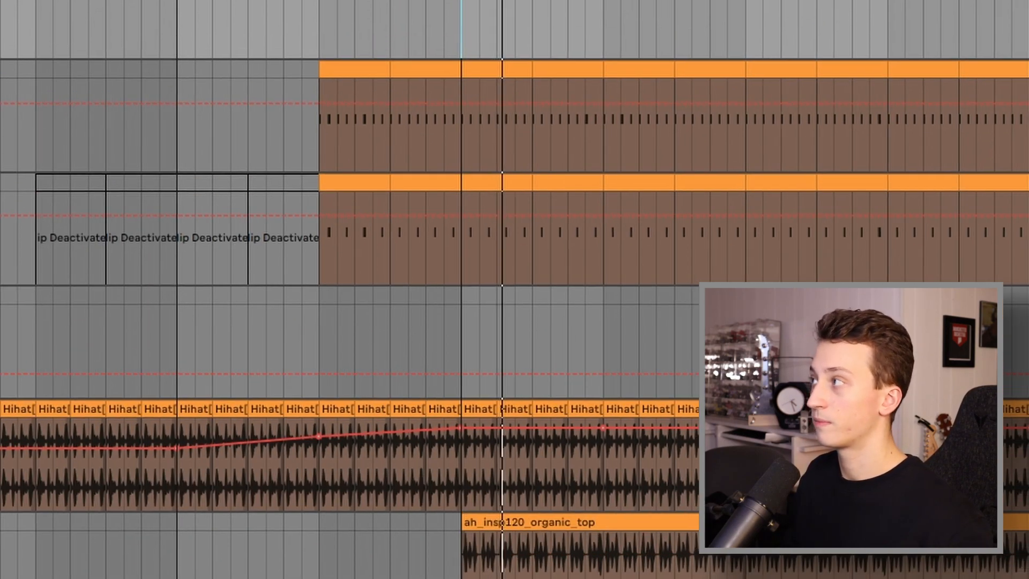
left_click(1025, 128)
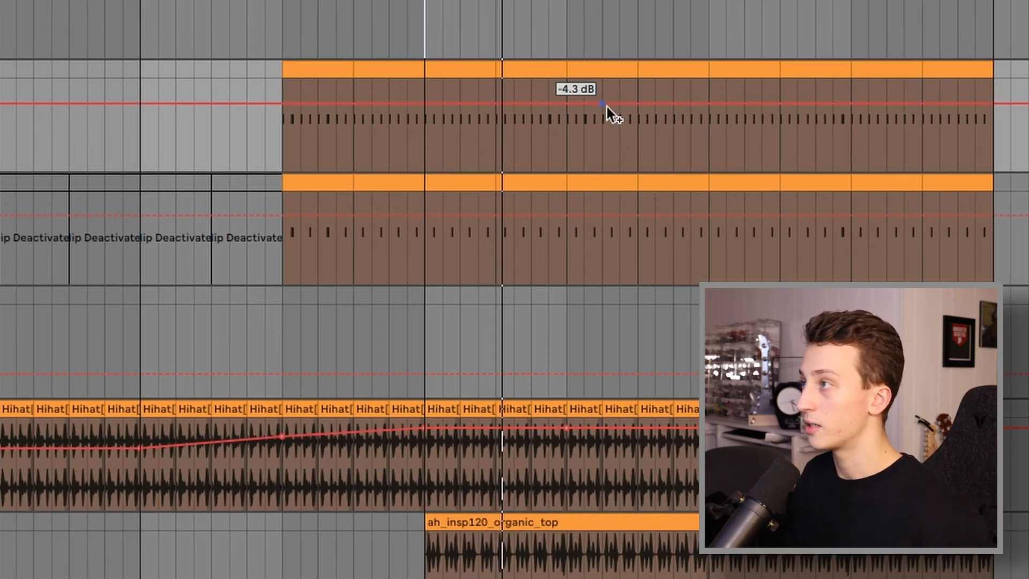
mouse_move(1026, 173)
left_mouse_down()
mouse_move(1025, 338)
mouse_move(1026, 136)
mouse_move(1025, 154)
left_mouse_up()
left_click_drag(1026, 267, 1026, 505)
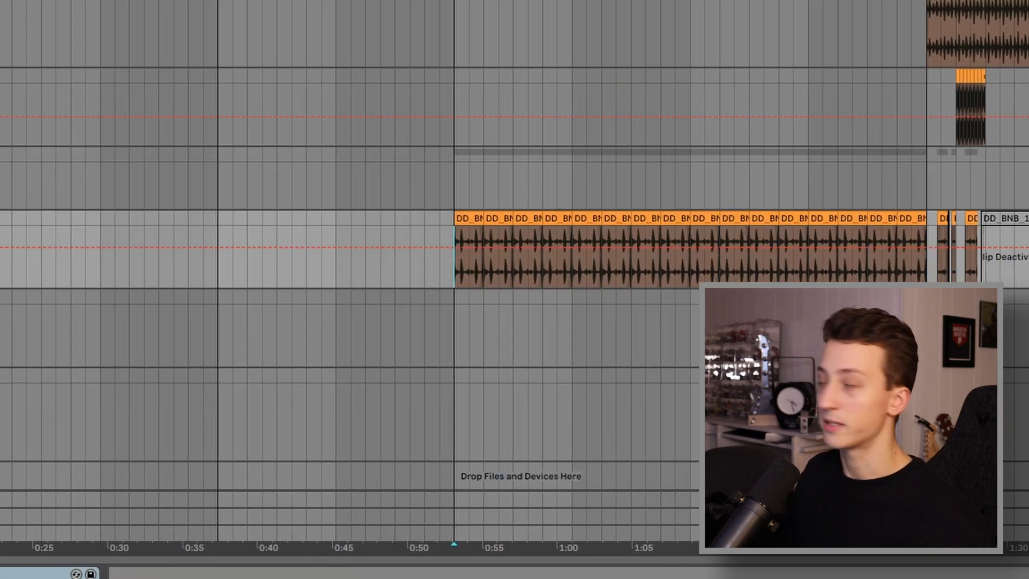
Play the soloed DD_BNB loop track from bar 28, and hear the whole Drums group soloed
key("space")
scroll(514, 247, "up", 7)
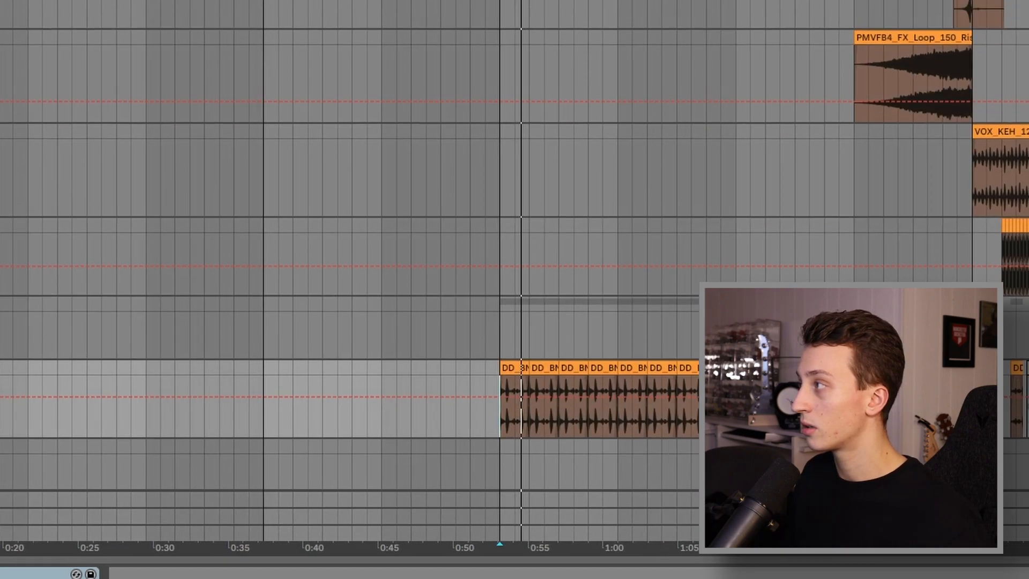
scroll(515, 246, "up", 10)
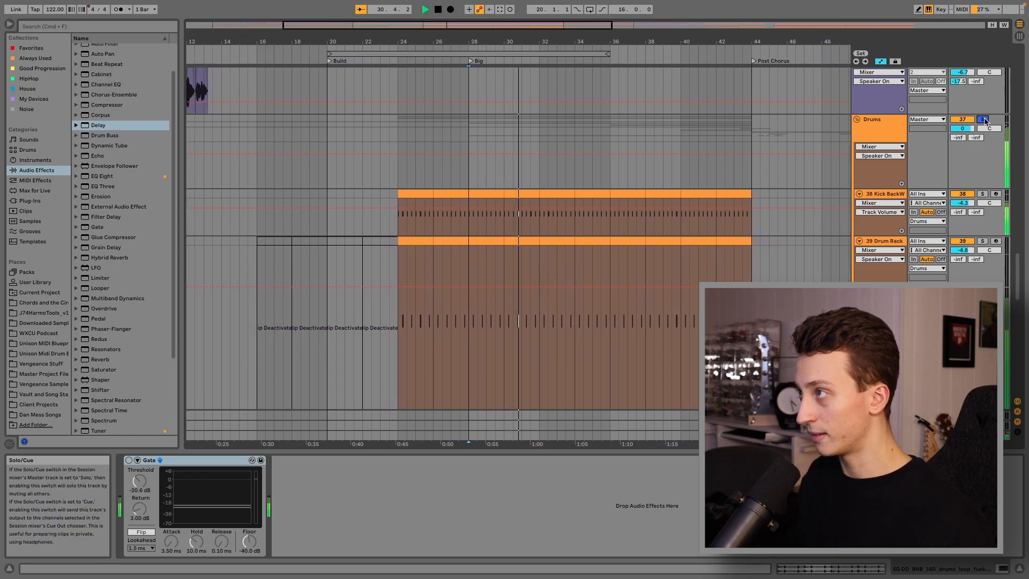
key("space")
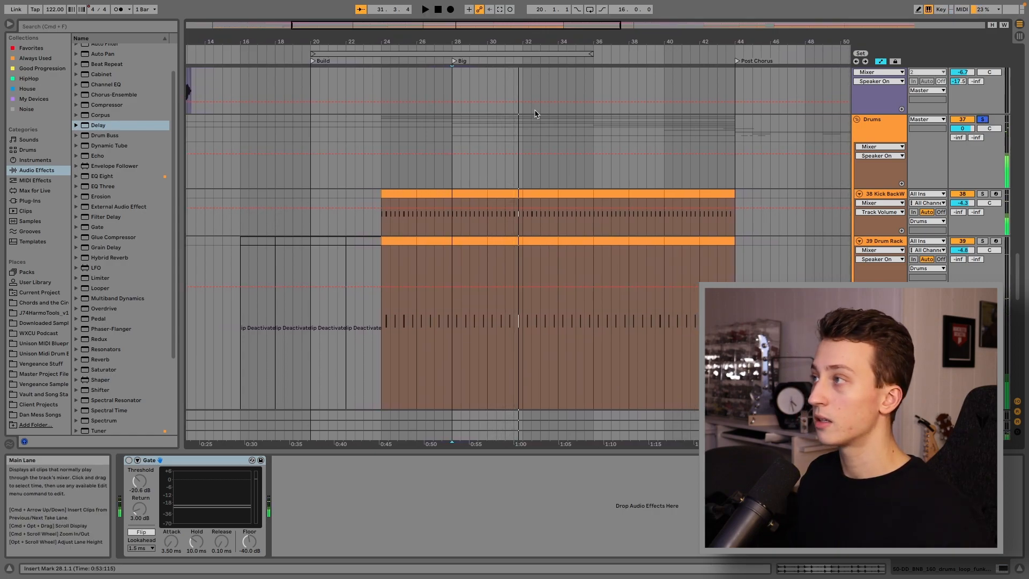
Play the project without solo from bar 36 into the Post Chorus, with the LEAD, GLITCH and vocode tracks in view
left_click(595, 131)
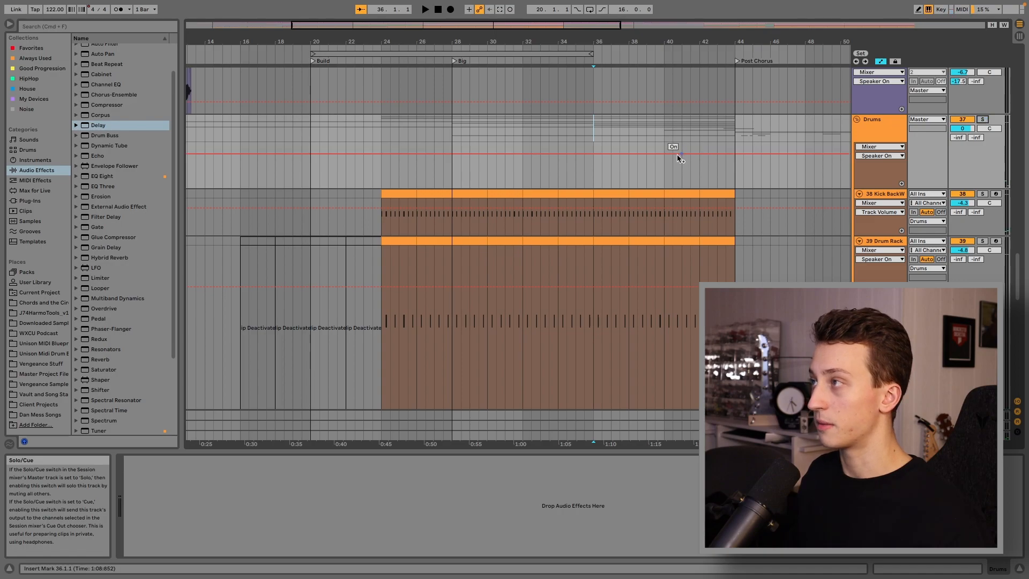
key("space")
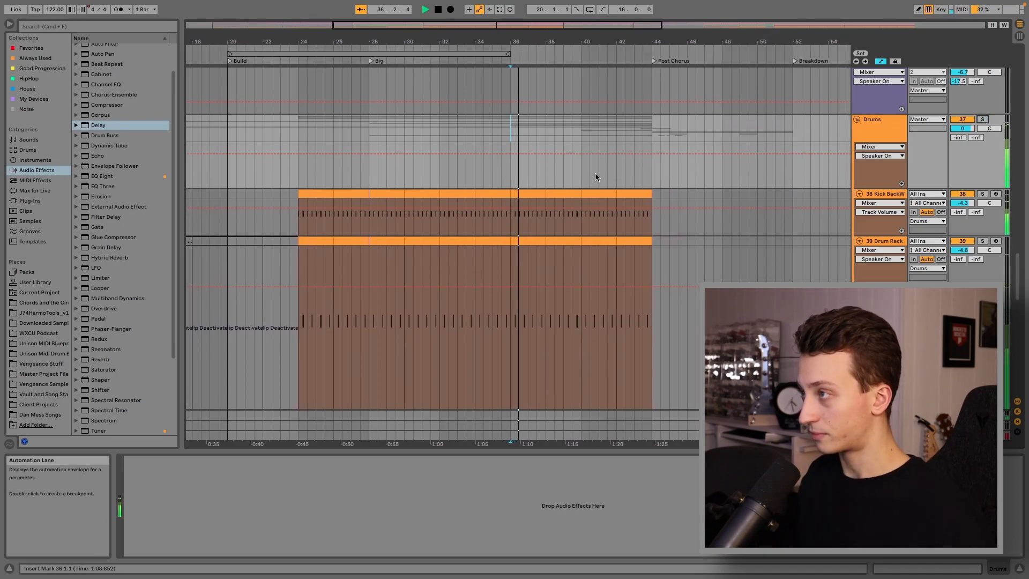
scroll(572, 180, "down", 3)
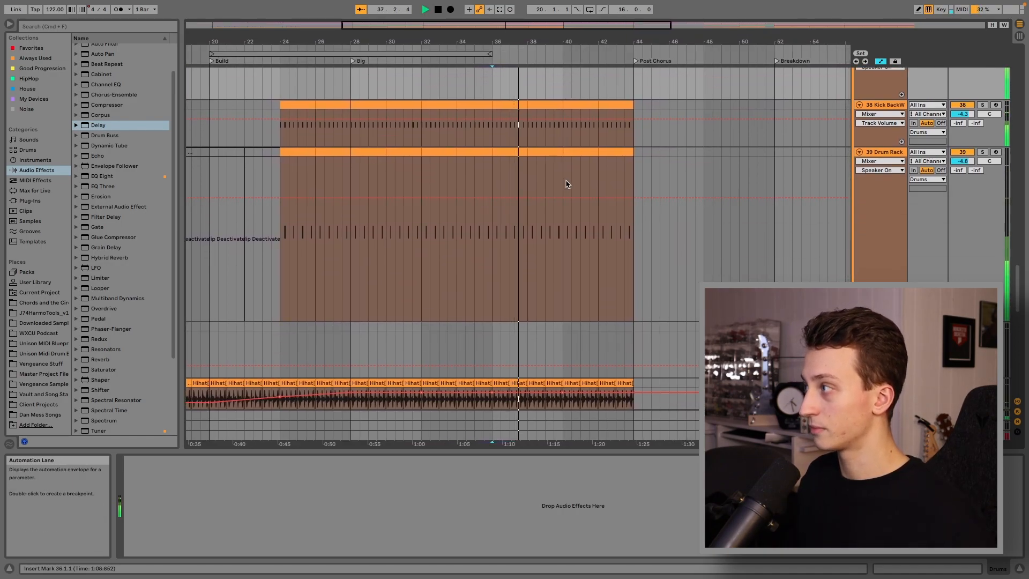
scroll(567, 184, "up", 15)
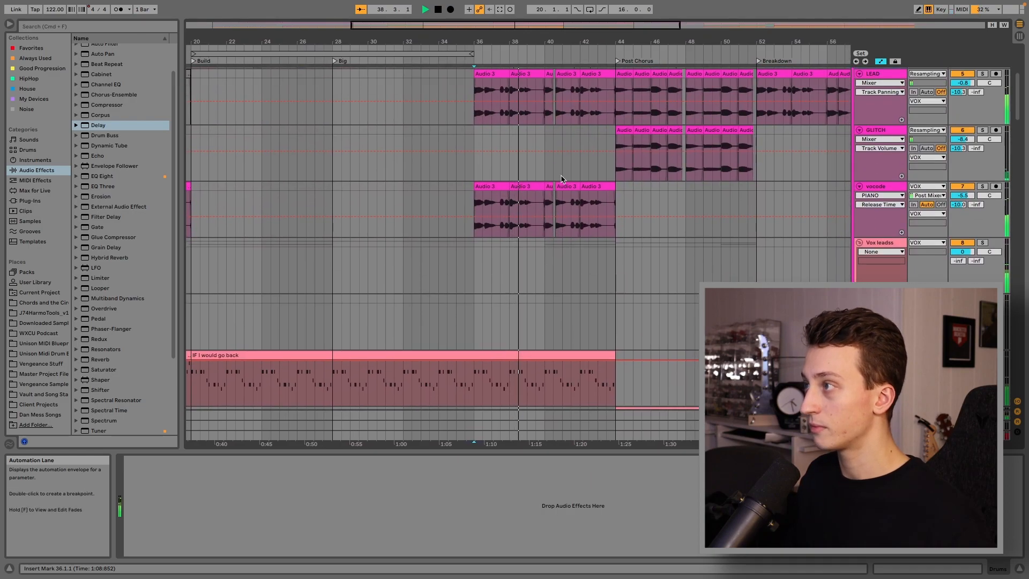
scroll(561, 178, "up", 2)
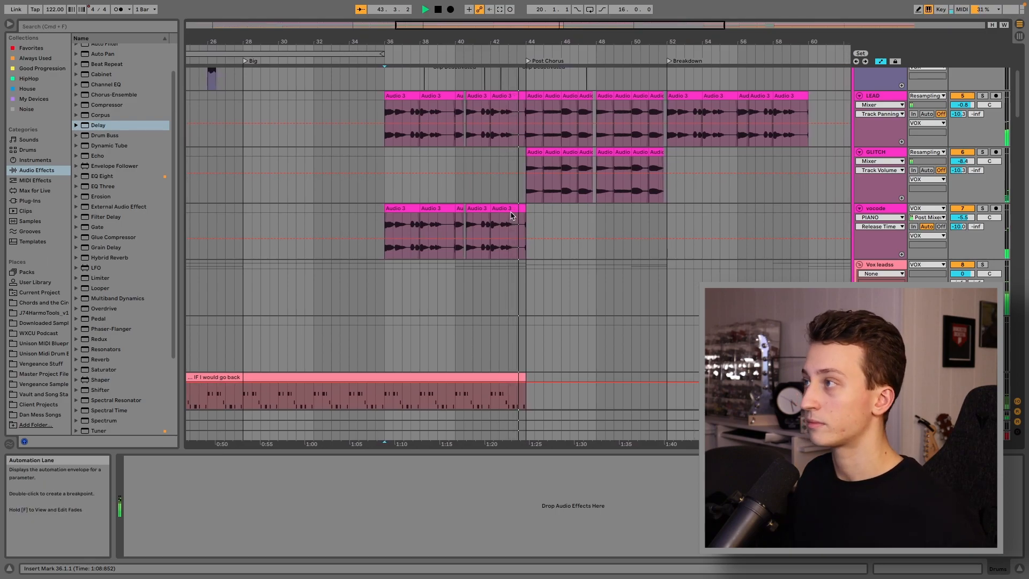
scroll(510, 214, "up", 1)
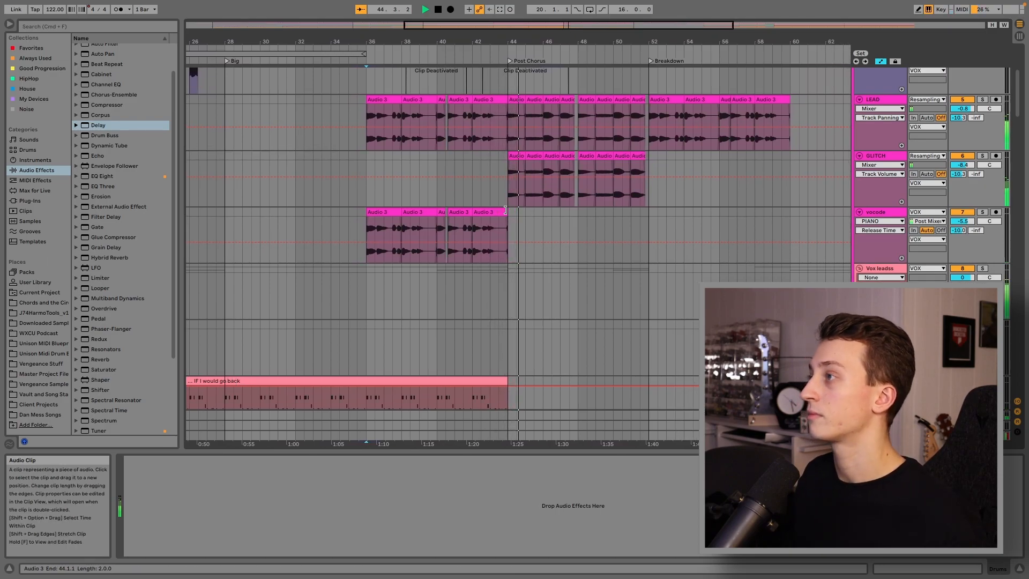
Show the LEAD track's devices at bar 40 and look through the vocal, Vox leads and Keys tracks around the Post Chorus
left_click(437, 153)
scroll(436, 159, "down", 2)
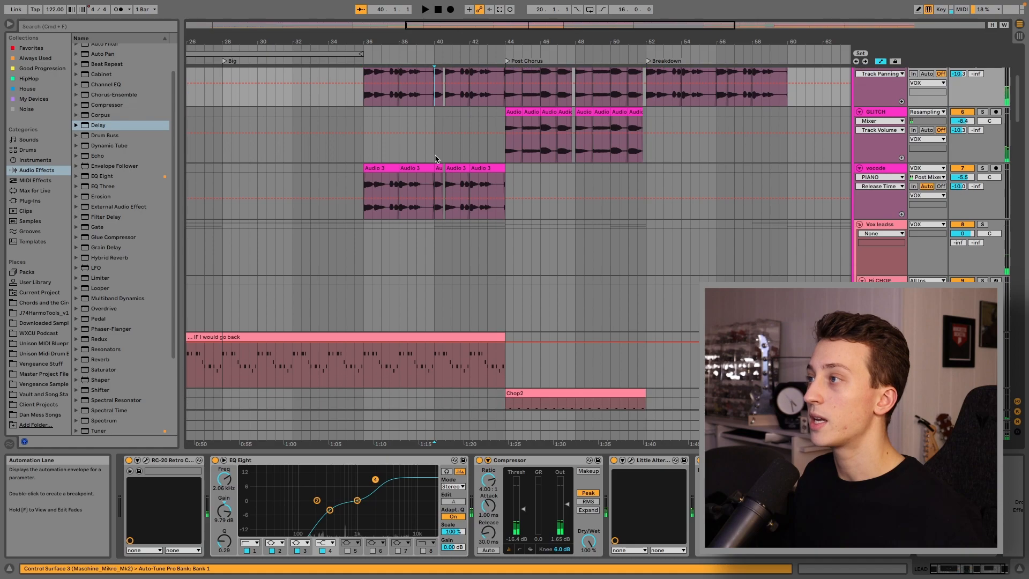
scroll(419, 205, "up", 3)
scroll(370, 322, "down", 15)
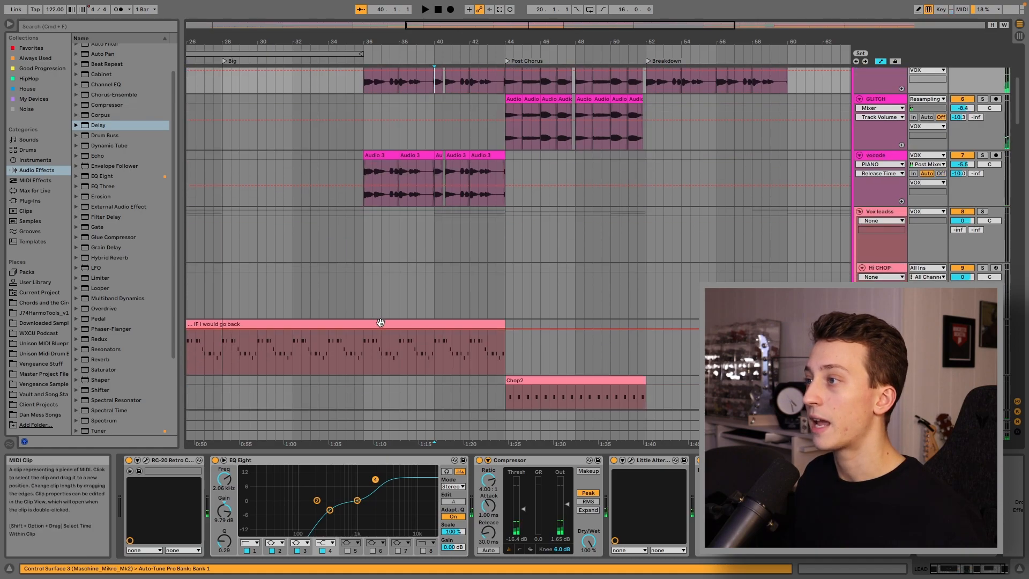
scroll(366, 350, "up", 6)
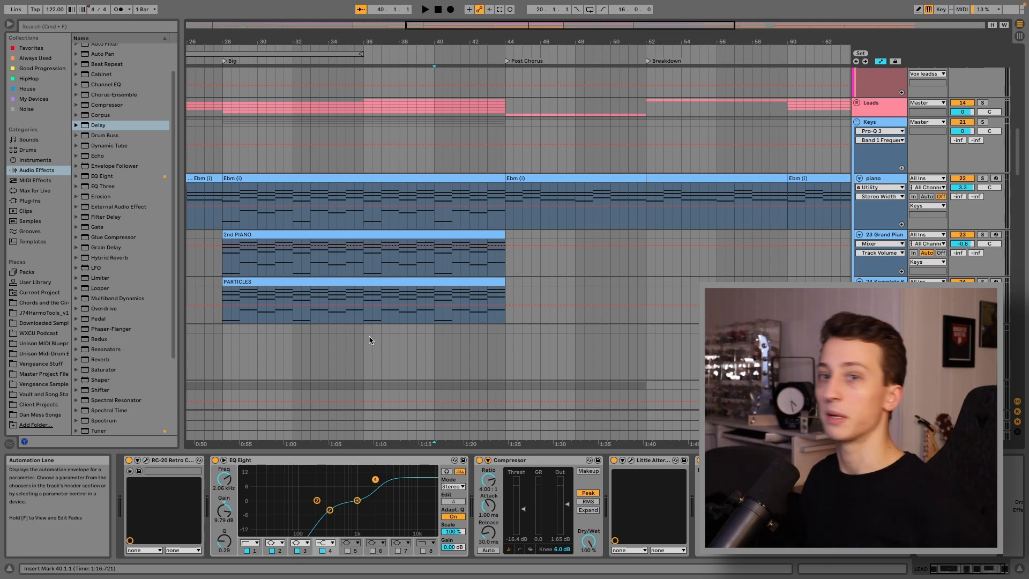
scroll(429, 302, "up", 10)
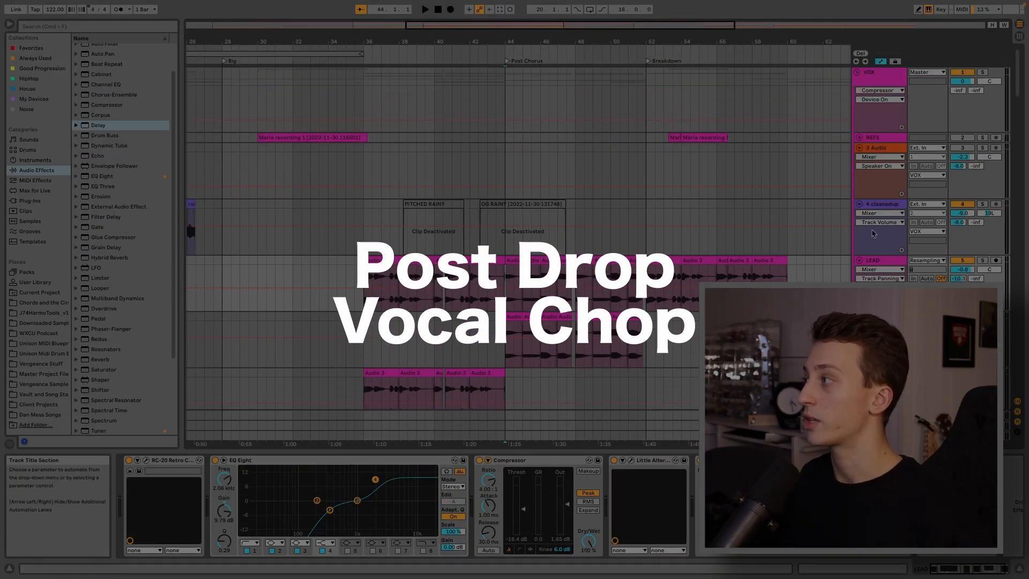
Play the LEAD track's vocal chop from bar 44 through the Post Chorus, zoomed in on its clips
left_click(506, 288)
scroll(626, 246, "down", 2)
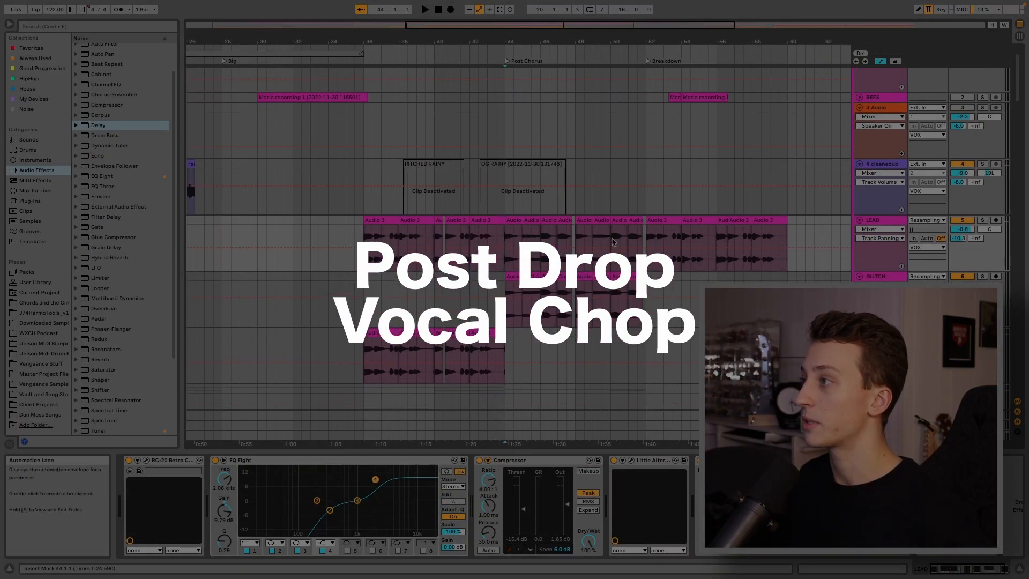
key("plus")
key("plus")
scroll(626, 244, "right", 5)
key("space")
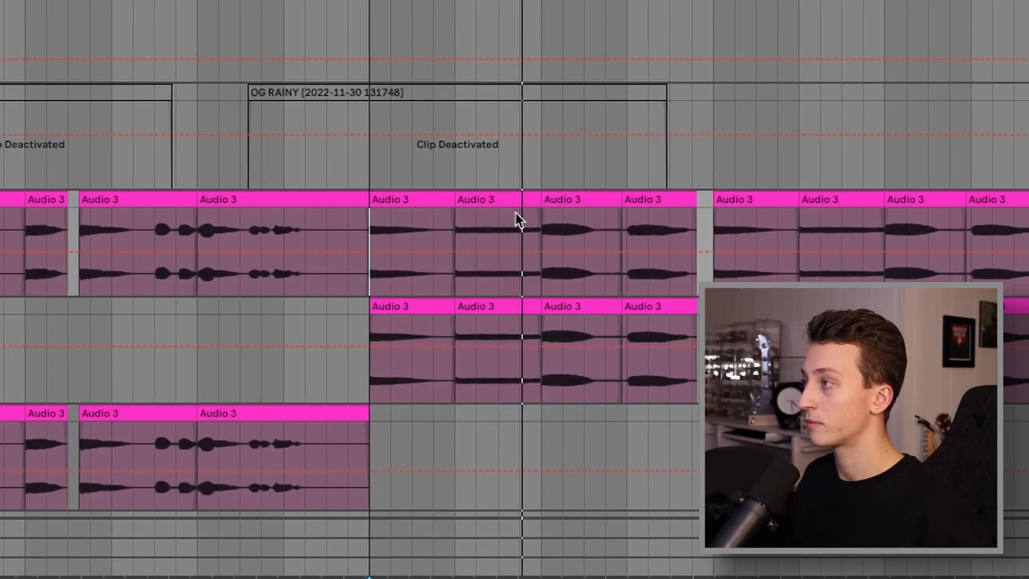
left_click(516, 212)
key("minus")
scroll(517, 207, "up", 2)
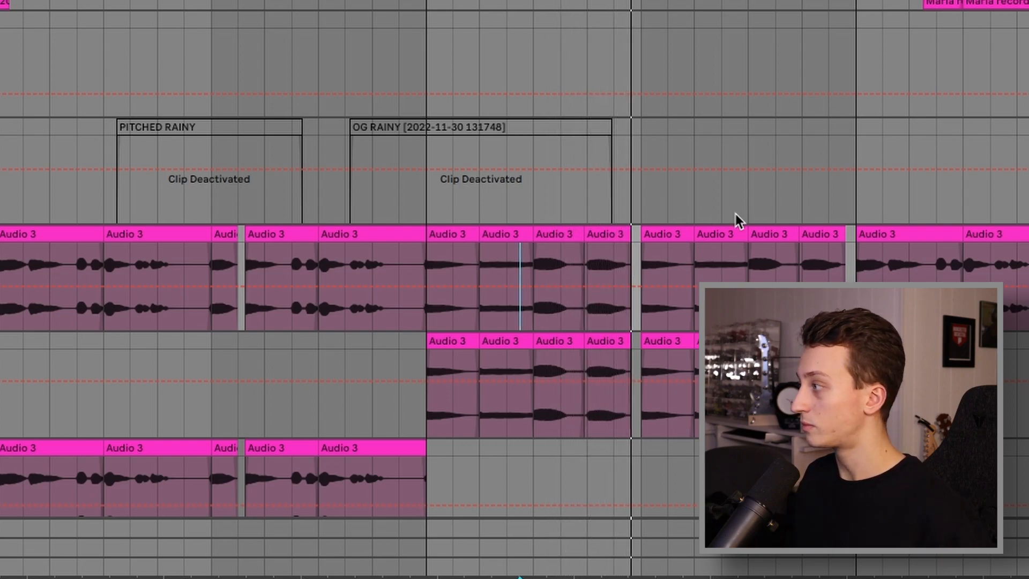
scroll(735, 215, "down", 2)
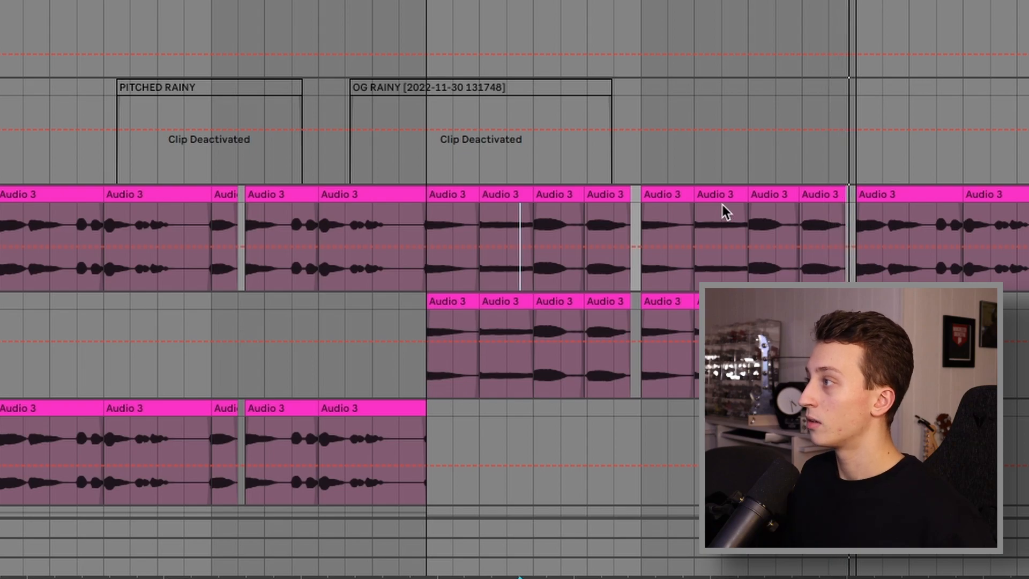
key("space")
Locate the first chop clip on the LEAD track, and play the soloed lead vocal from bar 40
left_click(442, 228)
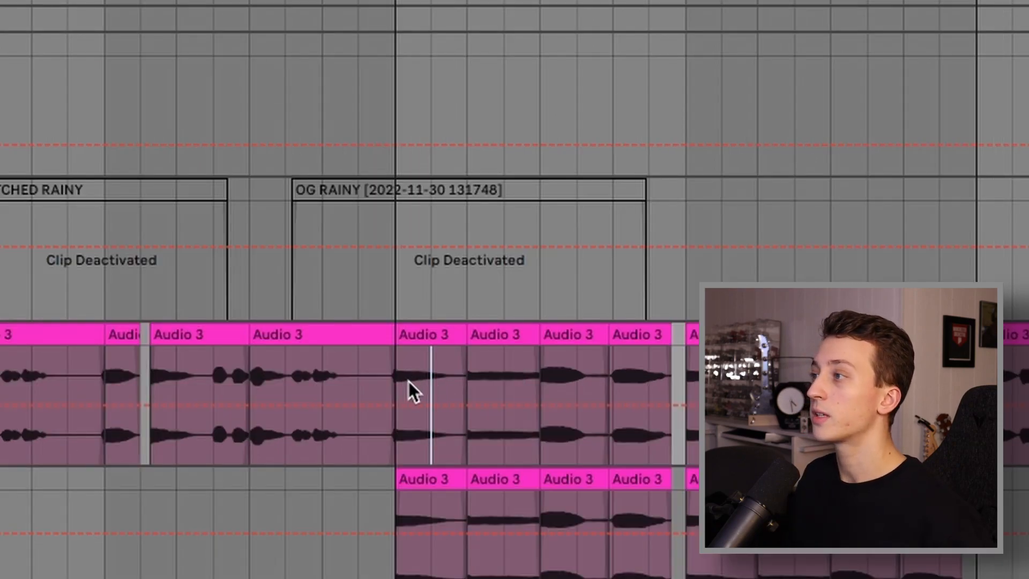
left_click(410, 381)
scroll(410, 381, "down", 5)
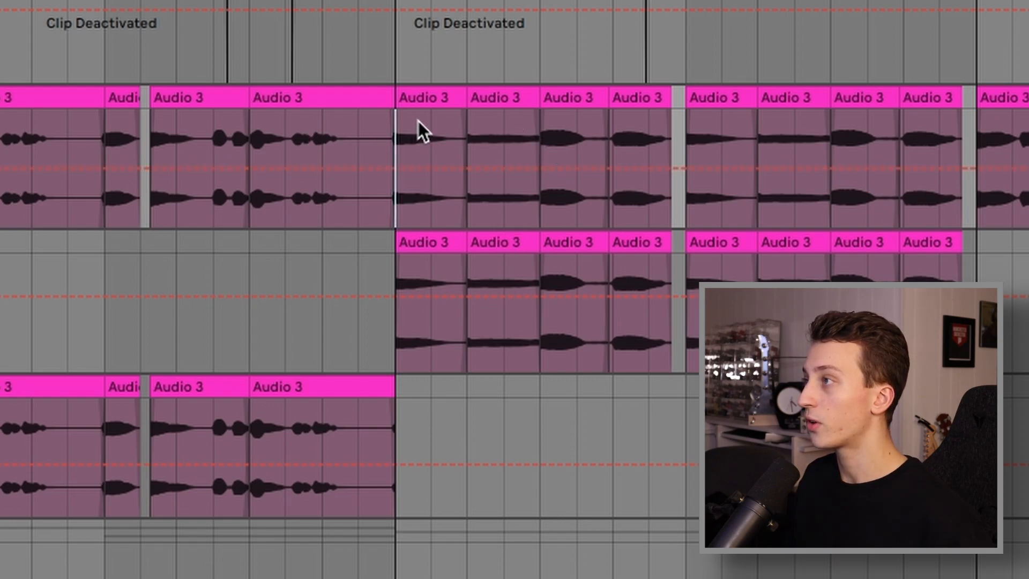
left_click(445, 106)
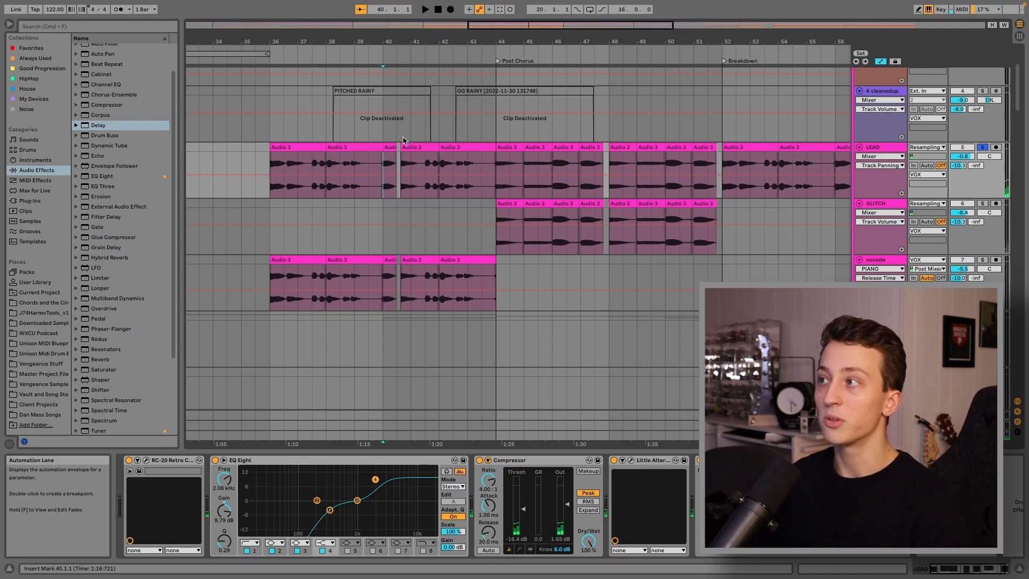
key("space")
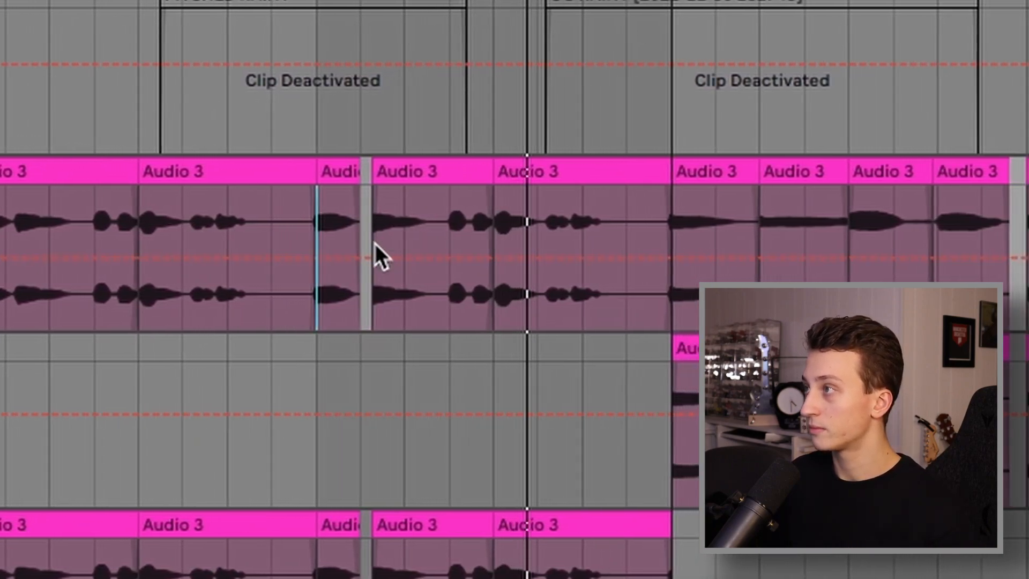
Play the soloed LEAD chop from bar 44 and highlight its first four clips
left_click(573, 221)
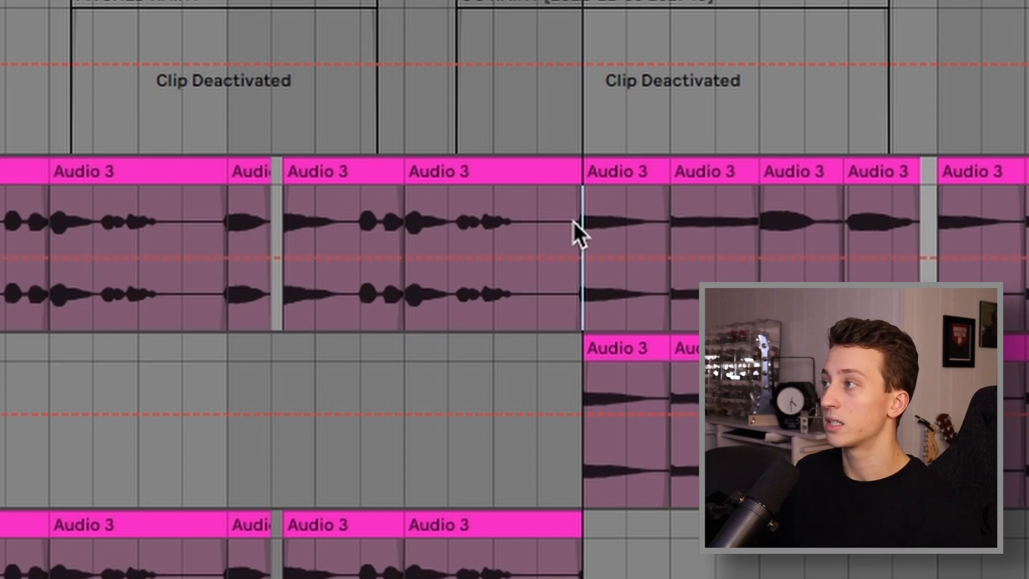
key("space")
scroll(574, 220, "up", 3)
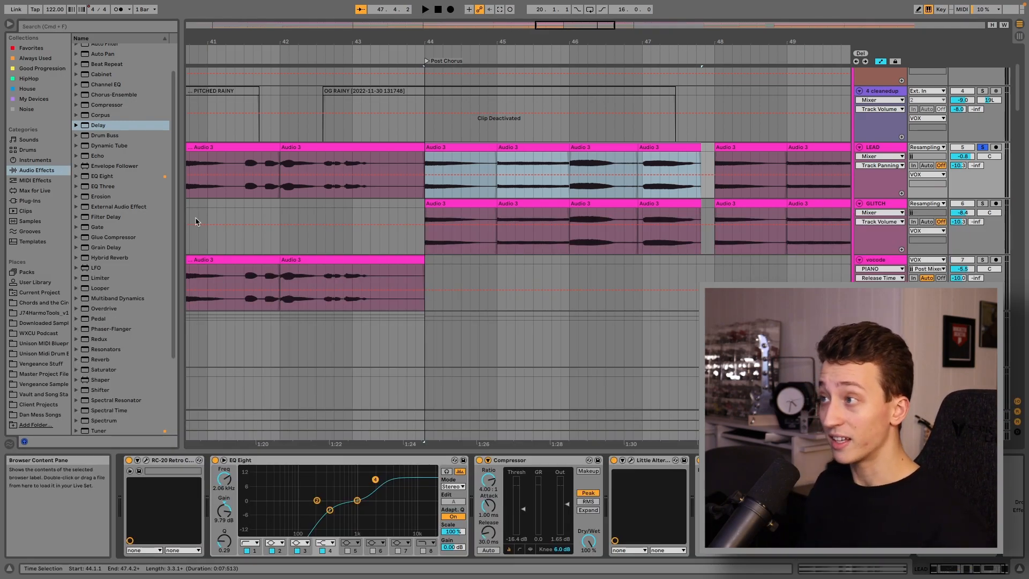
Play the soloed GLITCH track, open its first Post Chorus clip, and point out the Beats warp mode
left_click(909, 212)
key("space")
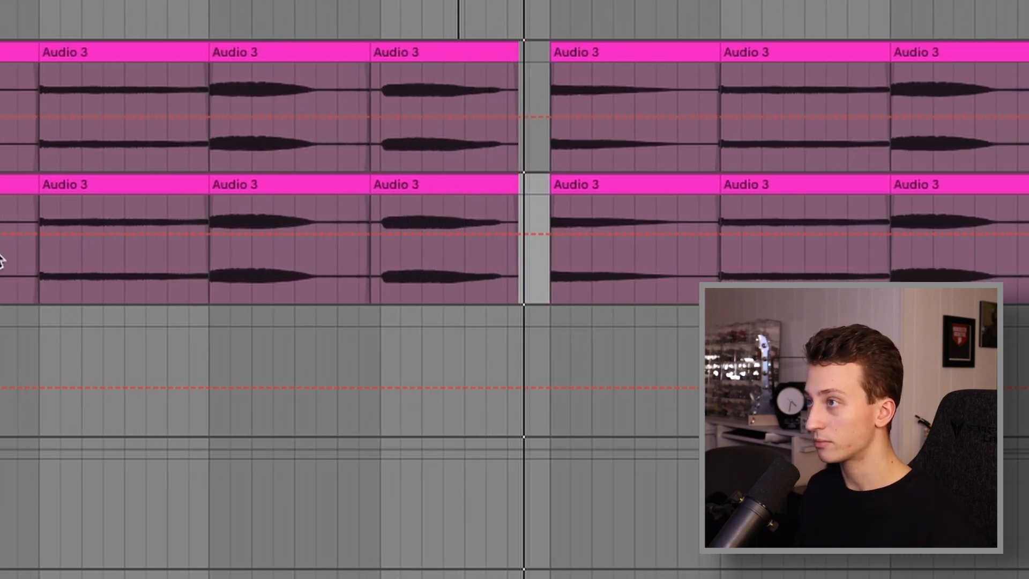
left_click(441, 182, "shift")
double_click(2, 185)
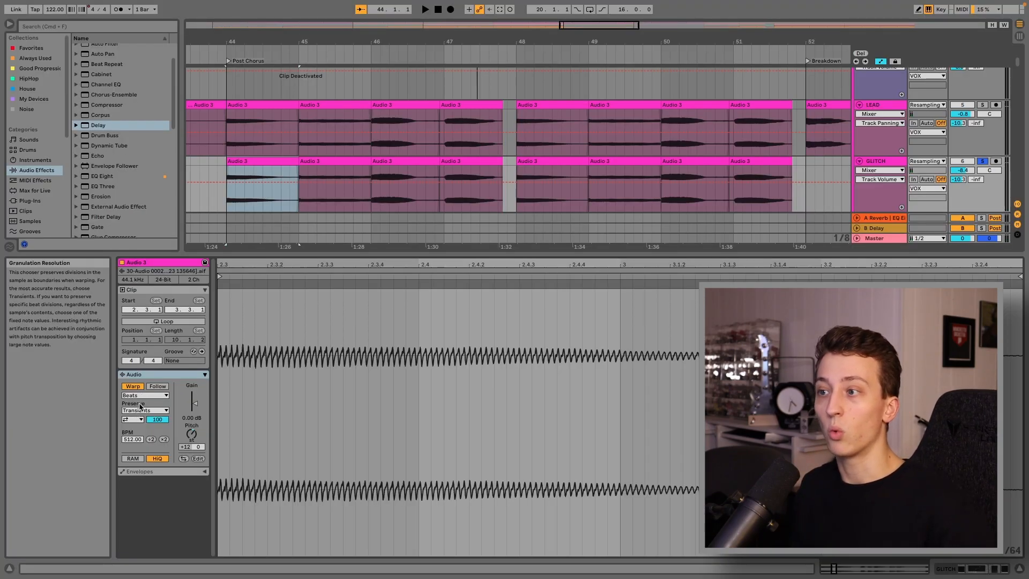
left_click(144, 395)
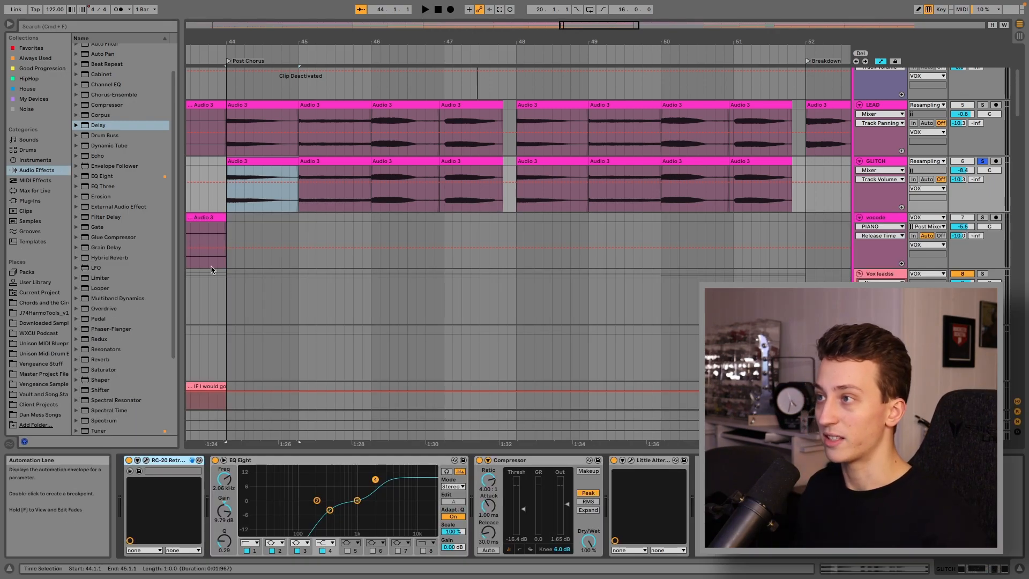
Show the Chop2 part's sampler with its transient-sliced vocal, and play the track from bar 44
scroll(271, 233, "up", 5)
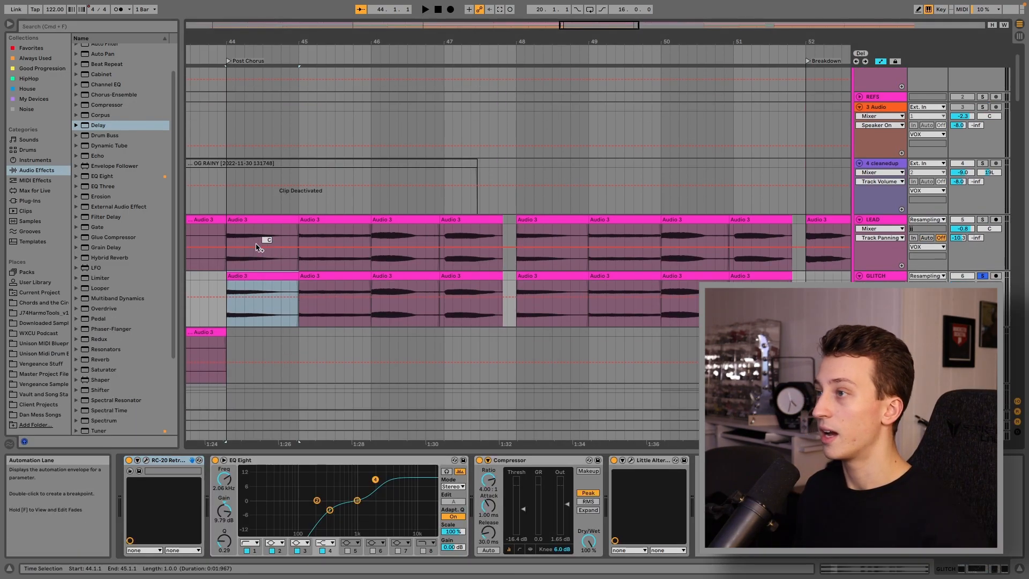
left_click(227, 330)
key("minus")
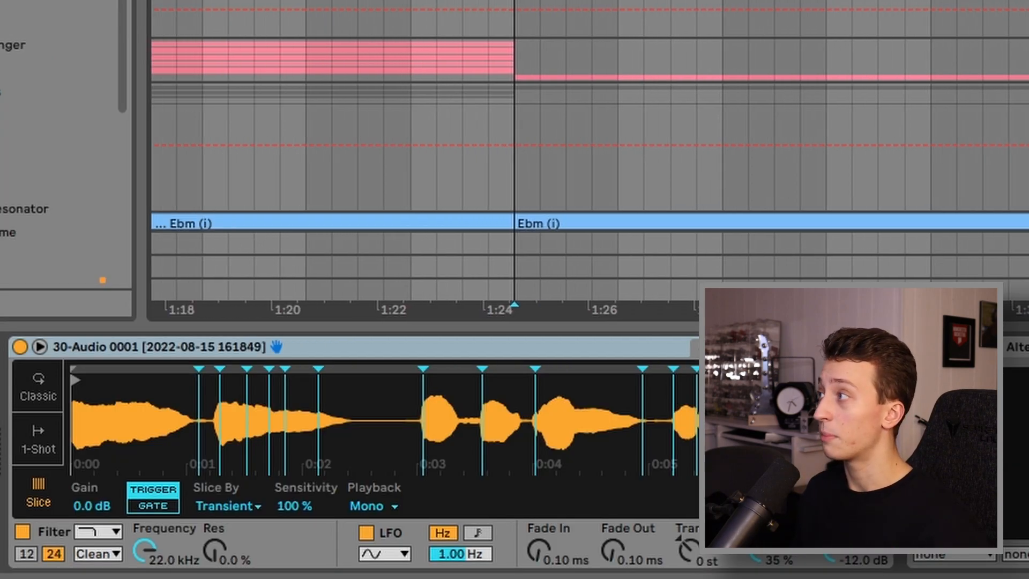
key("space")
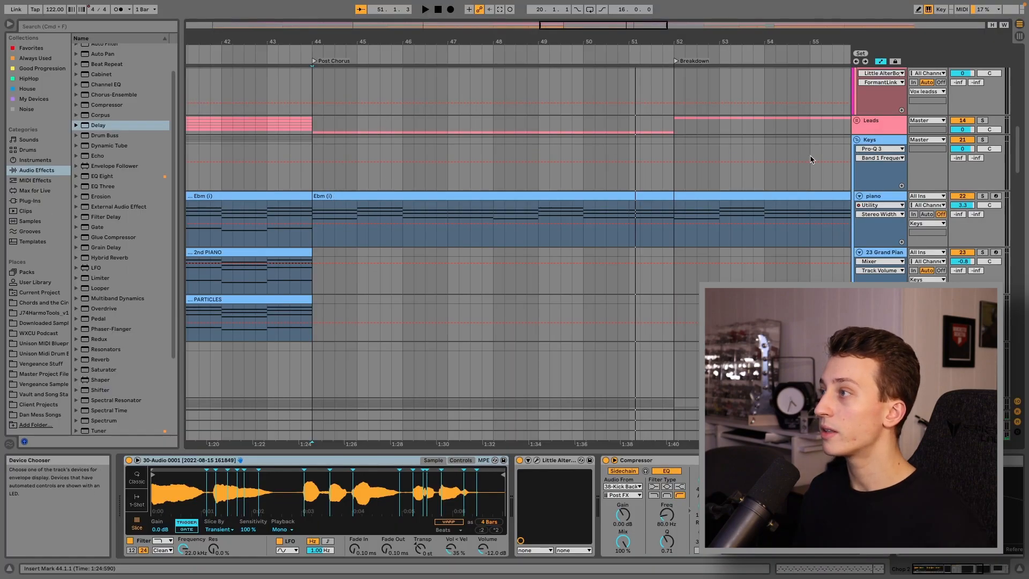
Look through the Post Chorus pads, bass and drum tracks down to the VOX_KEH vocal riser loop
scroll(487, 221, "down", 15)
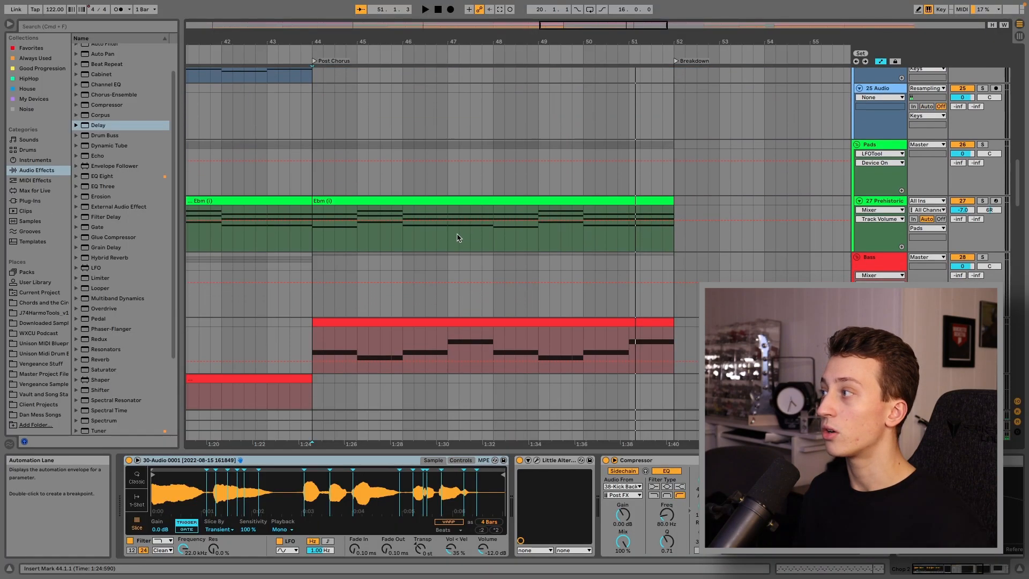
scroll(461, 263, "up", 2)
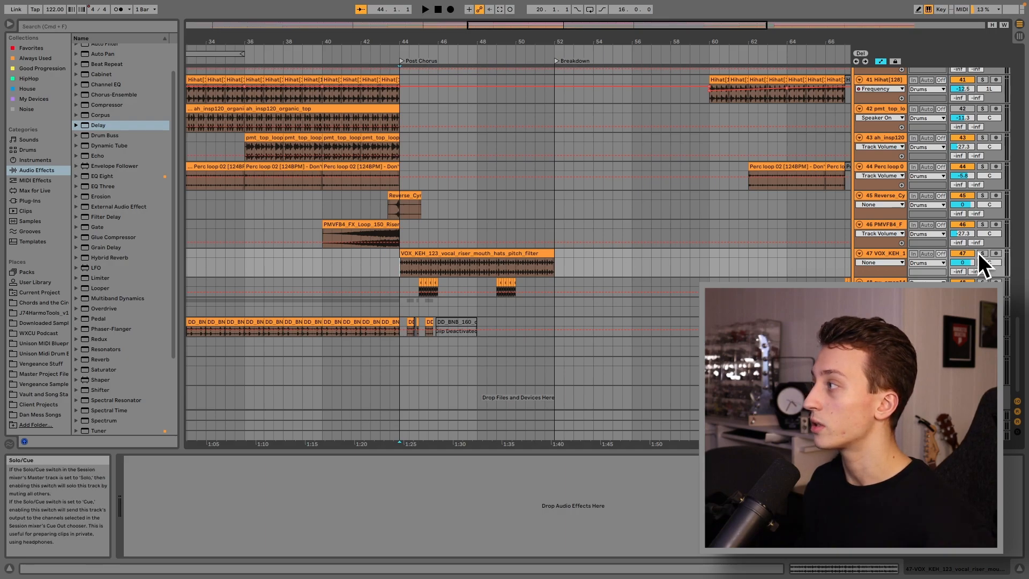
scroll(984, 263, "up", 8)
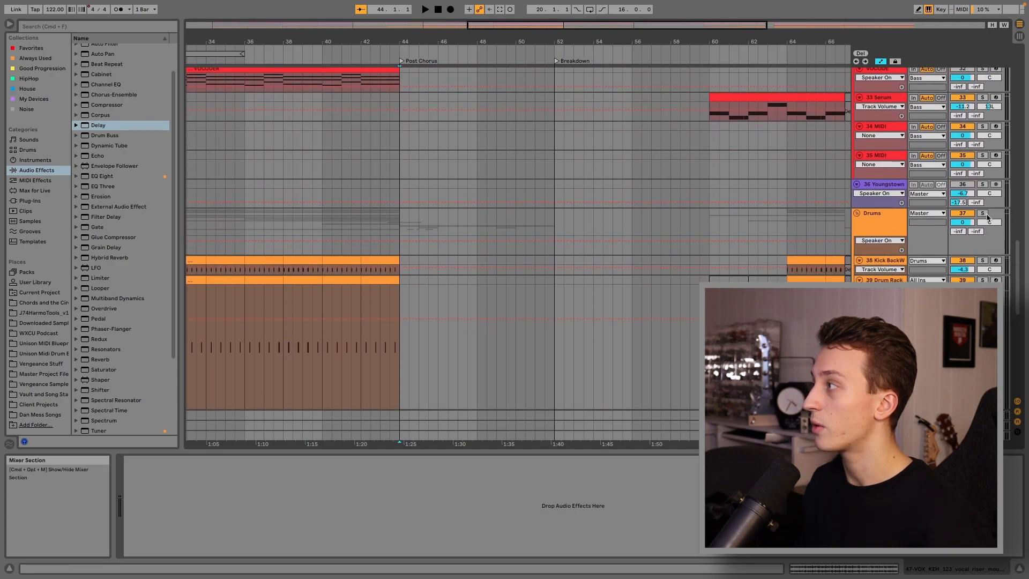
scroll(546, 184, "down", 9)
Solo the VOX_KEH vocal riser loop and play it from the start of the Post Chorus at bar 44
left_click_drag(523, 26, 403, 273)
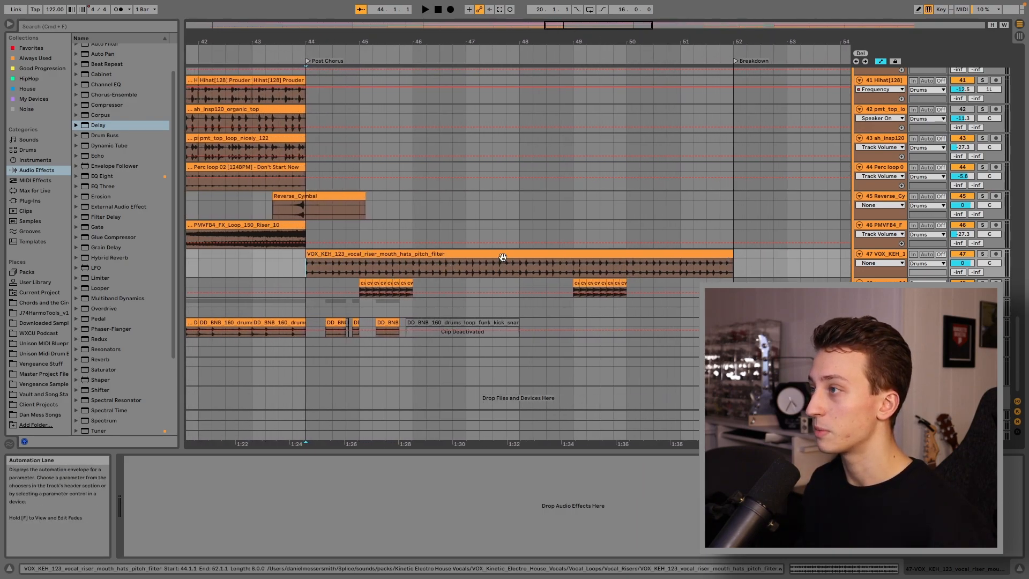
key("space")
scroll(503, 256, "left", 5)
scroll(682, 279, "up", 5)
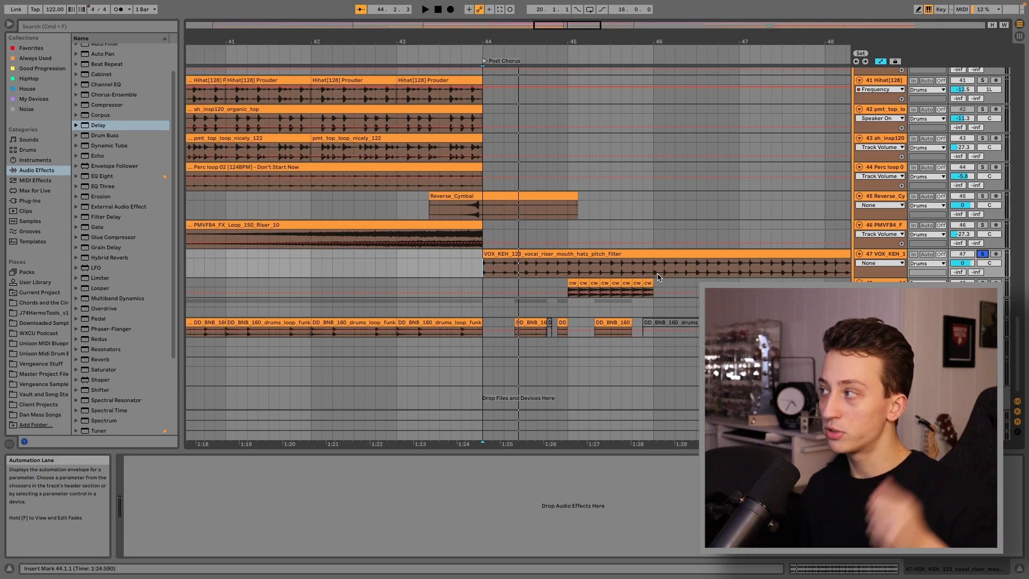
Play the soloed short percussion clips from bar 45, then unsolo their track and replay that bar in the full mix
key("space")
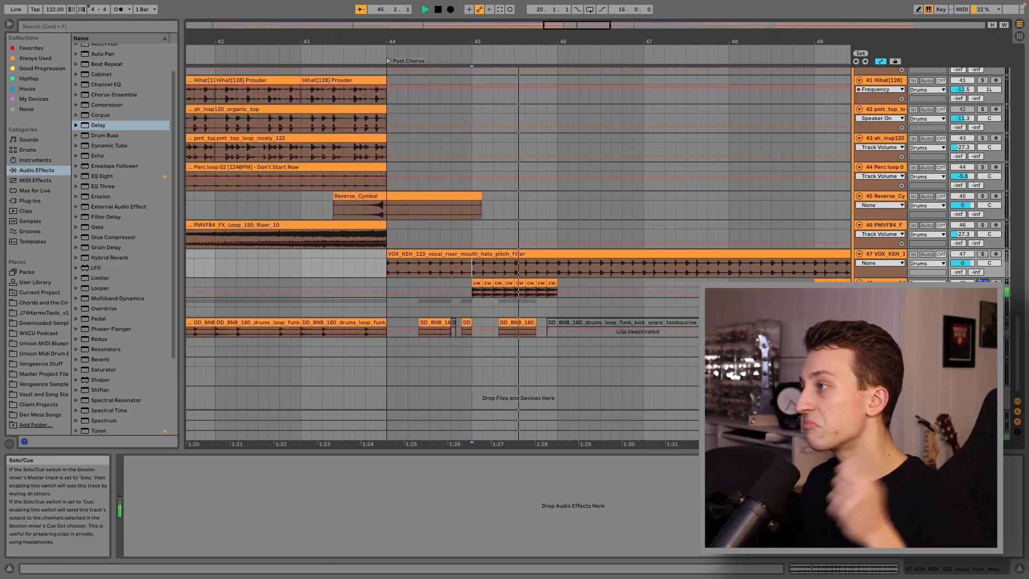
left_click(981, 282)
key("space")
key("space")
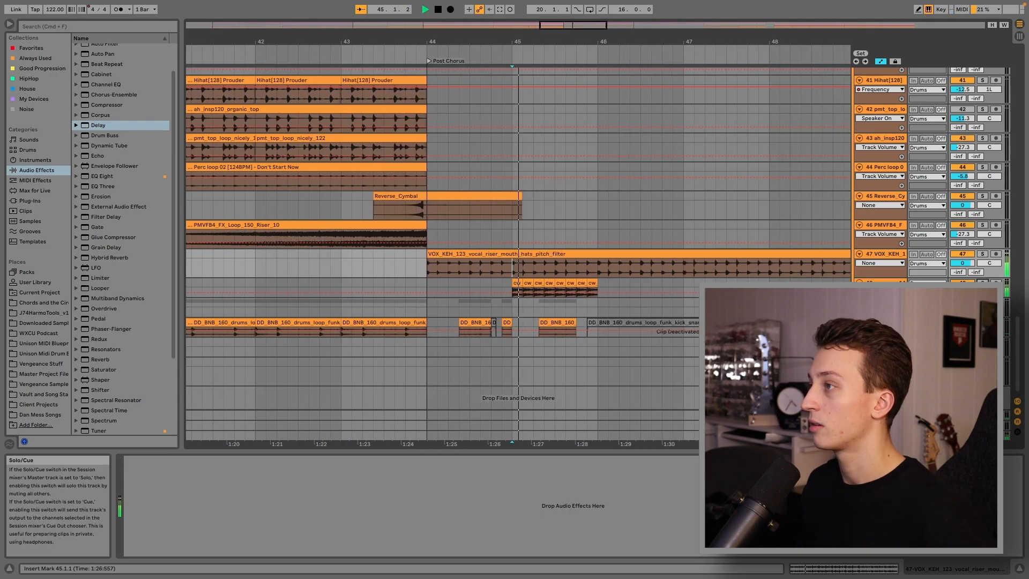
Play the full mix from bar 43.4 into the Post Chorus while looking over its drum and vocal tracks
left_click(378, 271)
scroll(377, 272, "down", 5)
scroll(390, 283, "left", 5)
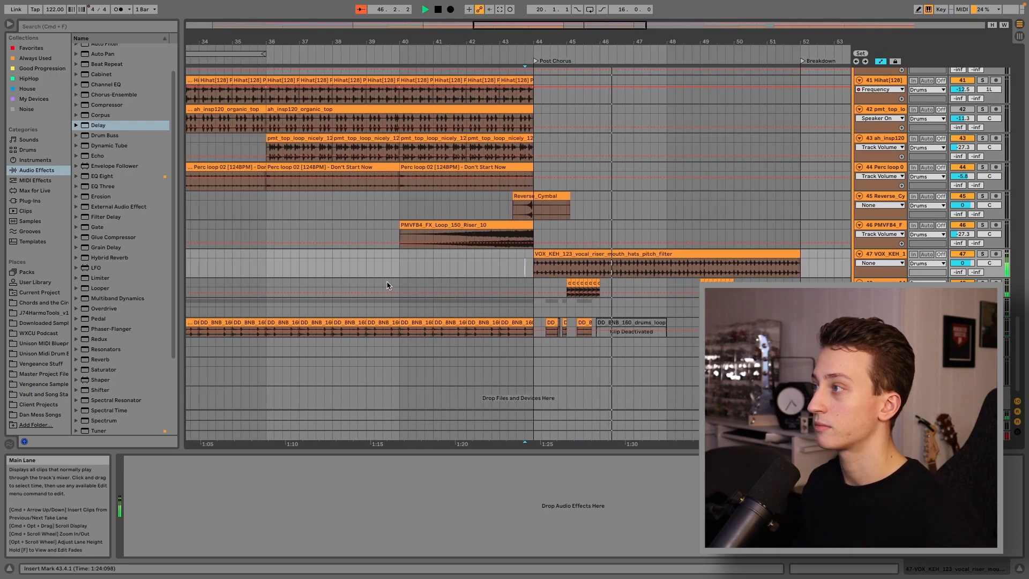
scroll(399, 284, "right", 4)
scroll(408, 284, "down", 8)
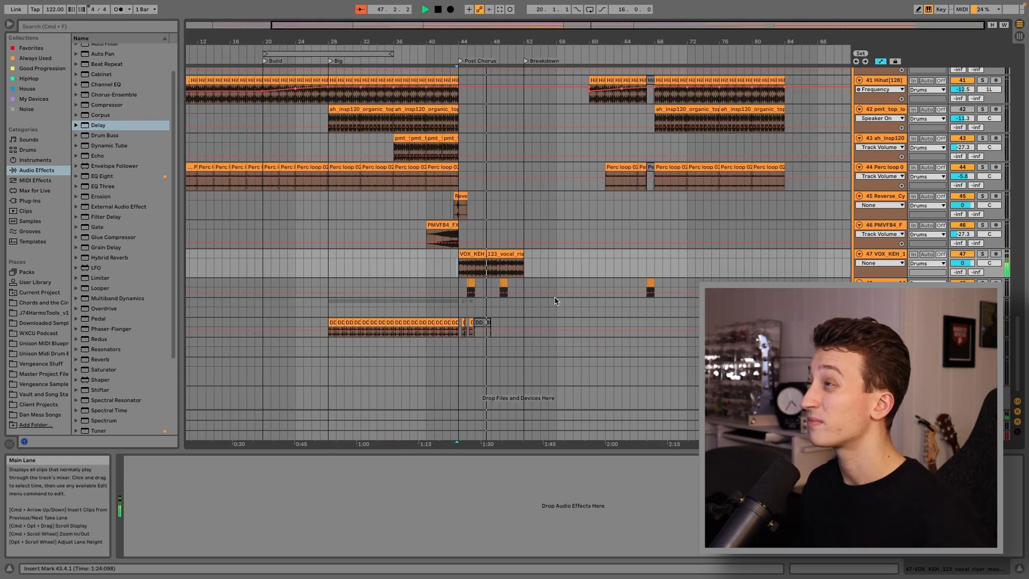
scroll(554, 300, "up", 4)
scroll(555, 300, "up", 12)
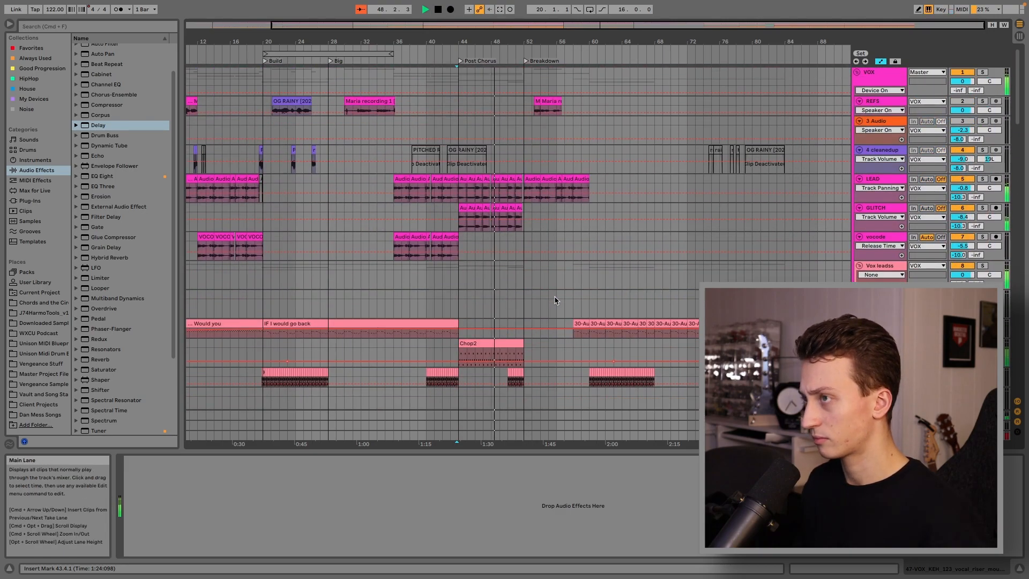
scroll(303, 269, "down", 1)
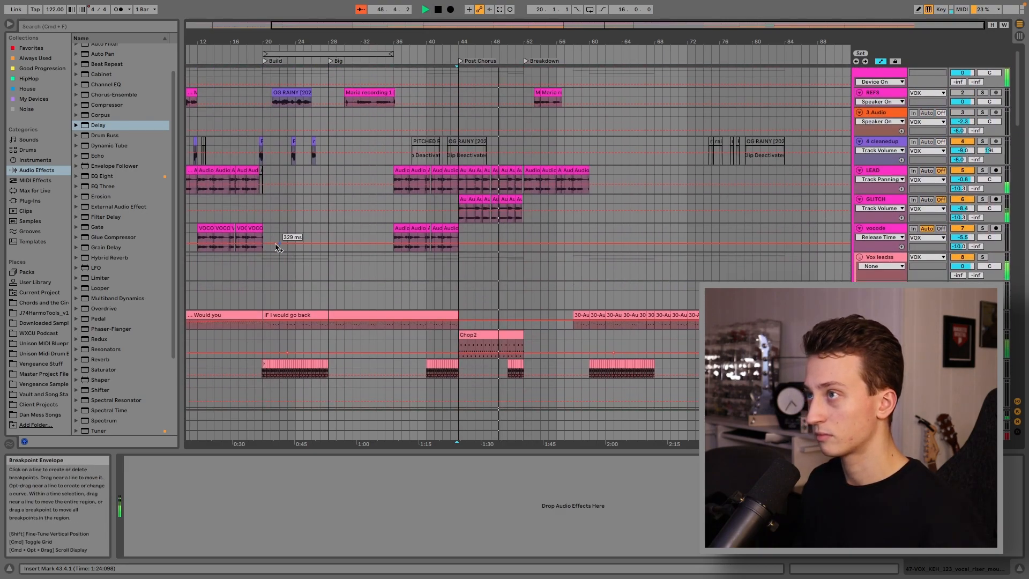
left_click(263, 156)
key("space")
key("space")
Place the playback start at the Breakdown, bar 52, and play the full mix from there
scroll(359, 218, "up", 3)
scroll(471, 231, "up", 2)
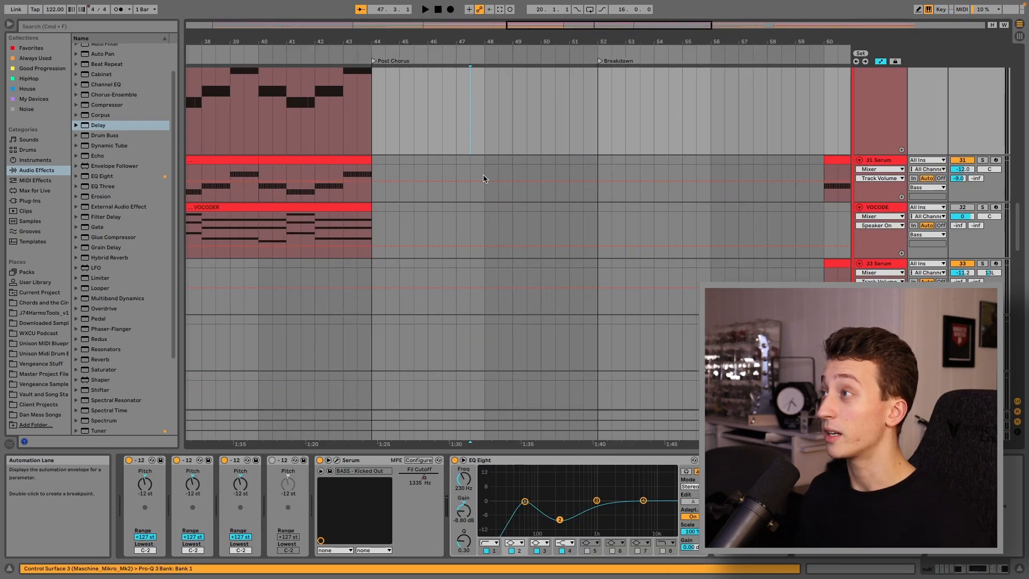
left_click(596, 152)
scroll(570, 153, "right", 5)
scroll(537, 153, "up", 3)
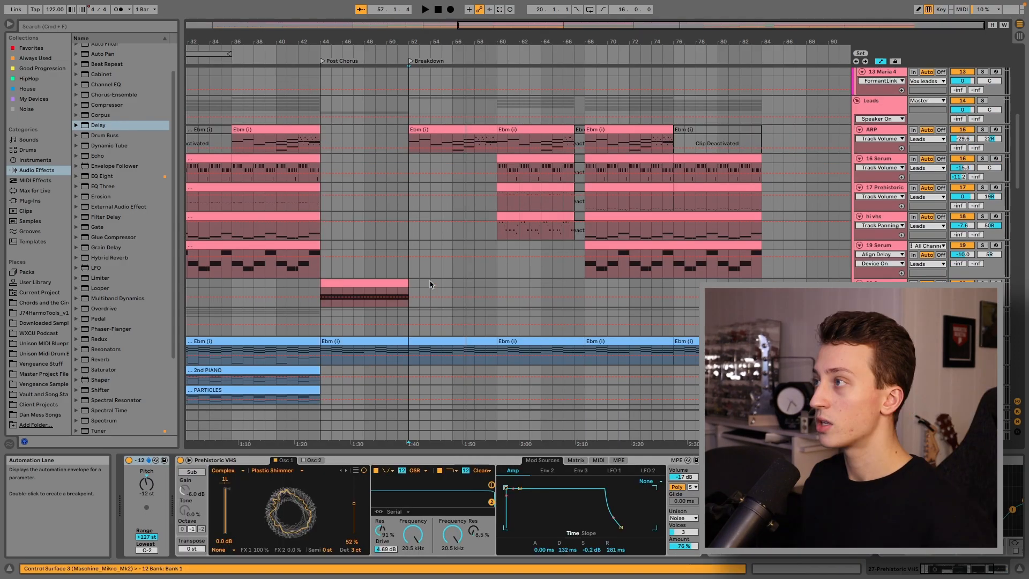
scroll(429, 284, "down", 10)
scroll(414, 345, "up", 1)
key("space")
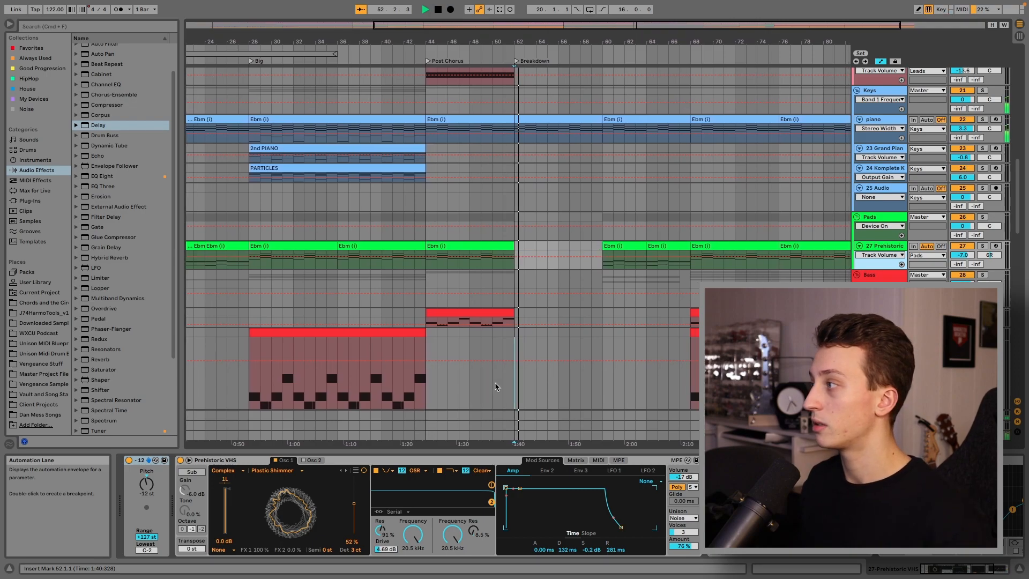
Look through the vocal, keys, pad, bass and drum tracks while the Breakdown and the following build play
scroll(544, 324, "up", 10)
scroll(556, 296, "up", 8)
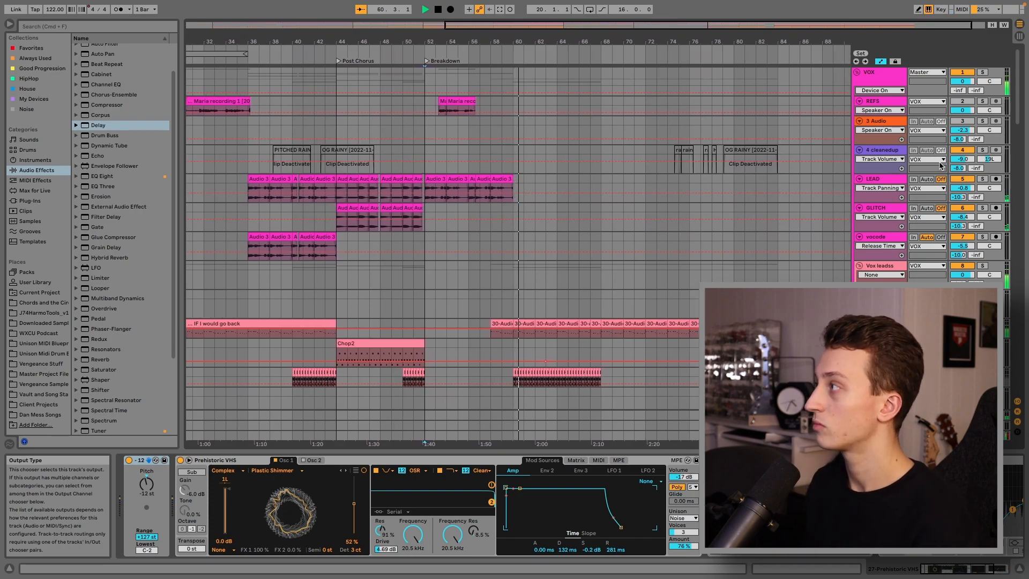
scroll(898, 152, "down", 15)
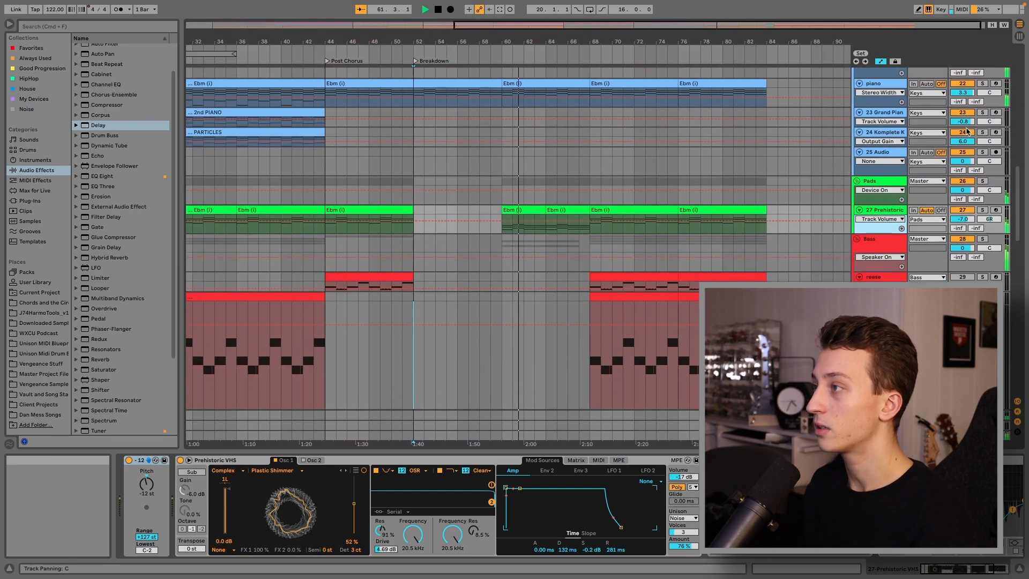
scroll(557, 247, "up", 5)
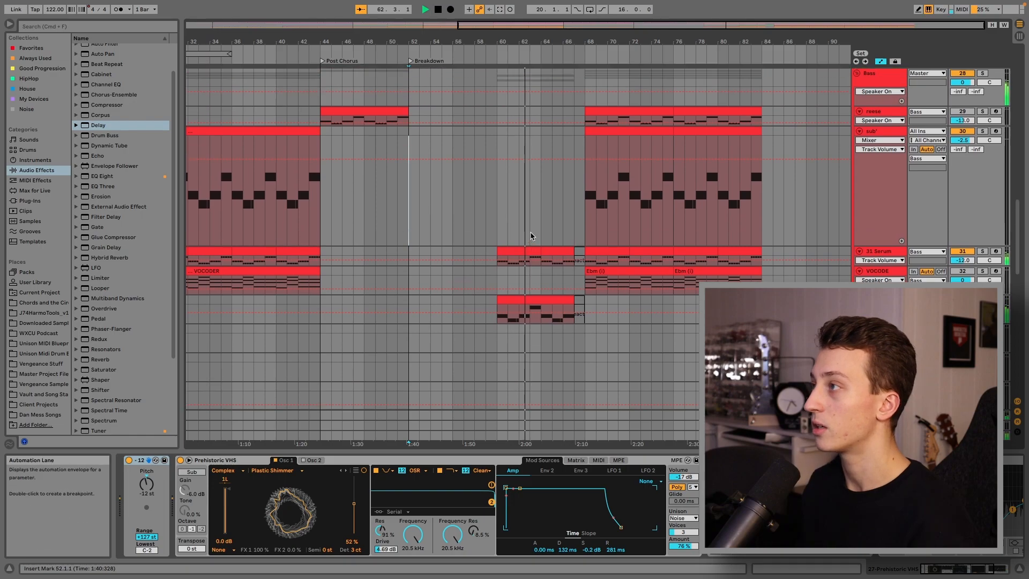
scroll(533, 237, "down", 15)
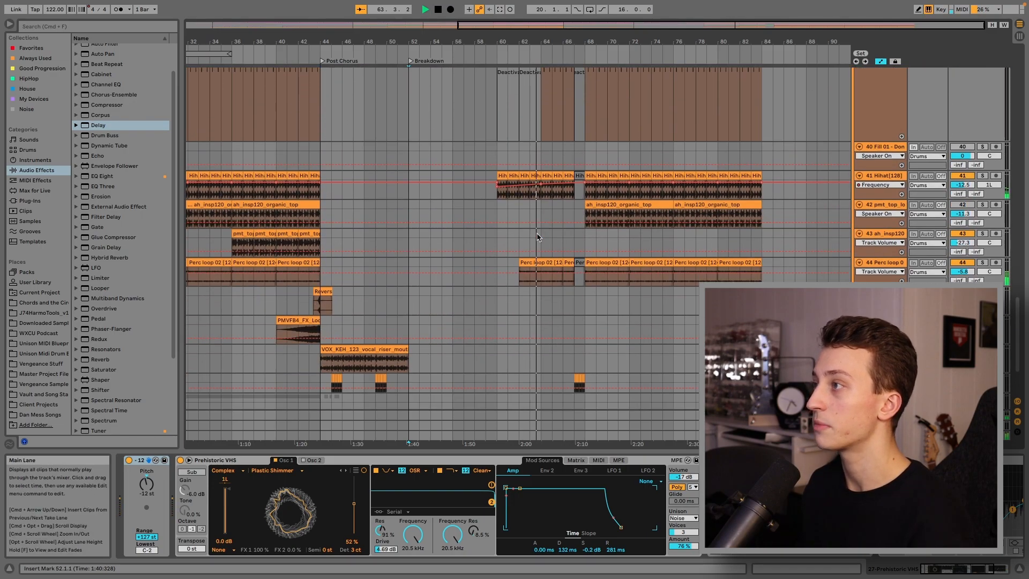
scroll(538, 236, "up", 5)
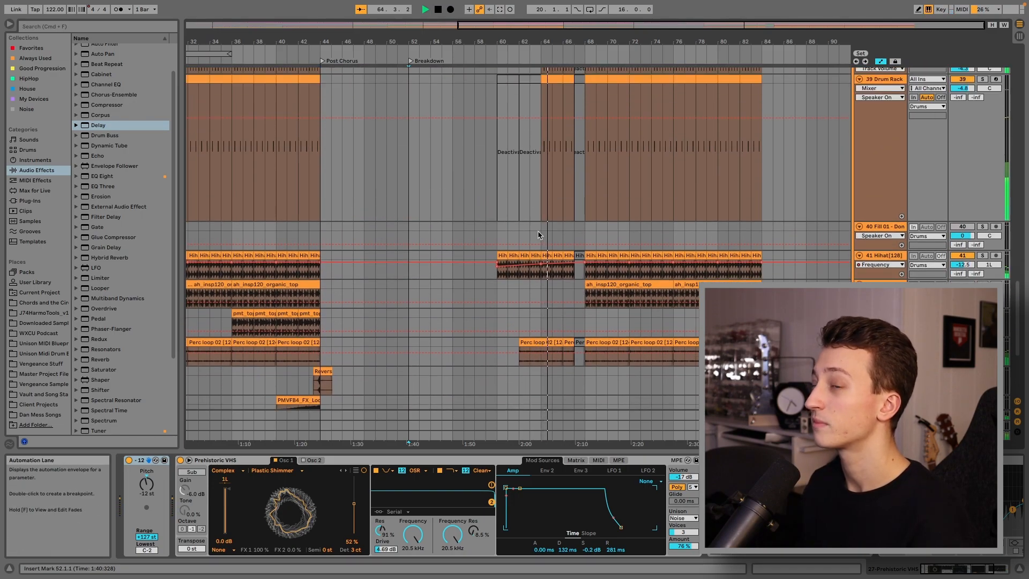
scroll(538, 235, "up", 2)
scroll(538, 235, "down", 2)
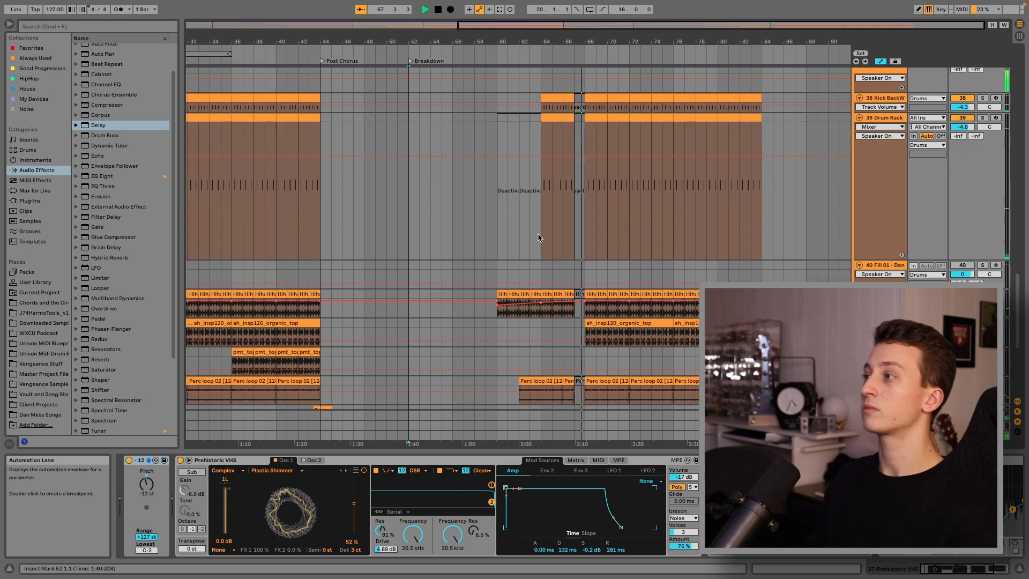
scroll(538, 236, "down", 7)
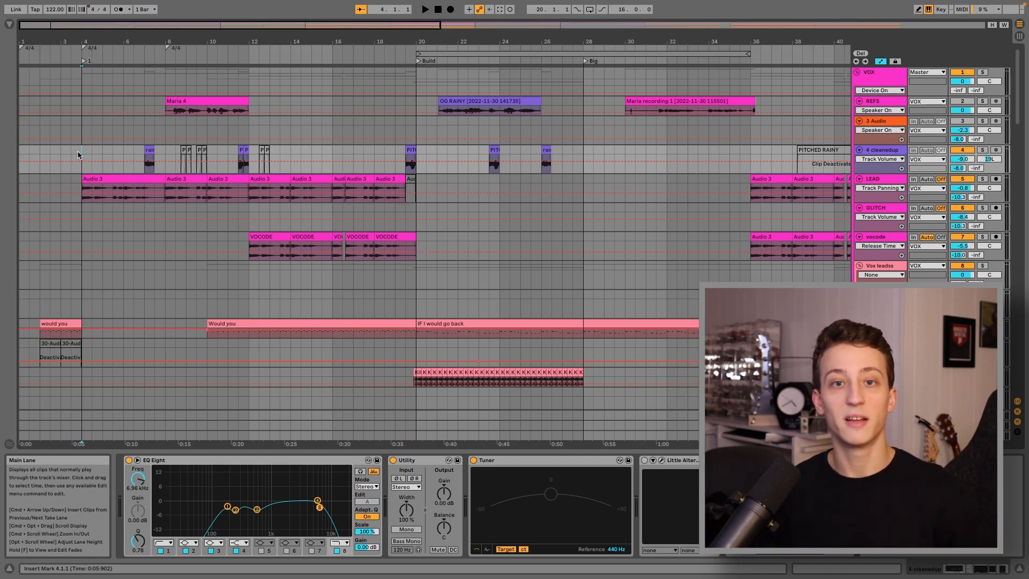
Play the full song from bar 4 and zoom the timeline out to show the sections through the Breakdown
key("space")
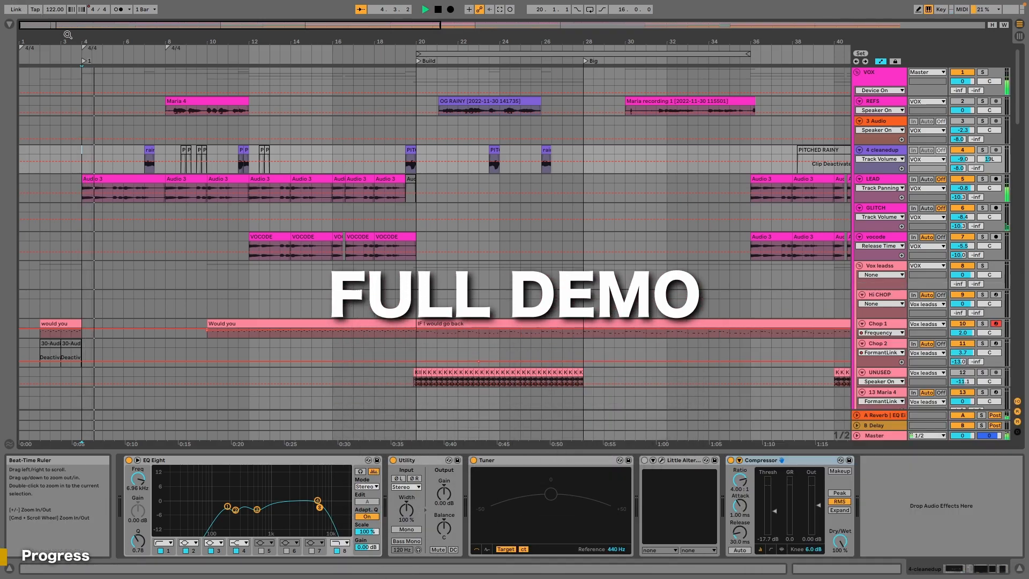
left_click_drag(48, 23, 32, 70)
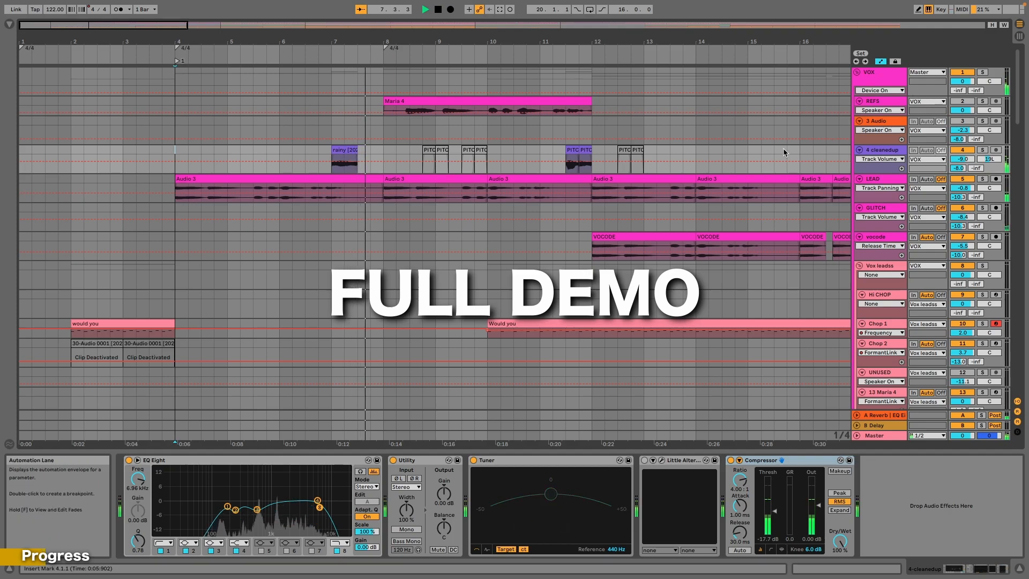
key("minus")
key("minus")
key("minus")
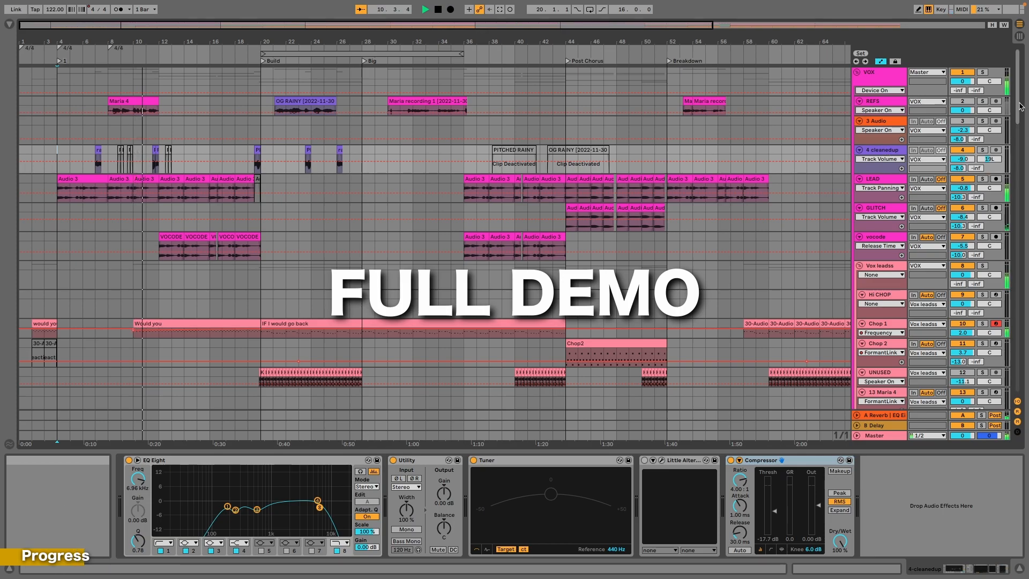
Look down to the drum tracks and back up to the vocals while the song plays through the Build
left_click_drag(1020, 106, 1011, 229)
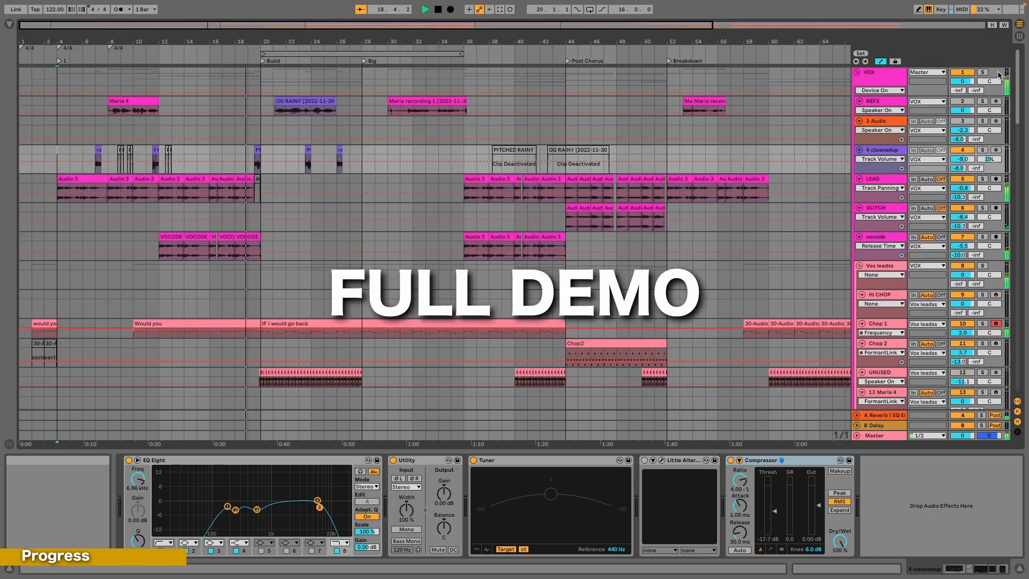
scroll(998, 75, "down", 20)
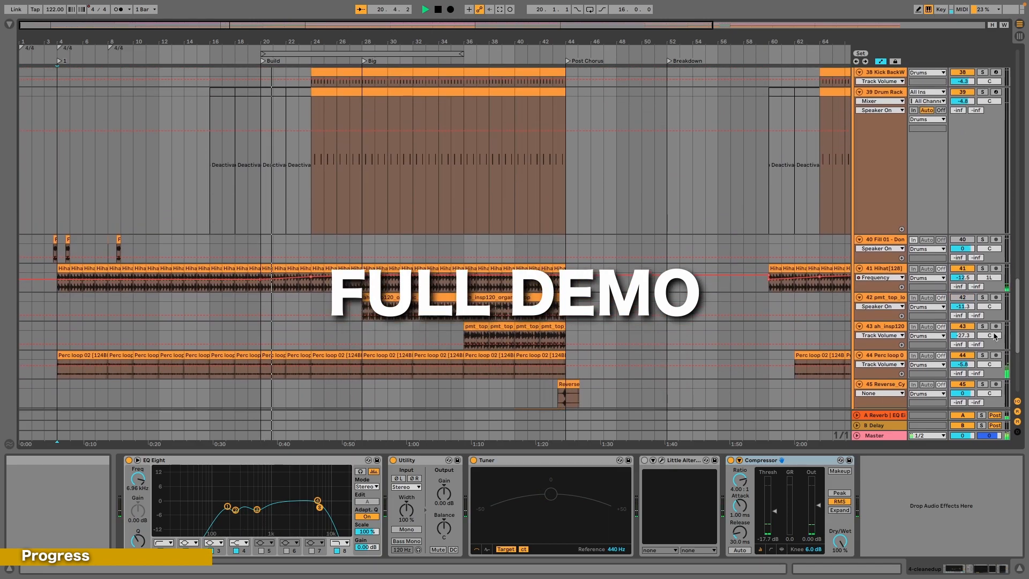
scroll(996, 337, "down", 1)
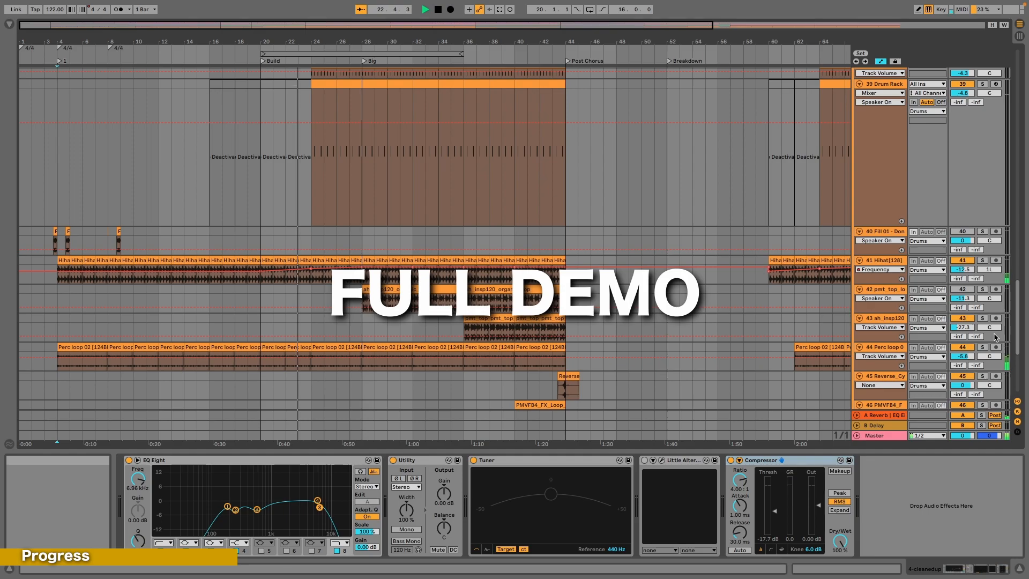
scroll(994, 334, "up", 15)
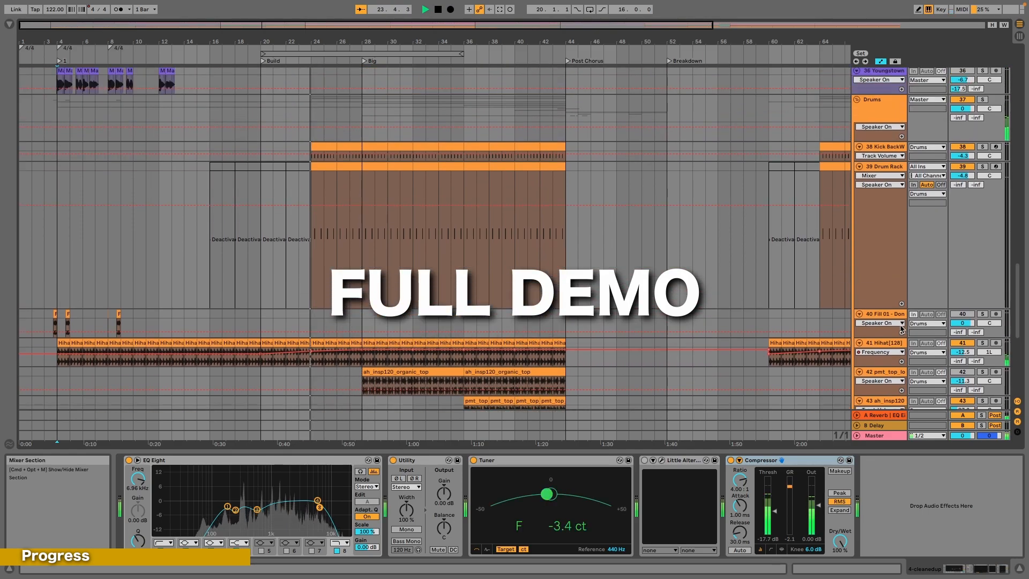
scroll(804, 321, "up", 15)
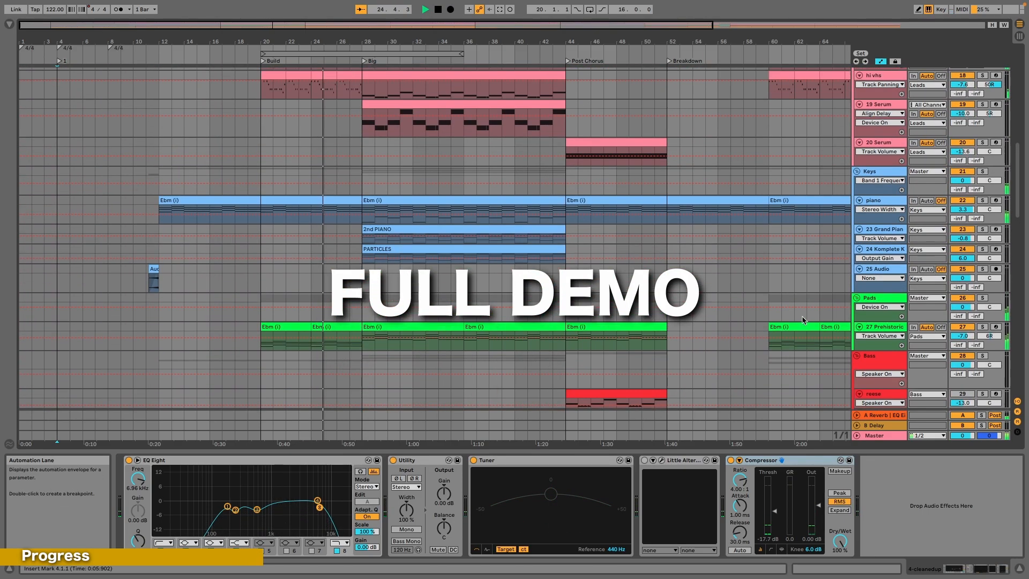
scroll(804, 321, "up", 3)
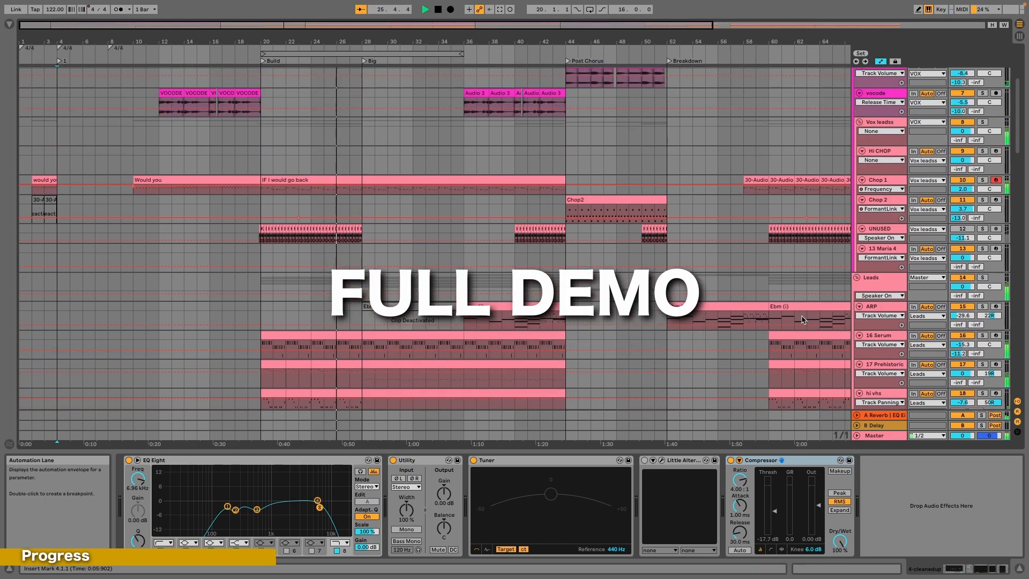
scroll(803, 320, "up", 5)
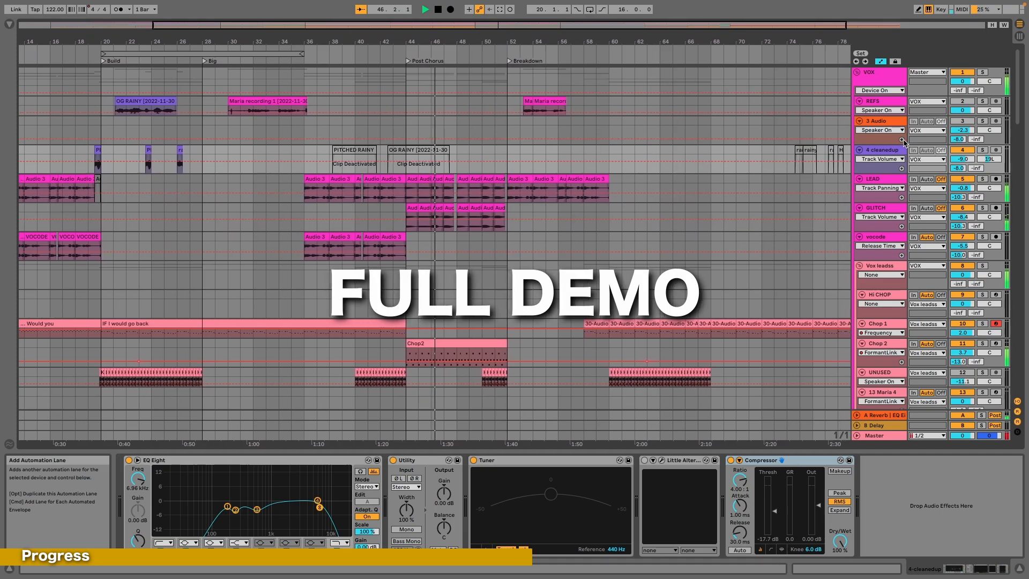
Look through the vocal, lead, keys, pad and bass tracks while the Post Chorus and Breakdown play in the full mix
scroll(904, 140, "down", 3)
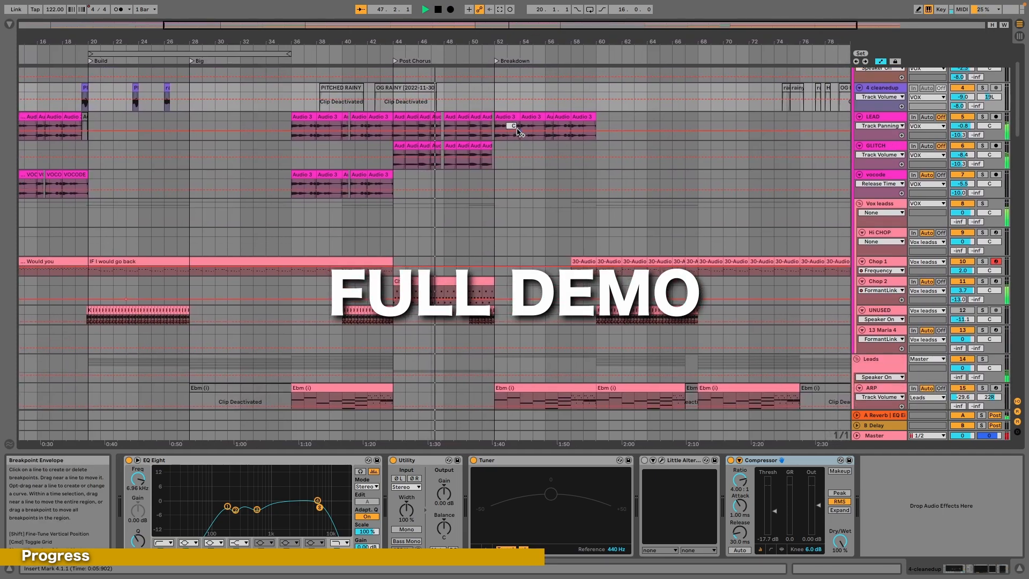
scroll(519, 131, "down", 10)
scroll(536, 132, "down", 10)
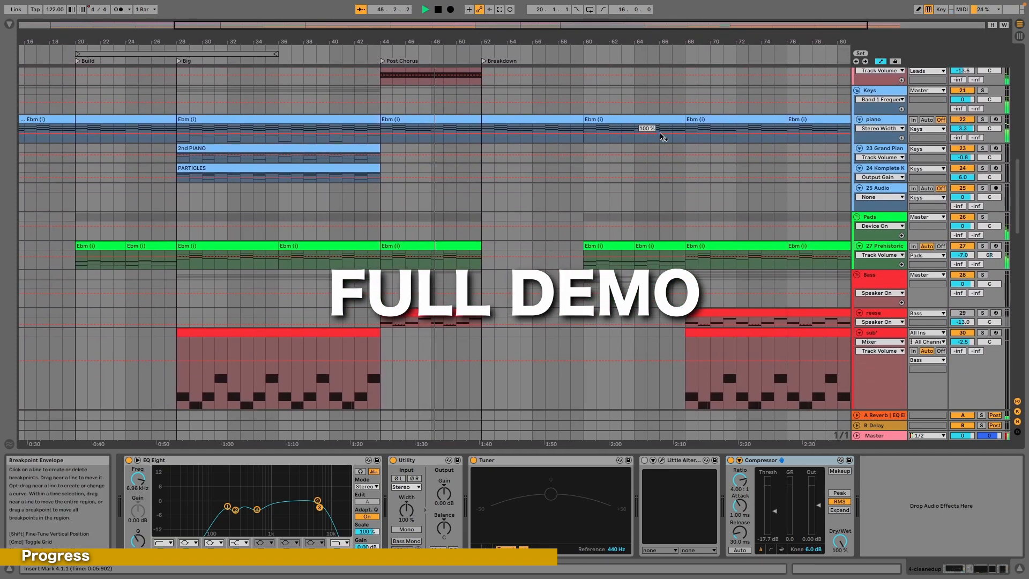
scroll(661, 137, "down", 5)
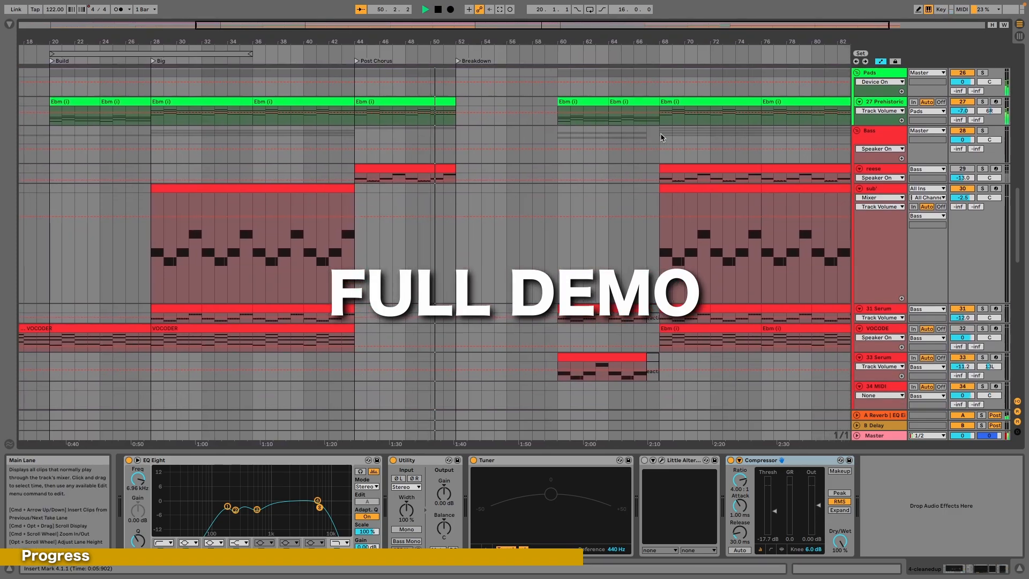
scroll(661, 137, "up", 10)
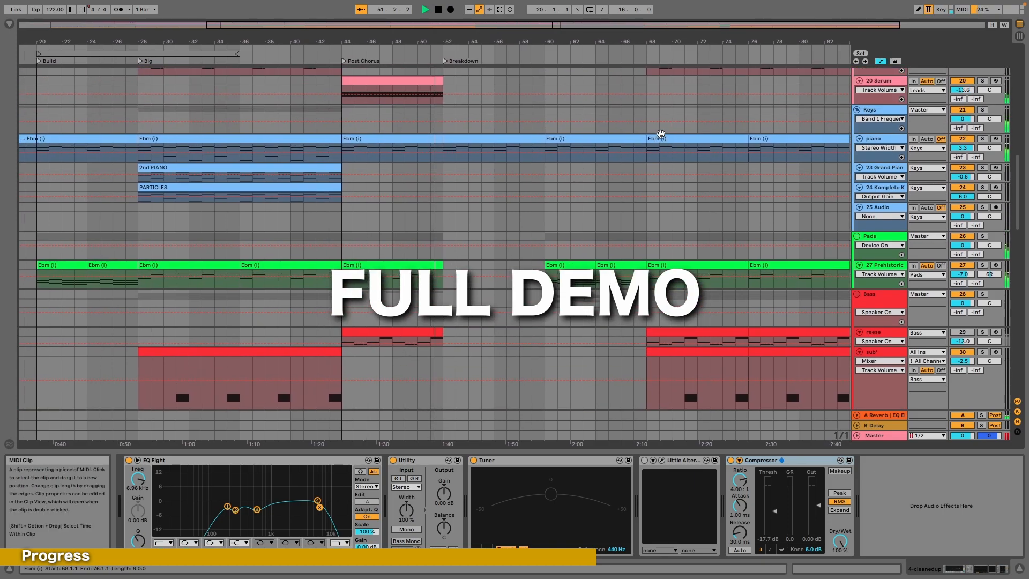
scroll(661, 134, "up", 10)
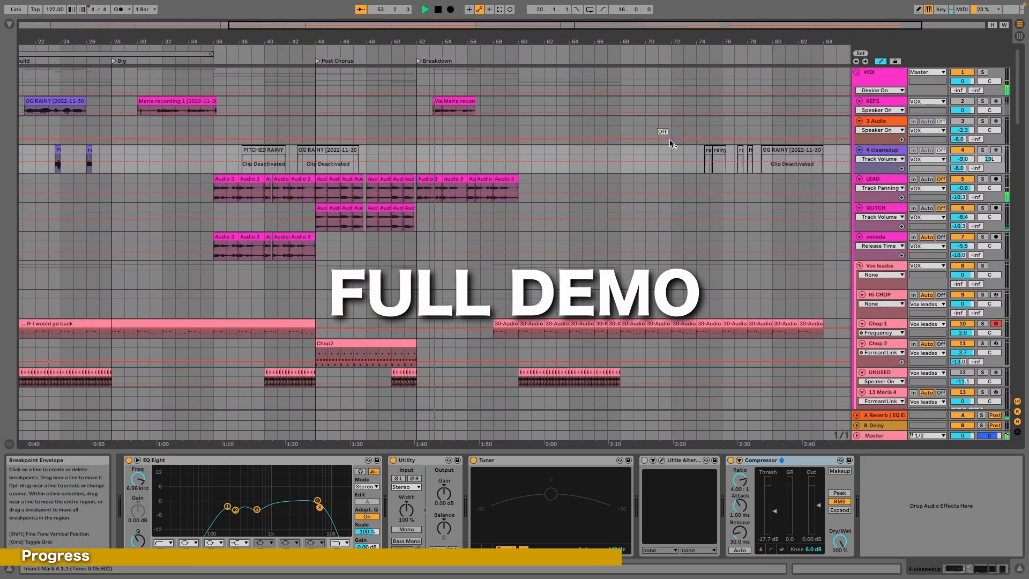
scroll(670, 141, "down", 10)
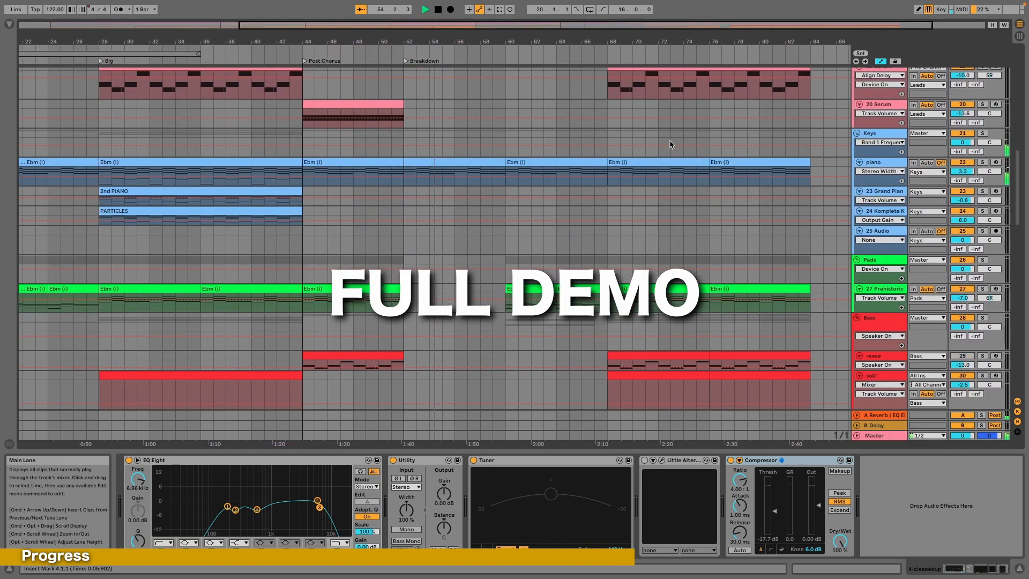
scroll(670, 144, "up", 5)
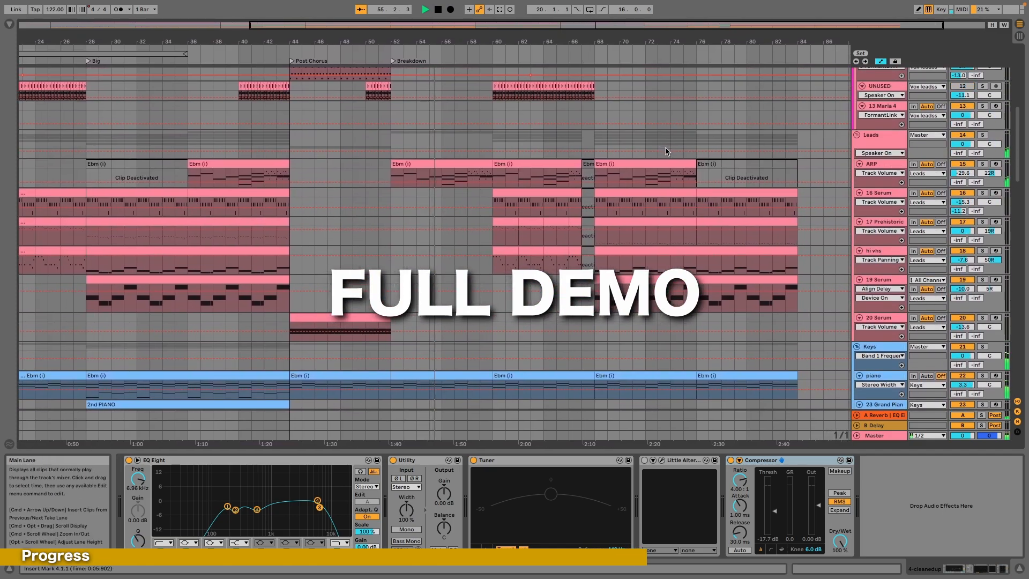
Look from the vocal tracks down through the leads, keys and drum tracks while the section after the Breakdown plays
left_click_drag(963, 177, 963, 175)
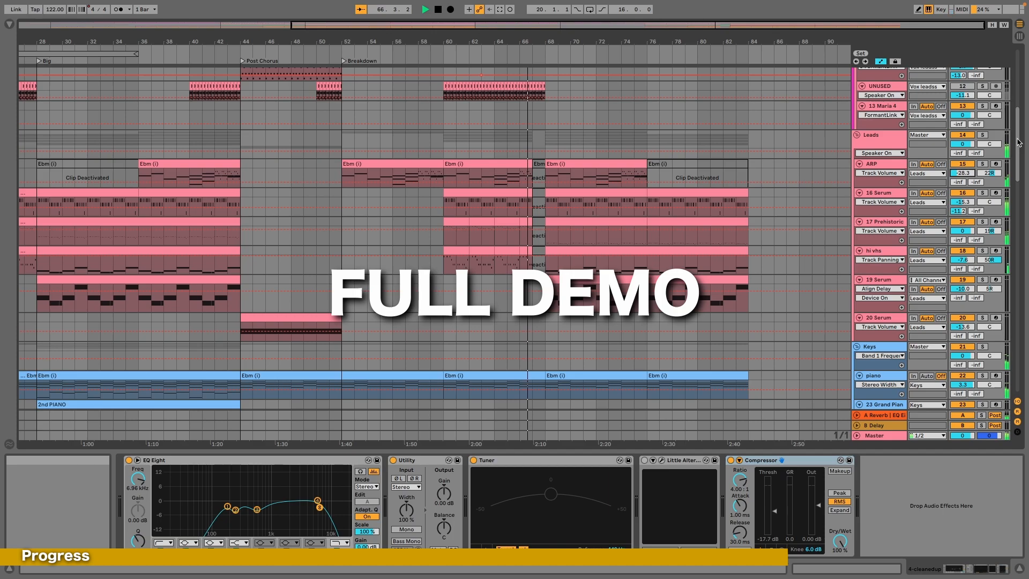
scroll(1019, 141, "up", 10)
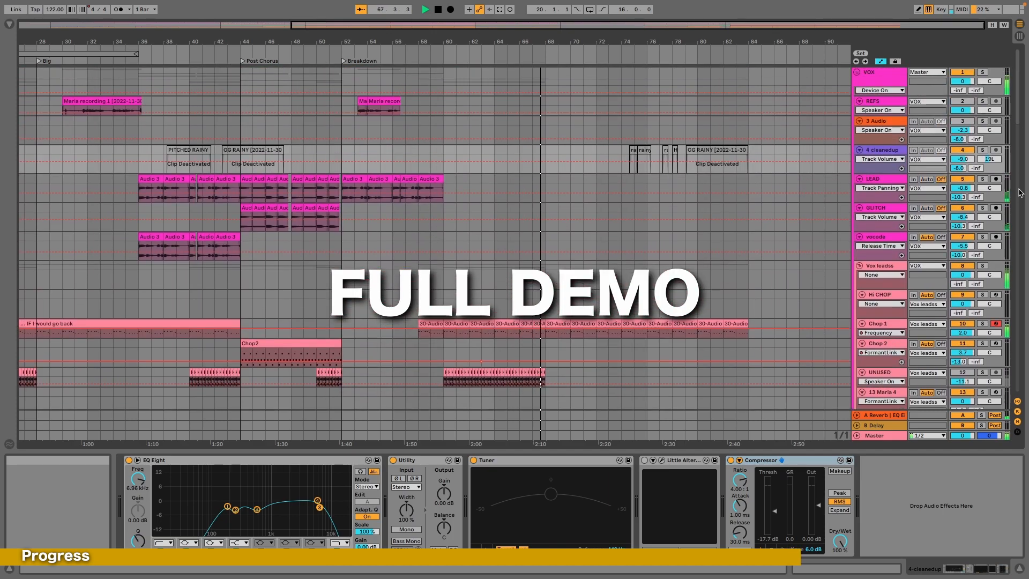
scroll(1020, 193, "down", 10)
scroll(1020, 193, "down", 5)
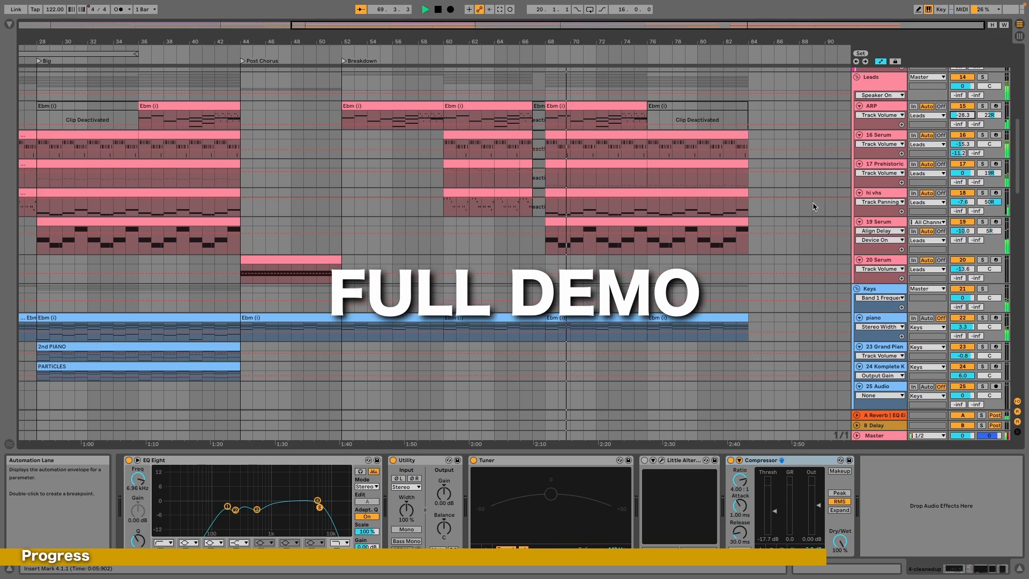
scroll(813, 207, "down", 15)
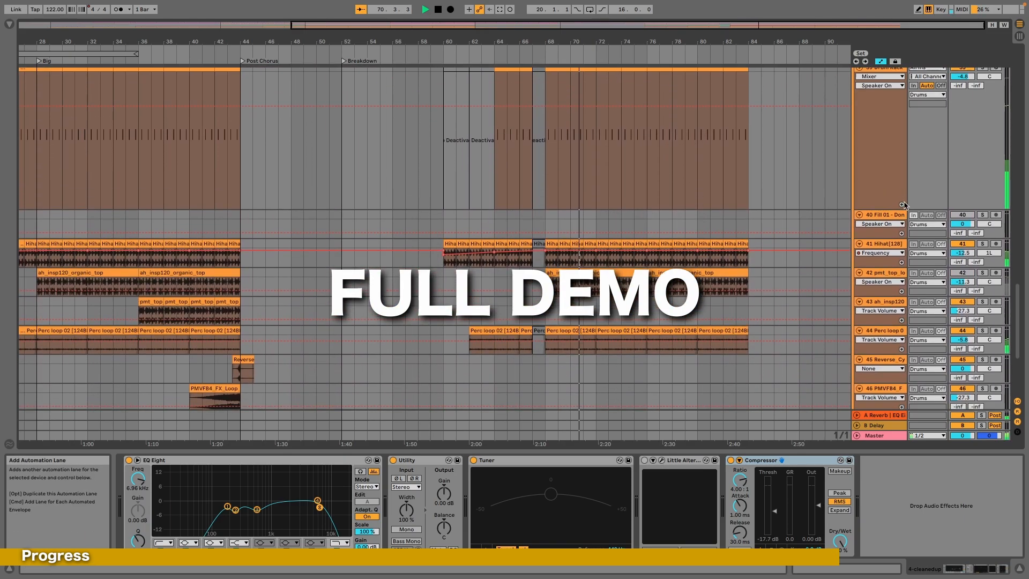
scroll(904, 203, "up", 2)
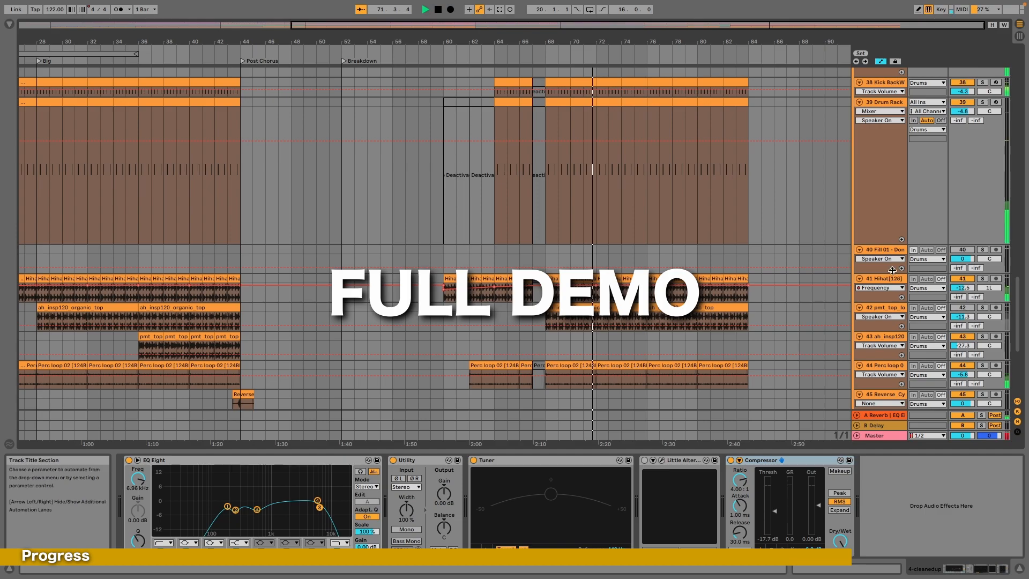
Collapse all the track groups to compact rows and unfold only the Drums group to show its individual tracks
left_click_drag(893, 270, 888, 257)
key("minus")
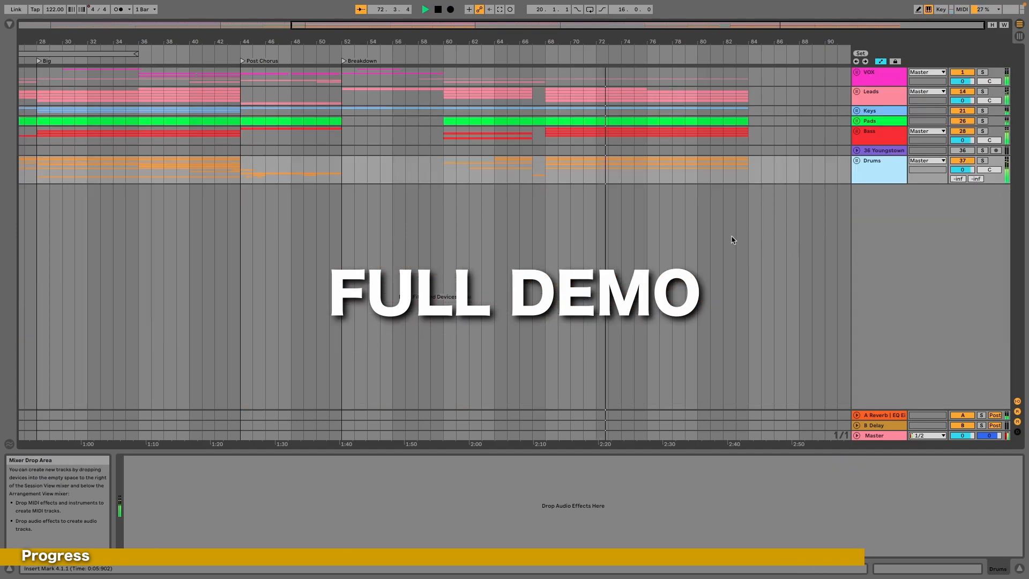
key("u")
scroll(746, 230, "down", 1)
scroll(745, 230, "down", 3)
scroll(745, 229, "up", 3)
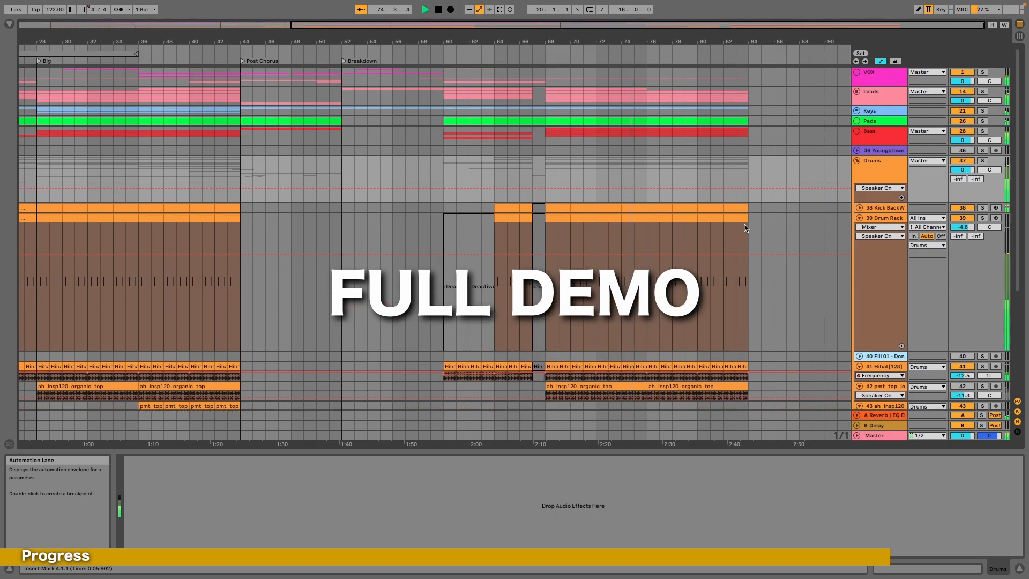